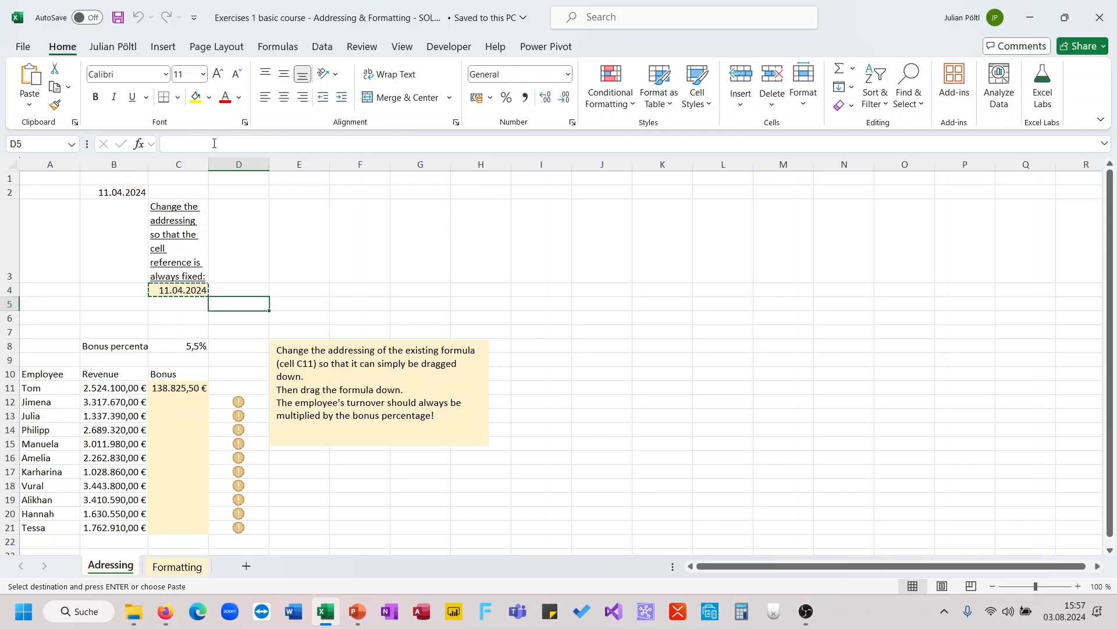
# Try pasting the copied C4 formula with its relative reference into D5 and undo the paste.
pyautogui.press('Return')
pyautogui.hotkey('ctrl', 'z')
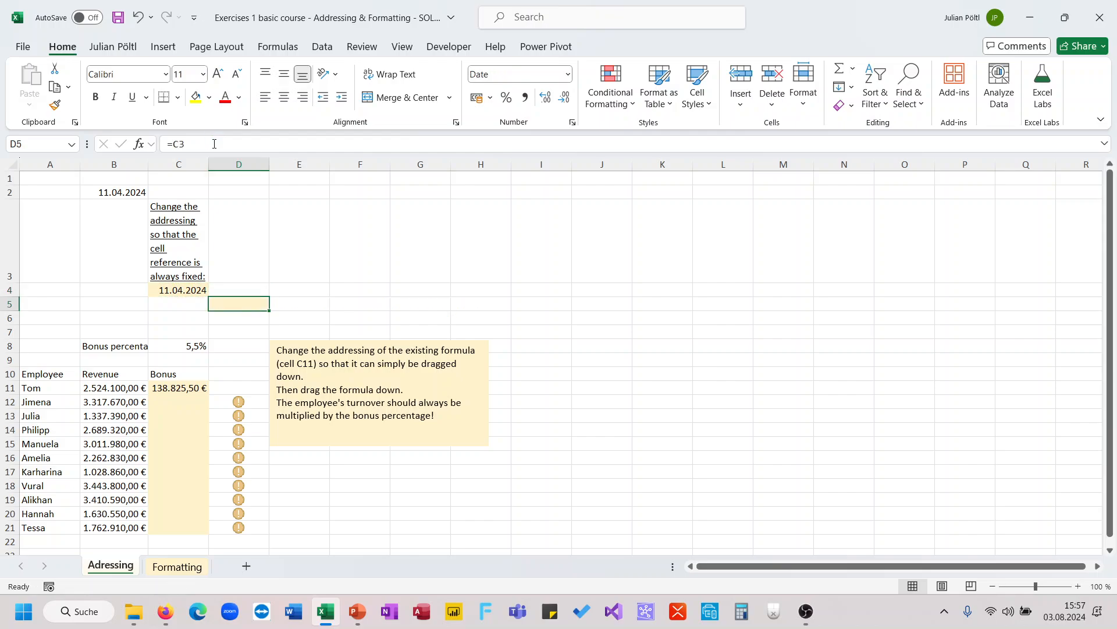
# Make the reference in C4's formula absolute so that it reads =$B$2.
pyautogui.press('Left')
pyautogui.press('Up')
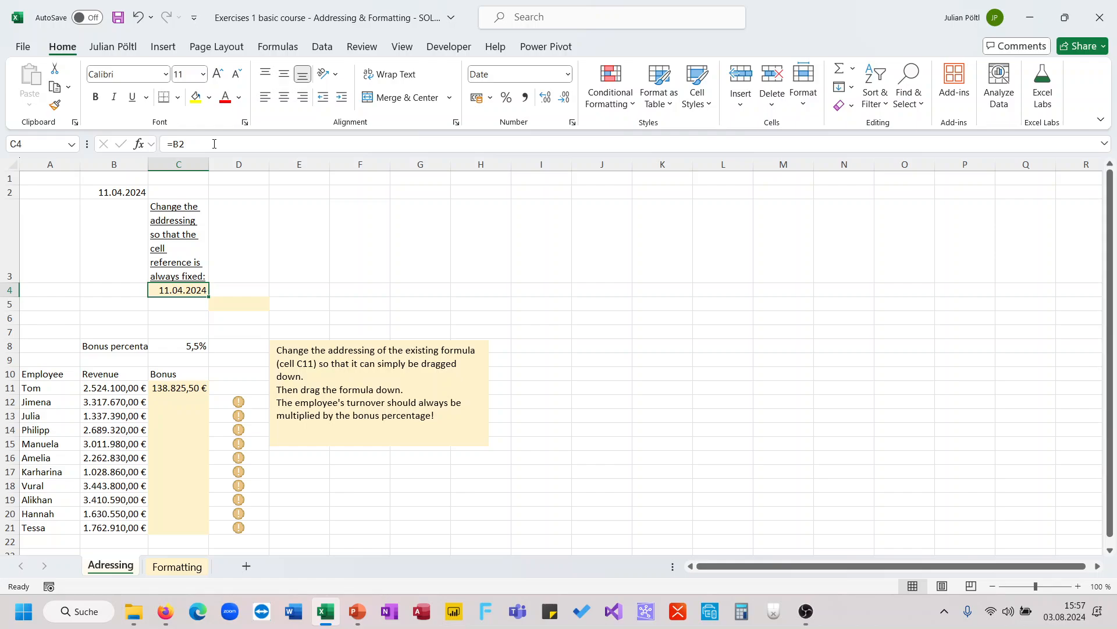
pyautogui.click(213, 143)
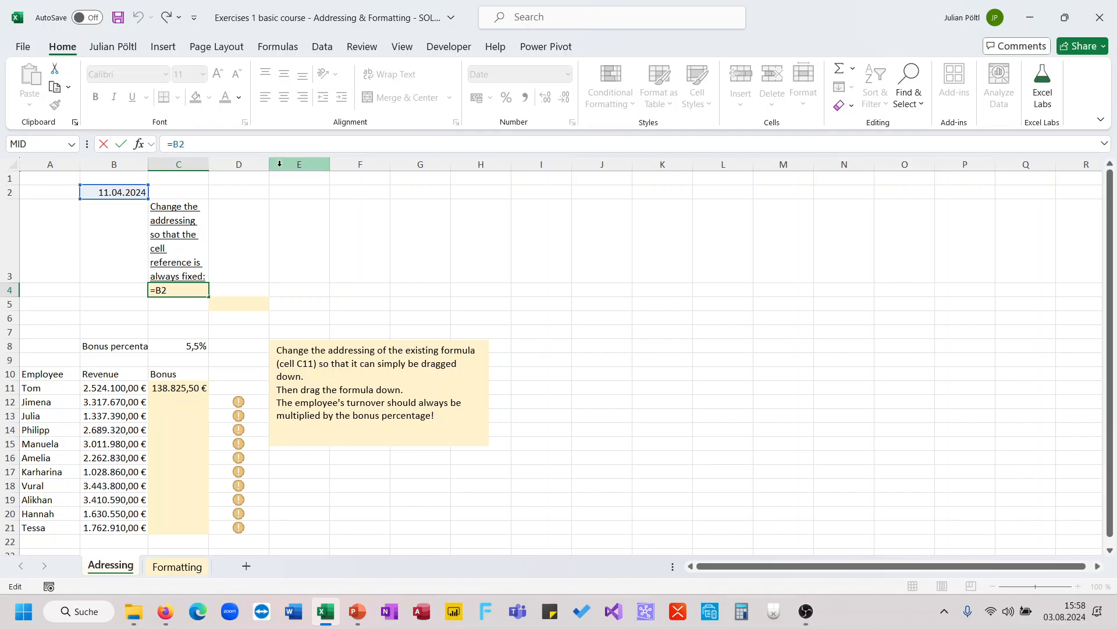
pyautogui.press('F4')
pyautogui.press('Return')
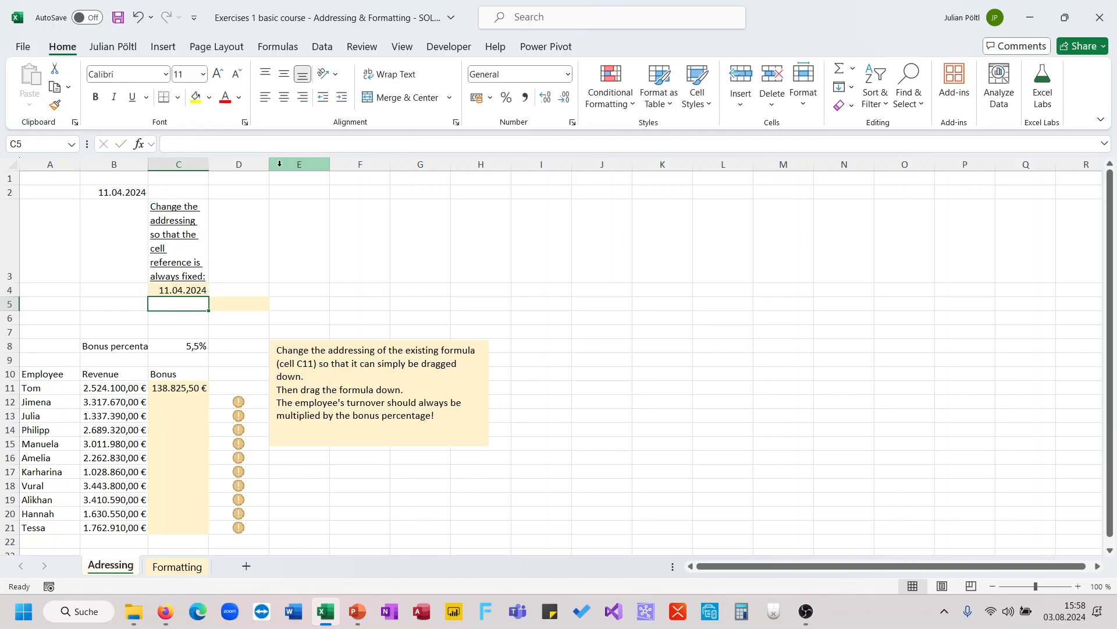
# Copy the formula from C4 to D5 and check the cell reference in the pasted formula.
pyautogui.press('Up')
pyautogui.hotkey('ctrl', 'c')
pyautogui.press('Down')
pyautogui.press('Right')
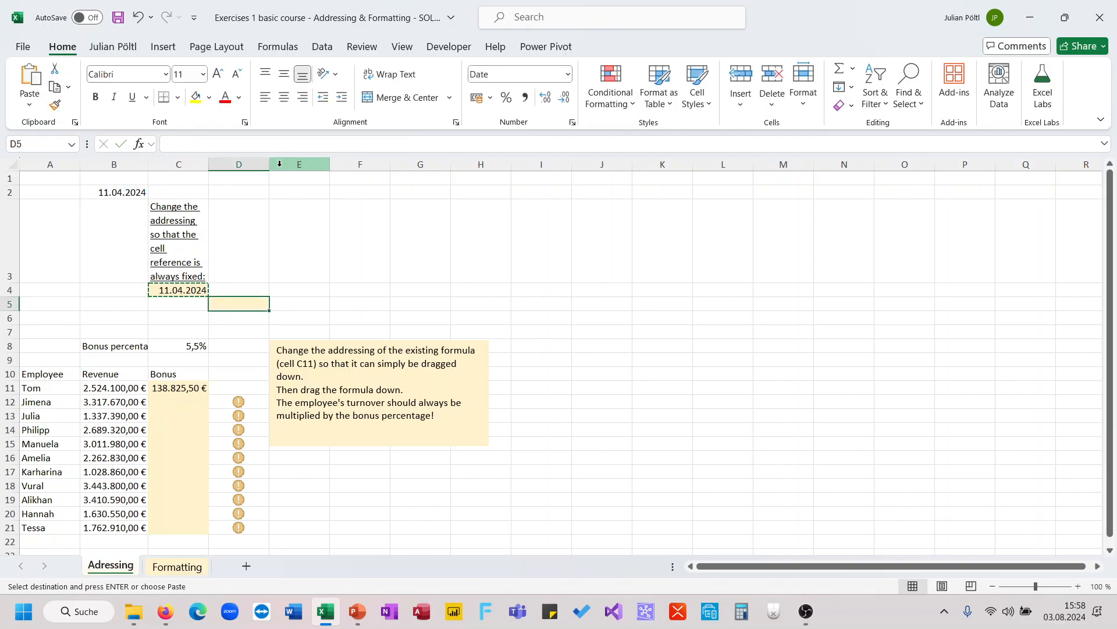
pyautogui.press('Return')
pyautogui.click(247, 151)
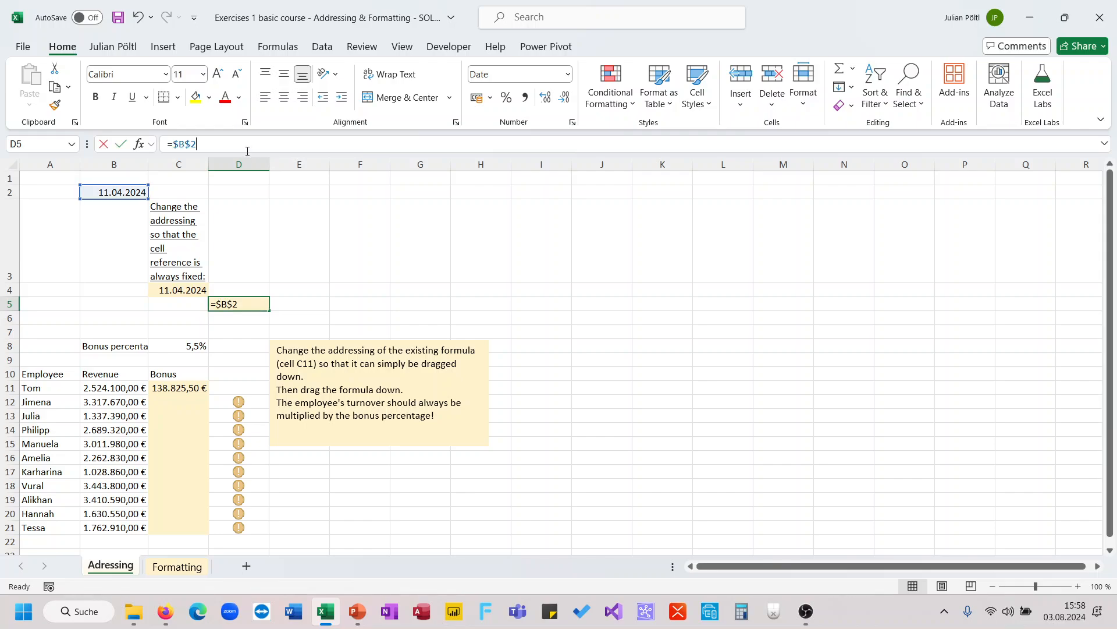
pyautogui.press('Escape')
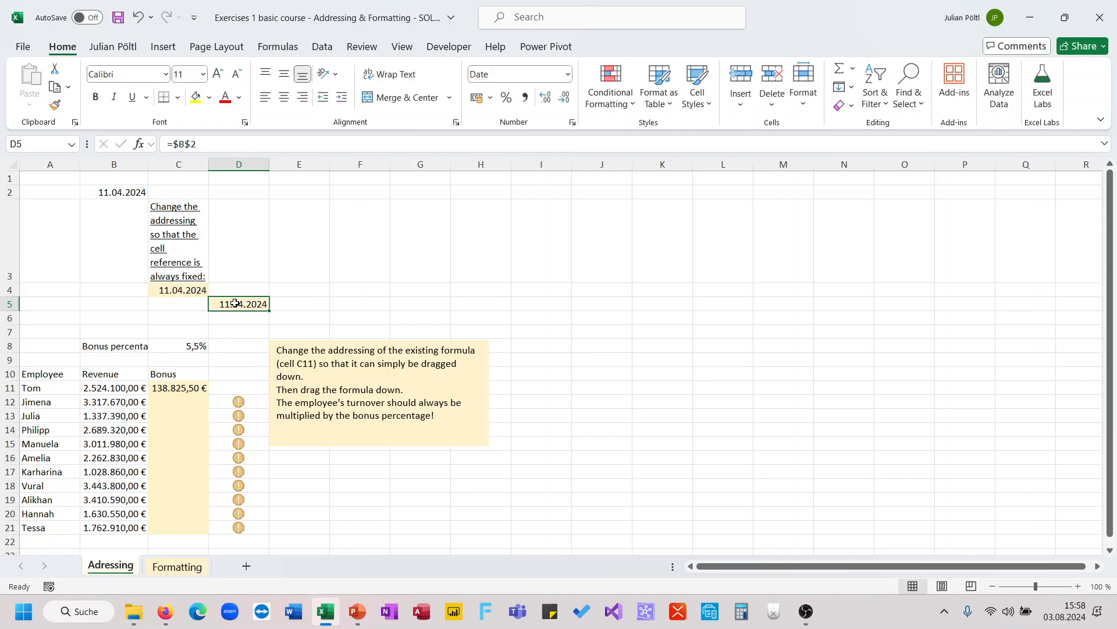
# Examine which cells the bonus formula in C11 refers to and the revenue cells below B11.
pyautogui.click(191, 387)
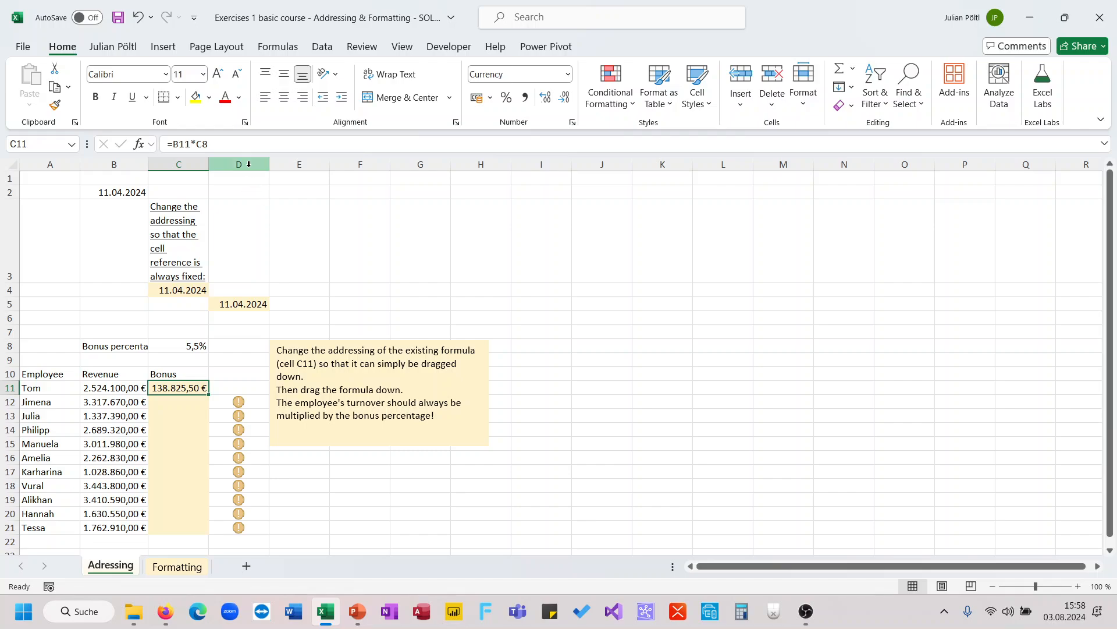
pyautogui.click(239, 143)
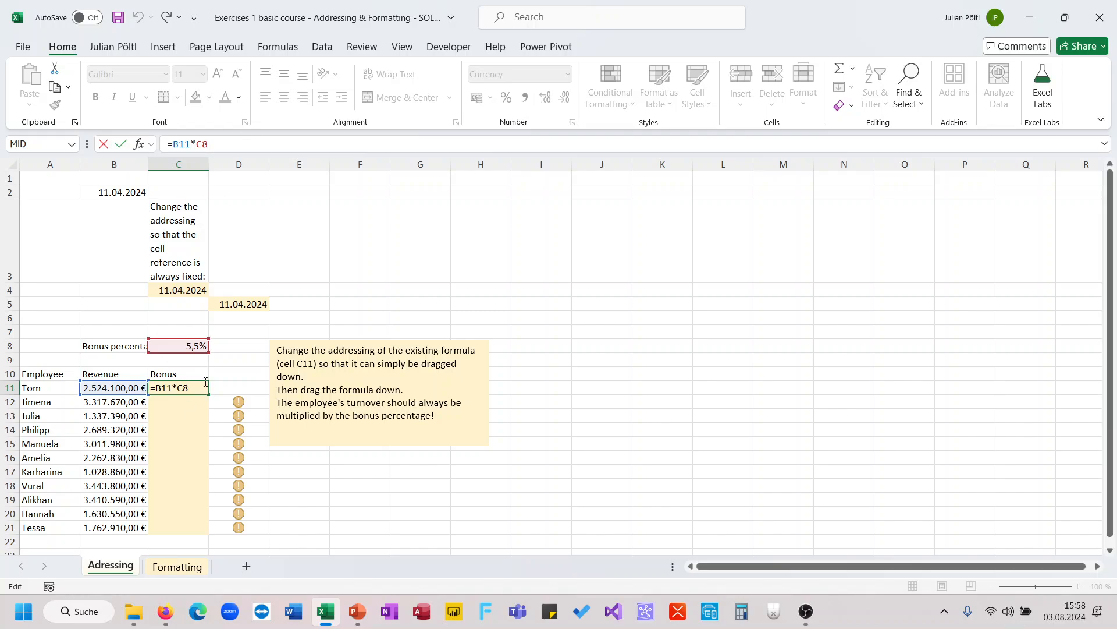
pyautogui.press('Escape')
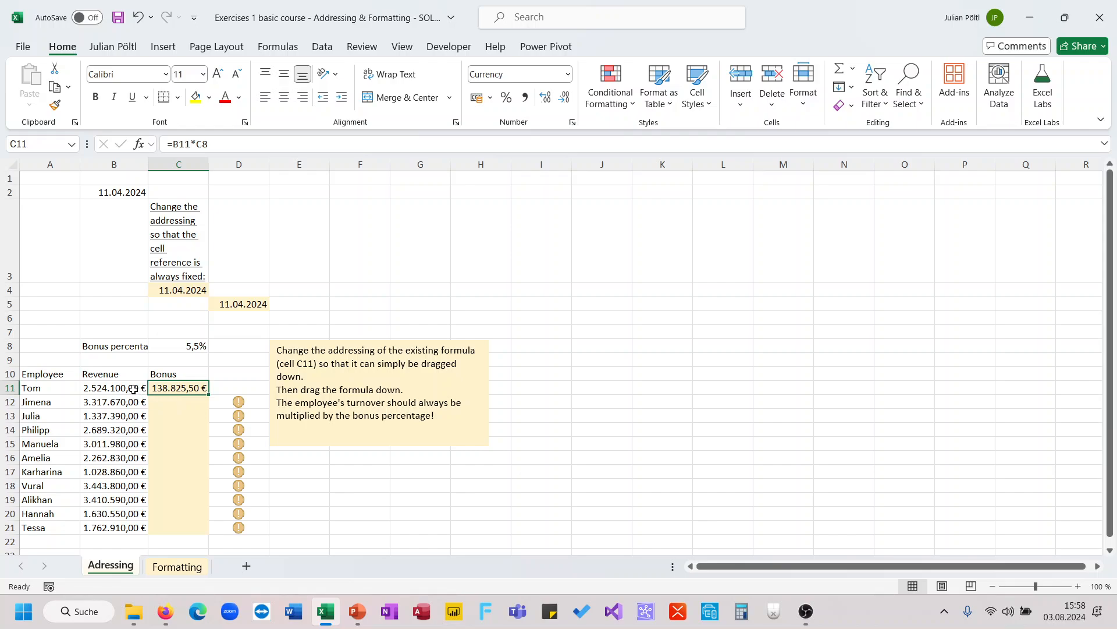
pyautogui.click(135, 389)
pyautogui.click(129, 415)
pyautogui.click(125, 472)
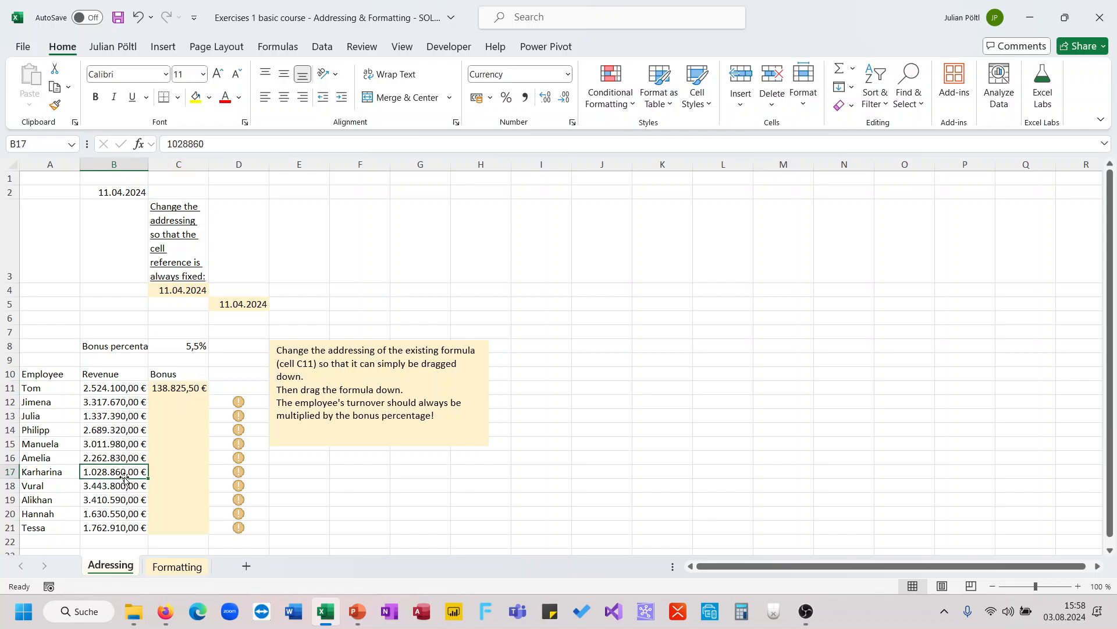
# Make the bonus percentage reference in C11 absolute so that the formula reads =B11*$C$8.
pyautogui.click(172, 389)
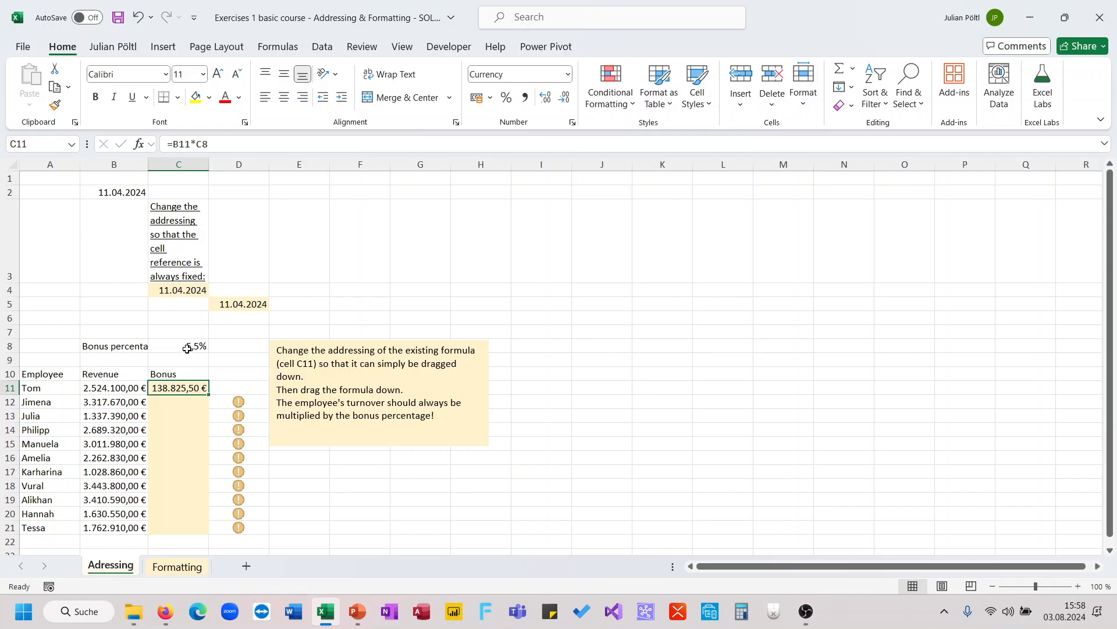
pyautogui.click(215, 143)
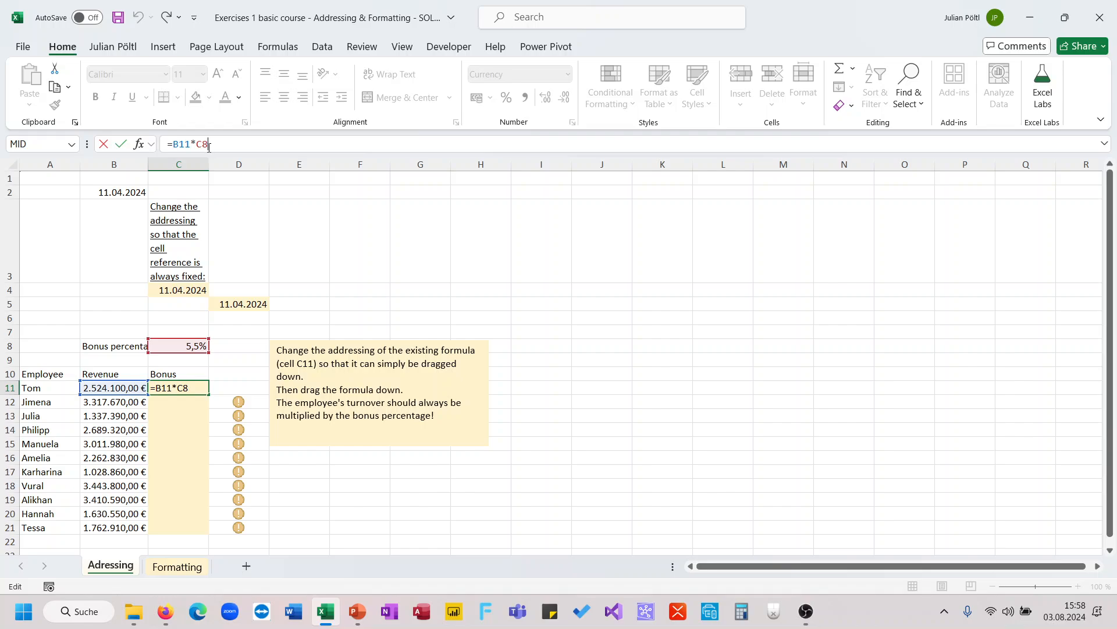
pyautogui.click(204, 148)
pyautogui.write('$')
pyautogui.press('BackSpace')
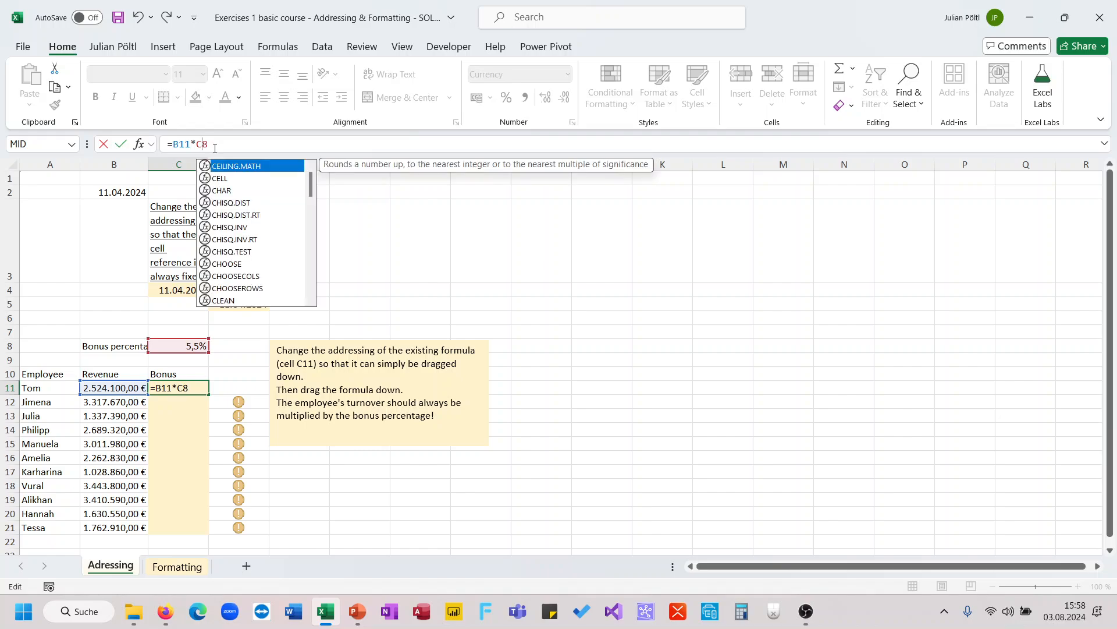
pyautogui.press('F4')
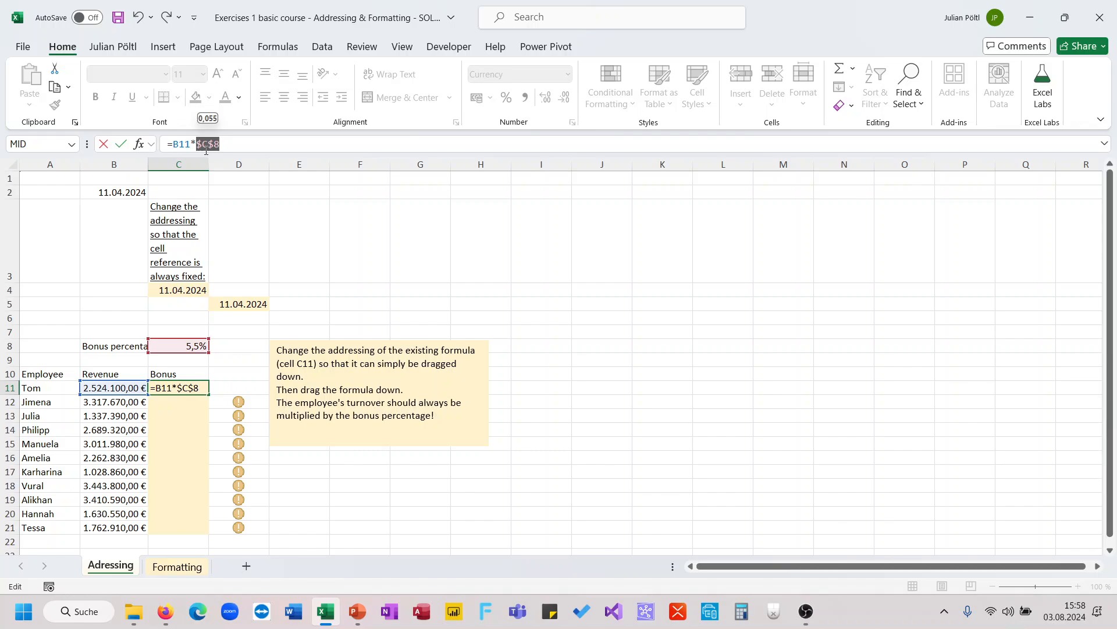
pyautogui.press('Return')
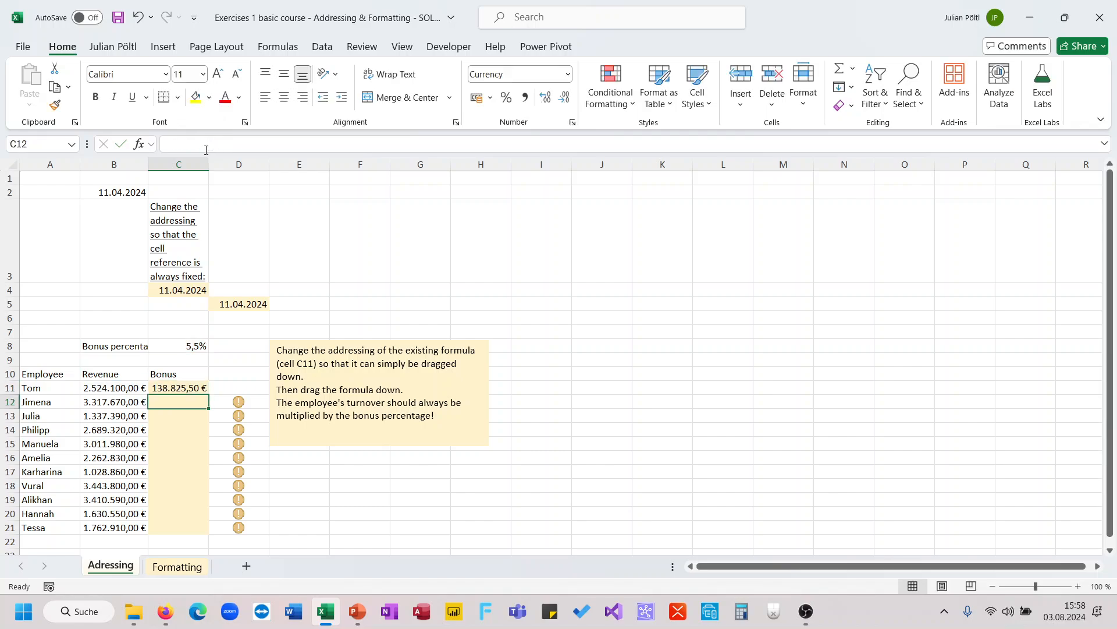
# Try filling the C11 bonus formula down the Bonus column, once to C21 and once to C13, undoing each fill.
pyautogui.click(198, 388)
pyautogui.moveTo(209, 394); pyautogui.dragTo(195, 527)
pyautogui.hotkey('ctrl', 'z')
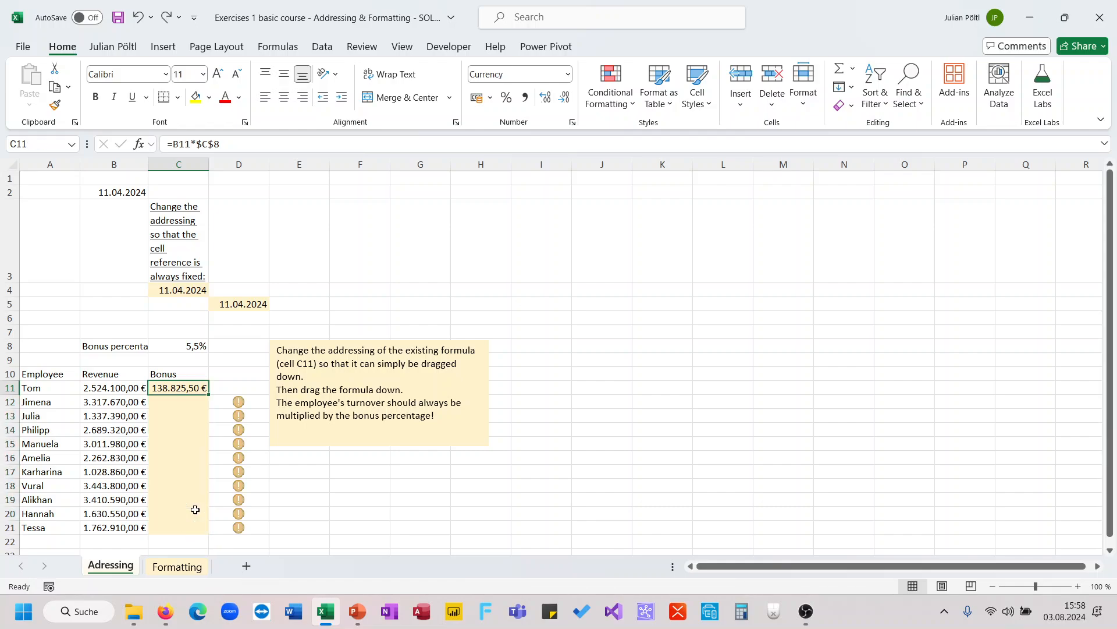
pyautogui.moveTo(208, 394); pyautogui.dragTo(200, 423)
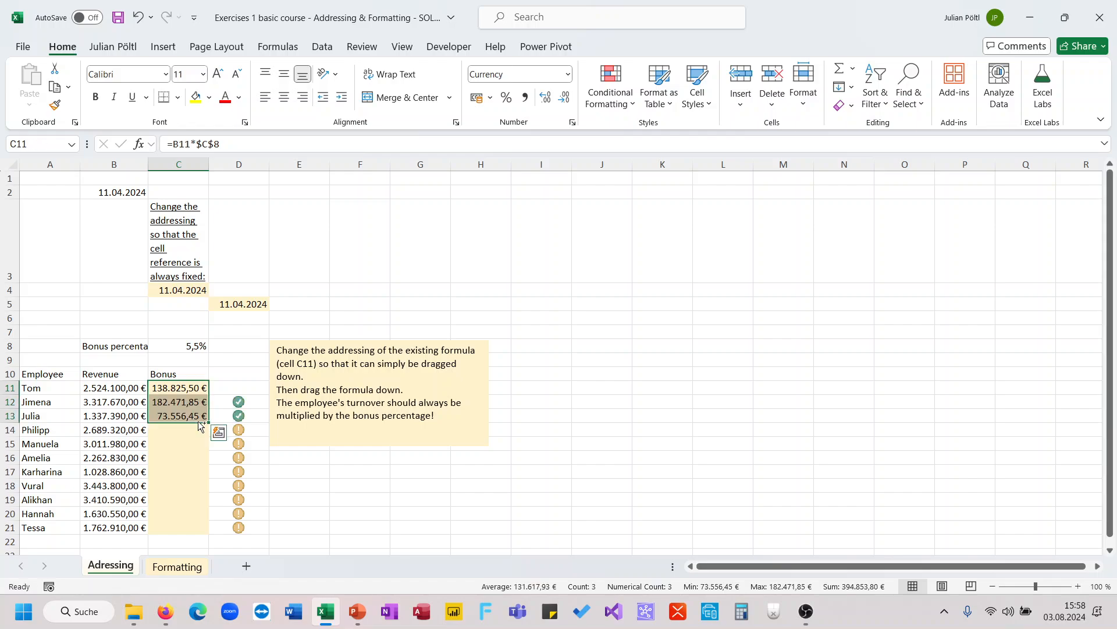
pyautogui.hotkey('ctrl', 'z')
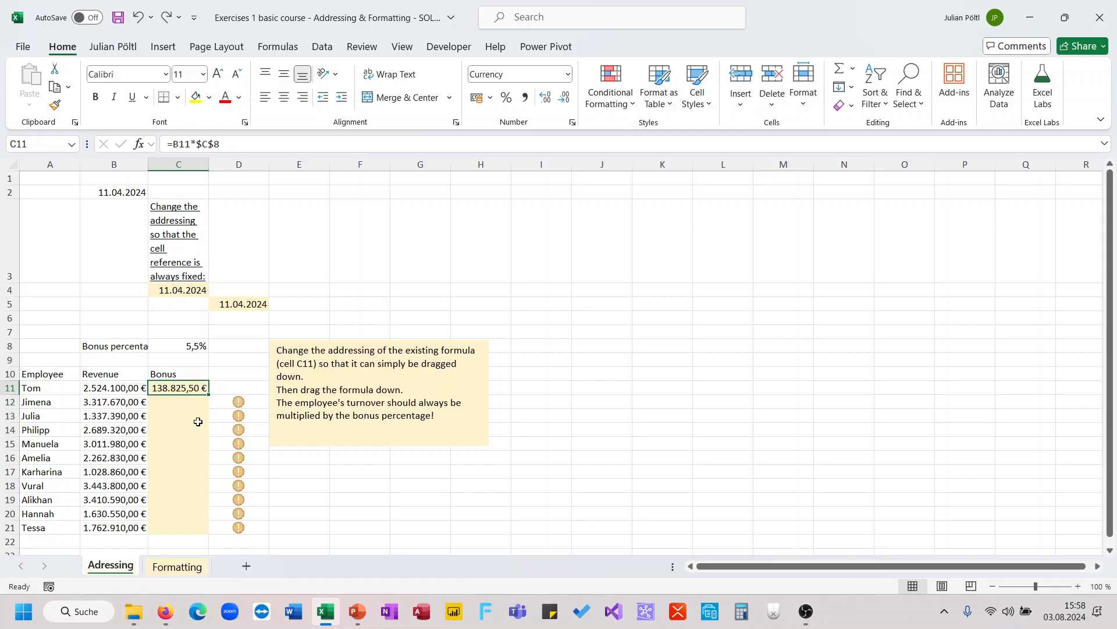
# Fill the bonus formula from C11 down to C21 and check the references in C12 and C21.
pyautogui.doubleClick(208, 394)
pyautogui.click(197, 403)
pyautogui.click(213, 402)
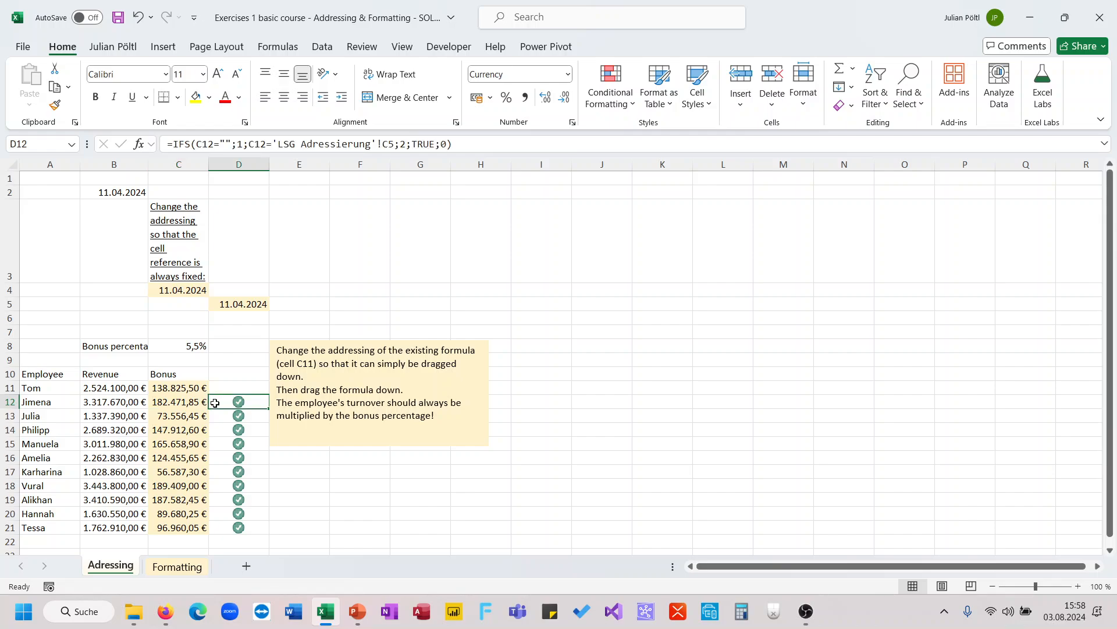
pyautogui.click(188, 403)
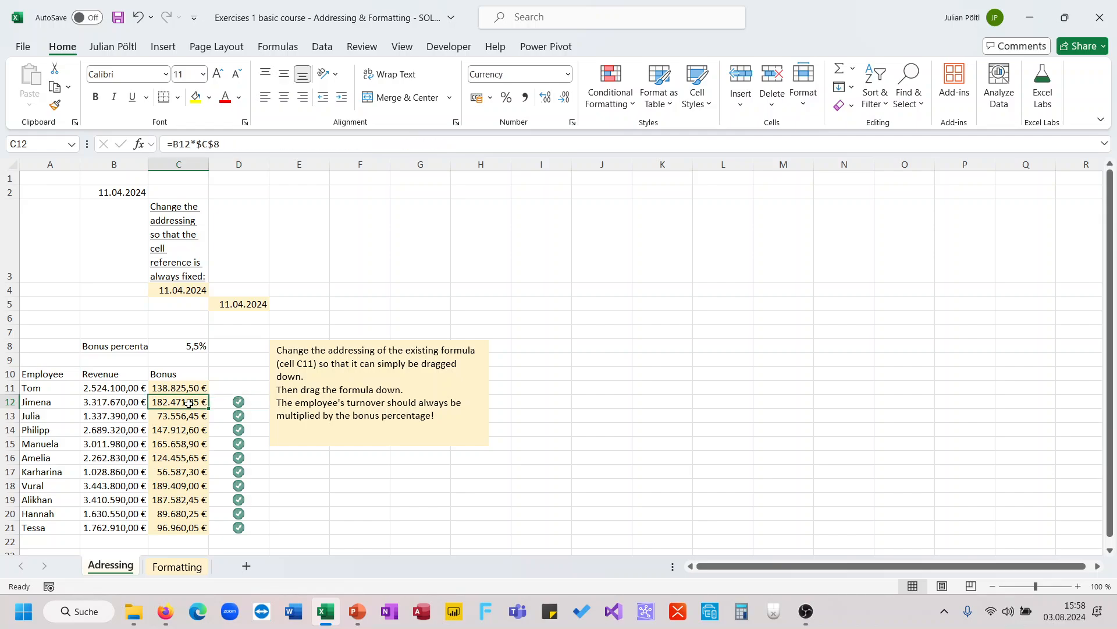
pyautogui.click(198, 529)
pyautogui.click(250, 144)
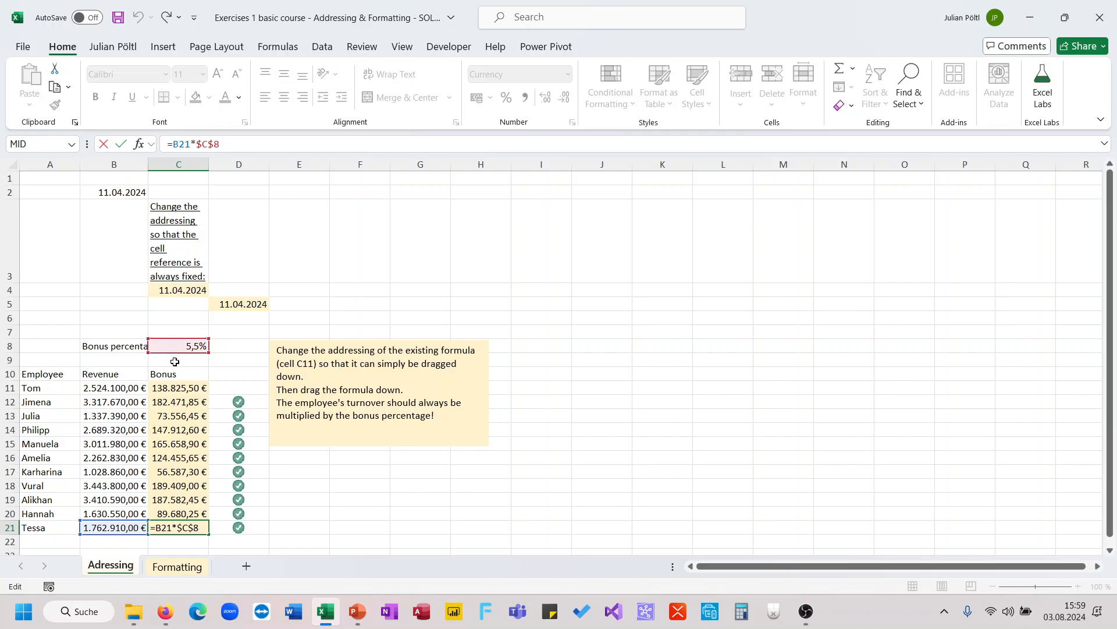
pyautogui.hotkey('ctrl', 'Return')
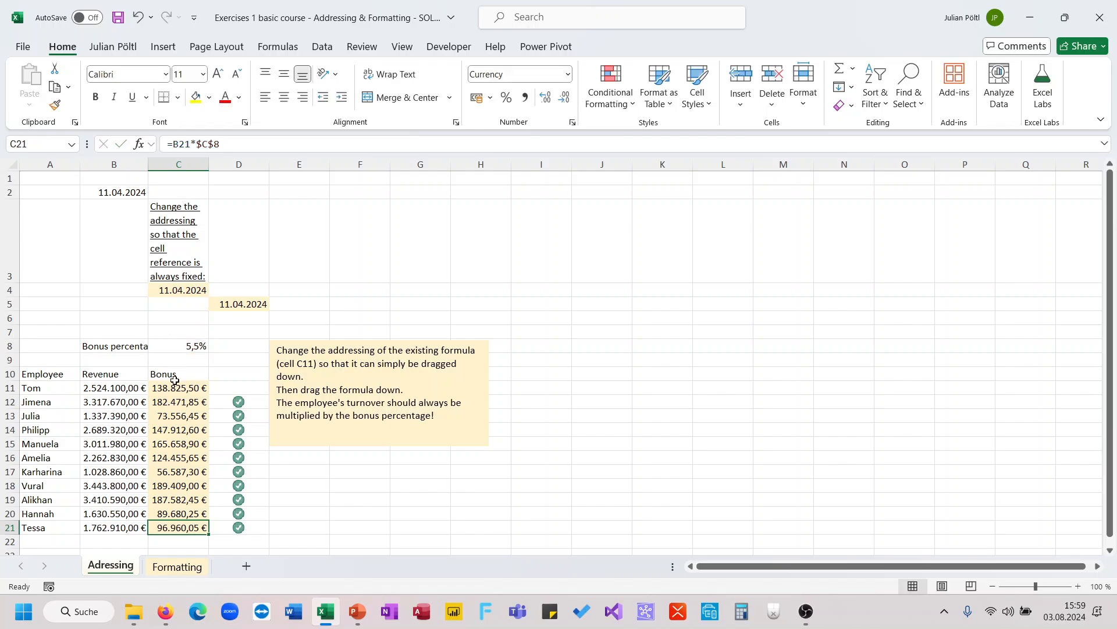
# Open the Formatting sheet and set the font of cell B3 to Arial.
pyautogui.click(186, 567)
pyautogui.click(128, 573)
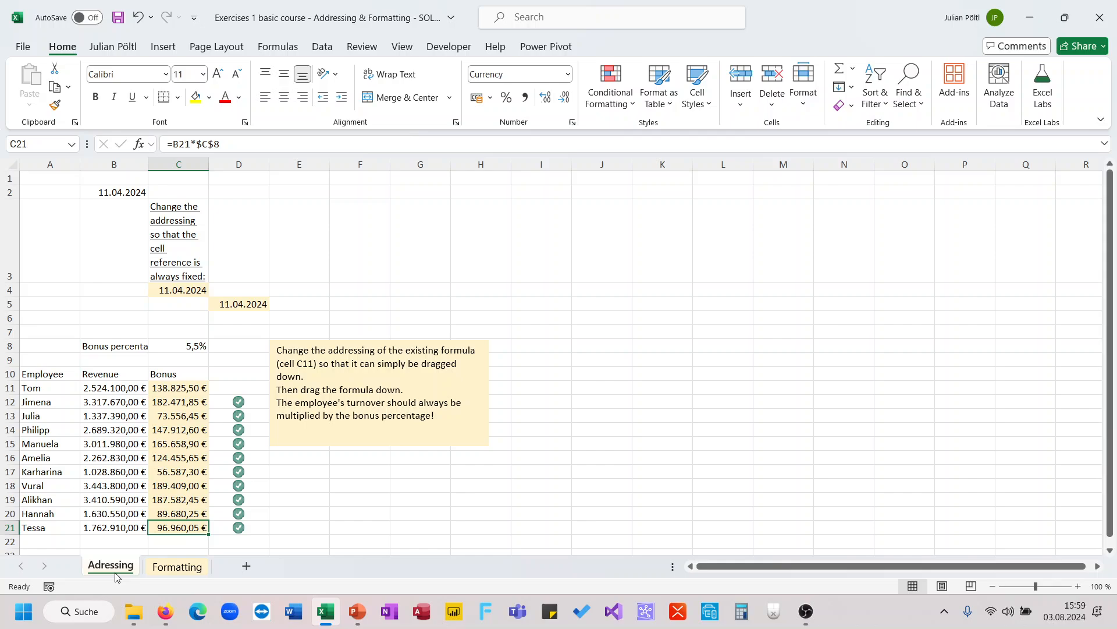
pyautogui.click(157, 569)
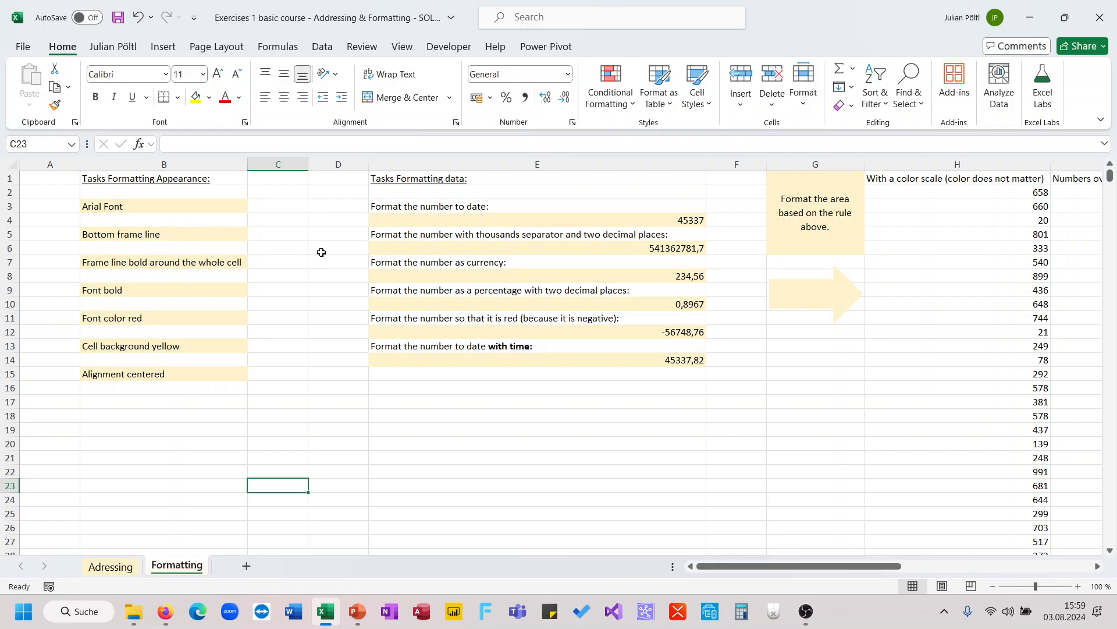
pyautogui.hscroll(2, 346, 263)
pyautogui.hscroll(-2, 346, 263)
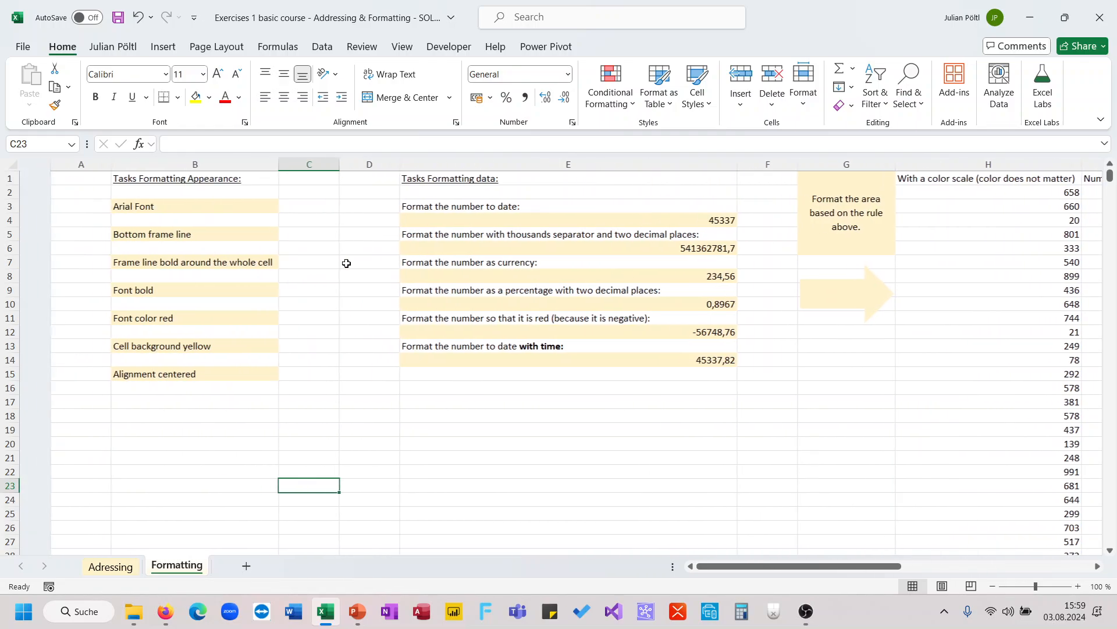
pyautogui.click(200, 209)
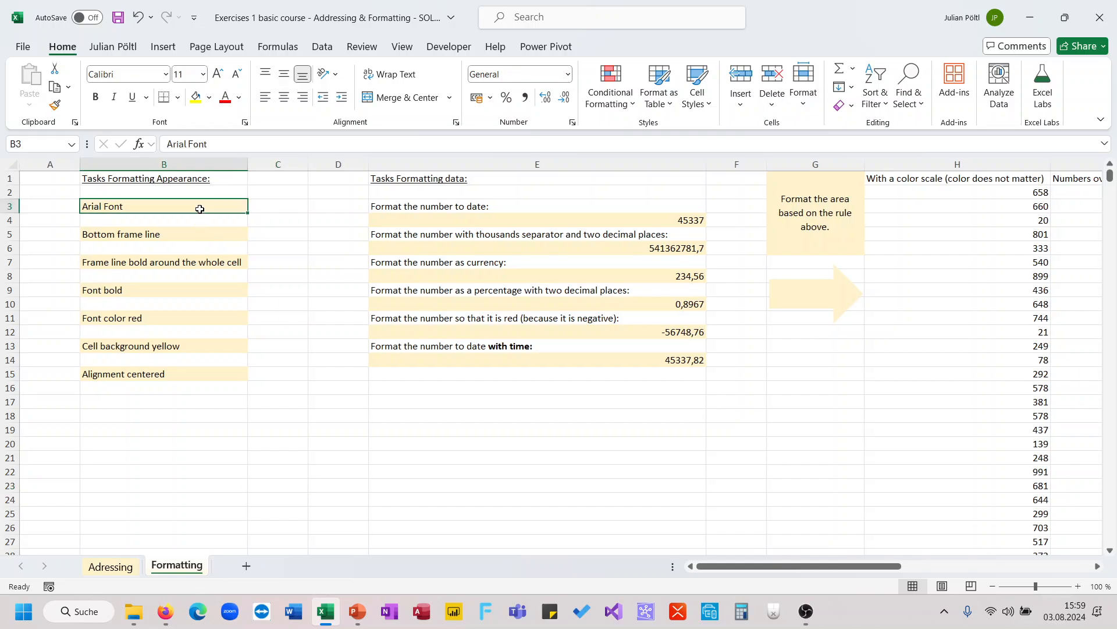
pyautogui.click(126, 78)
pyautogui.write('Arial')
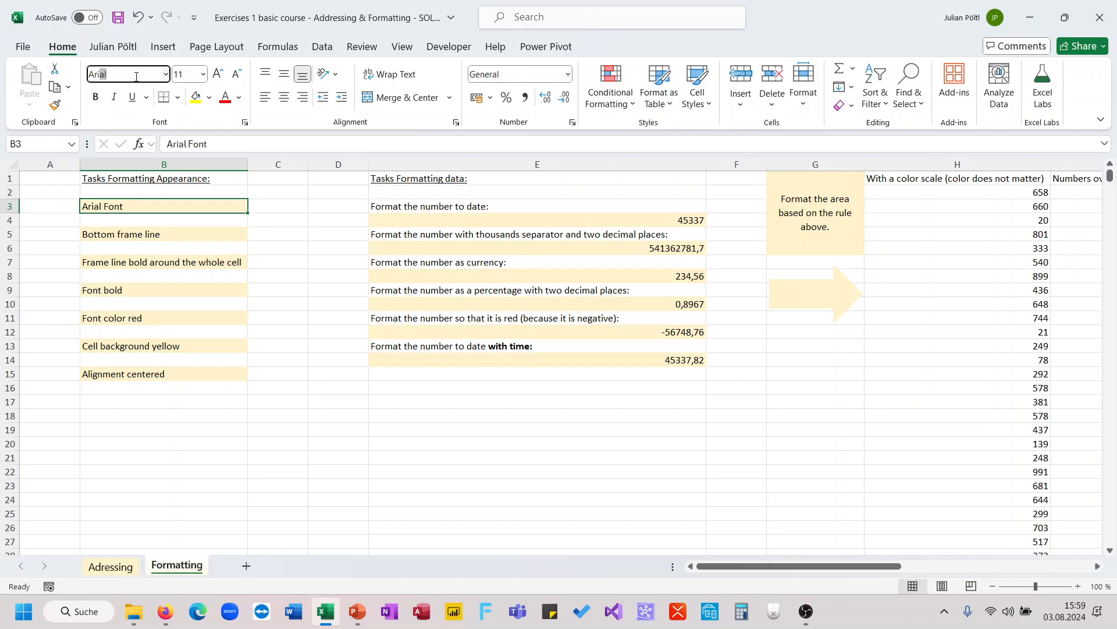
pyautogui.press('Return')
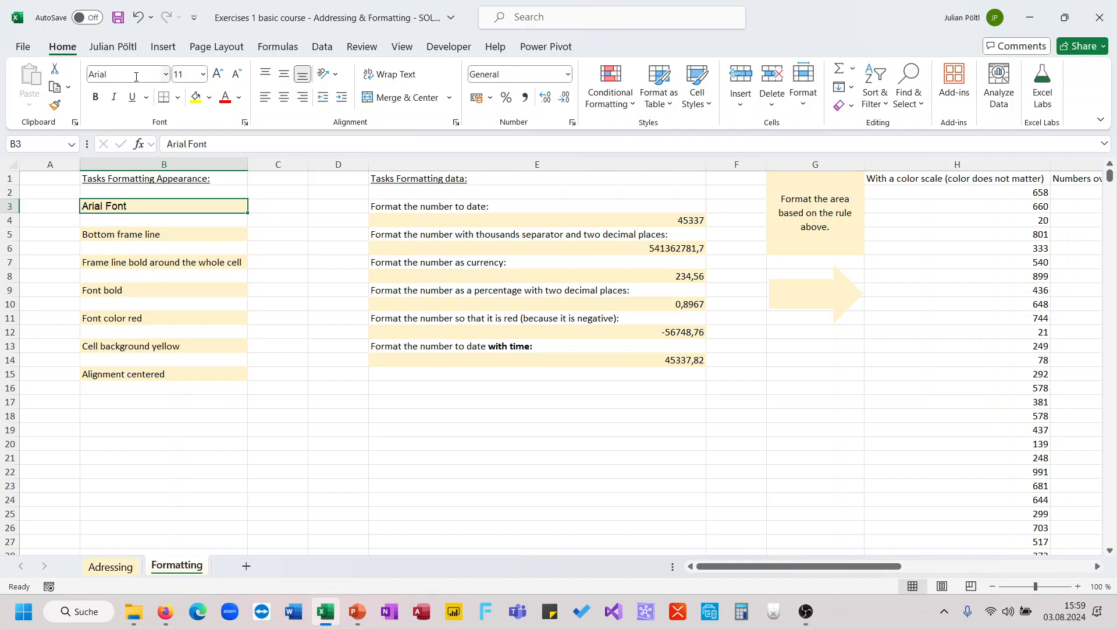
# Add a bottom border to cell B5, "Bottom frame line".
pyautogui.click(159, 235)
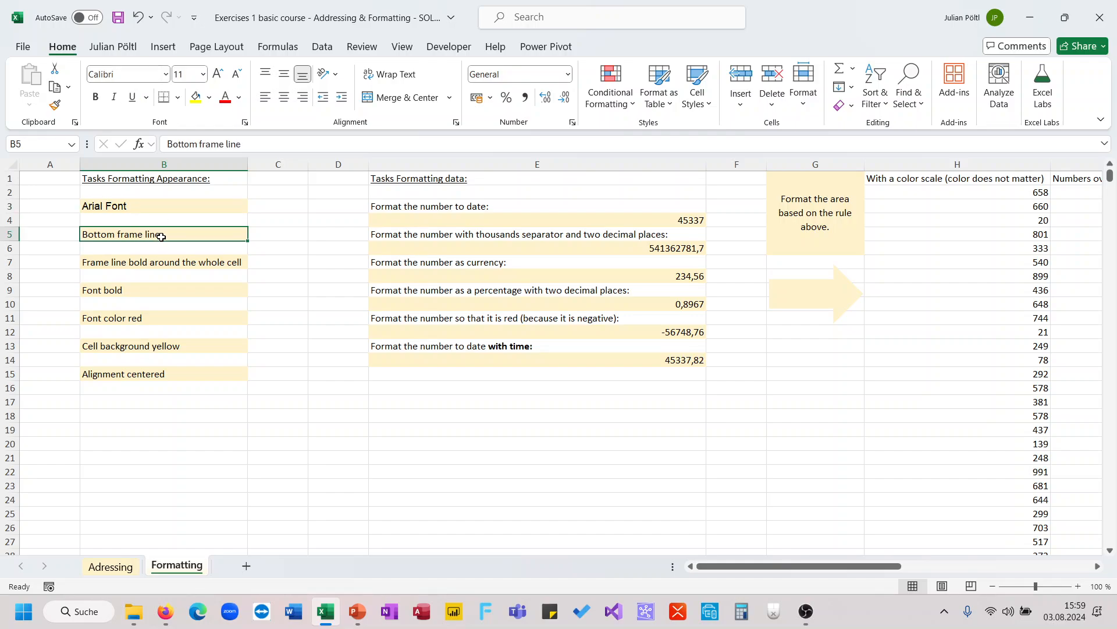
pyautogui.click(165, 99)
pyautogui.click(230, 280)
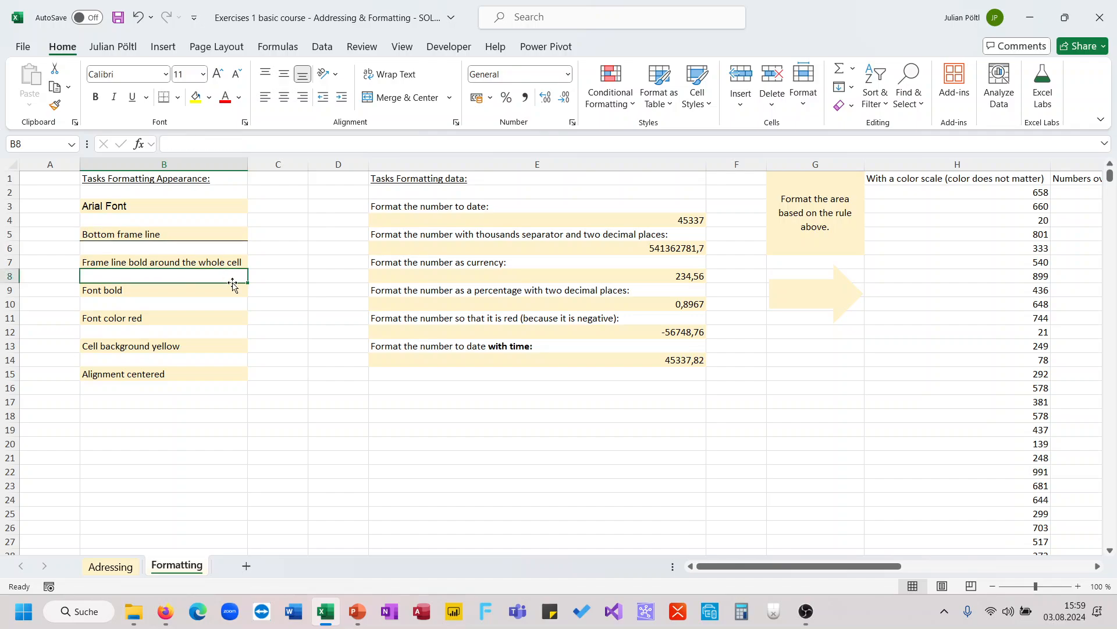
# Apply thick outside borders to cell B7, "Frame line bold around the whole cell".
pyautogui.click(187, 259)
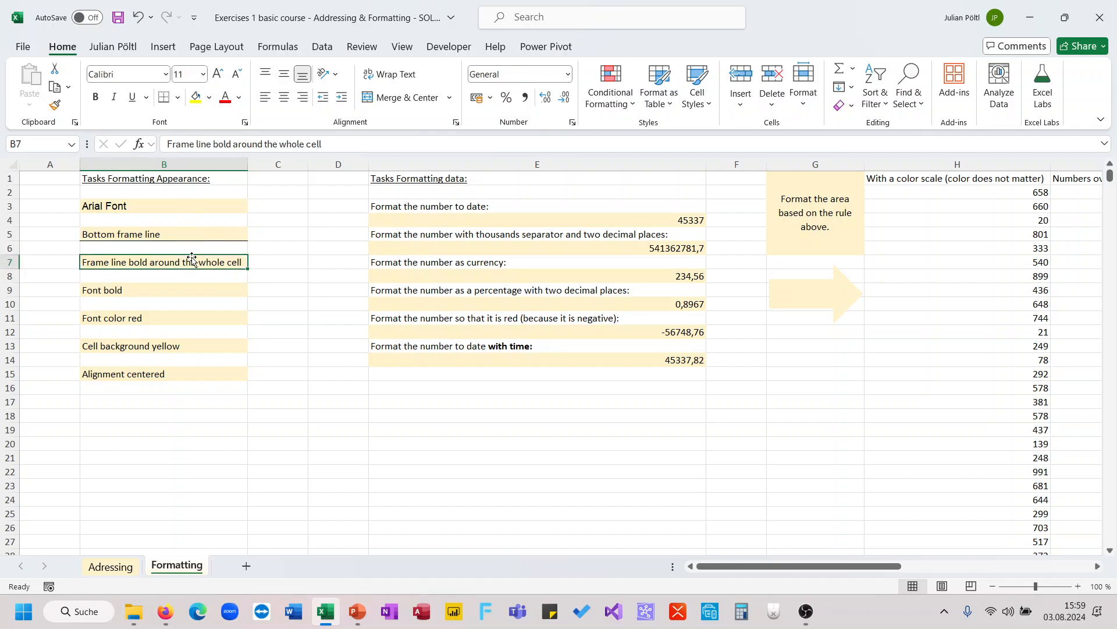
pyautogui.click(178, 99)
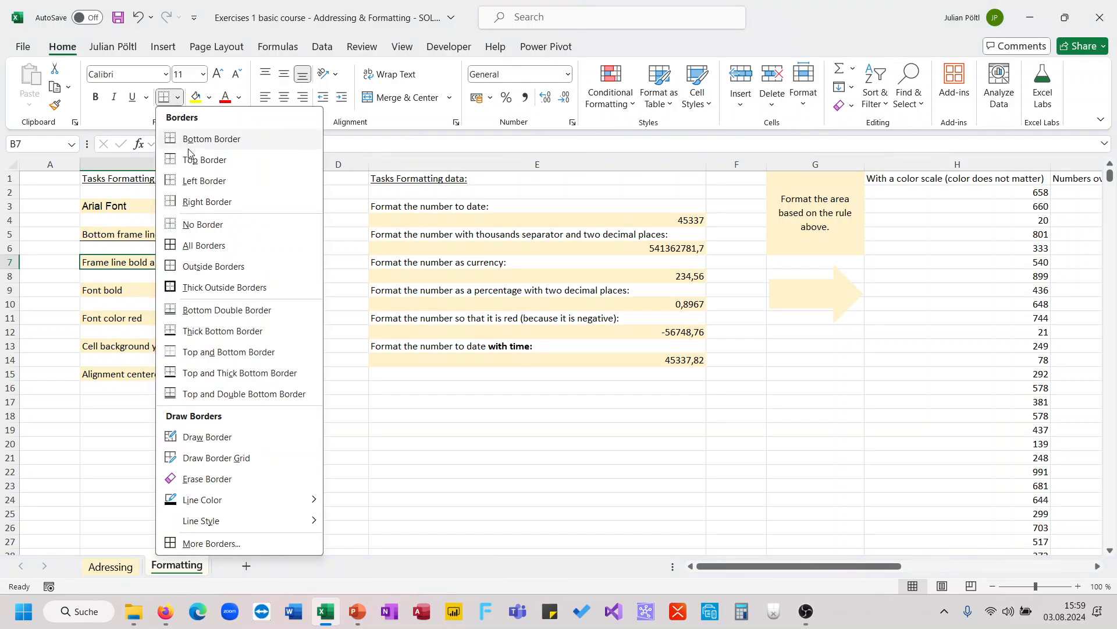
pyautogui.click(198, 287)
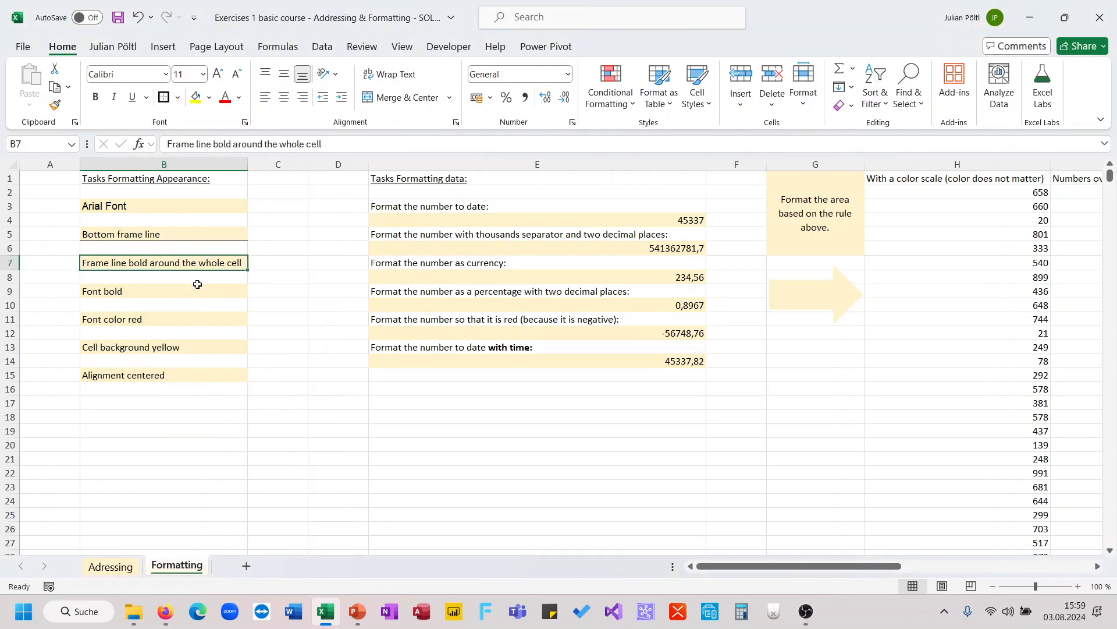
pyautogui.click(196, 289)
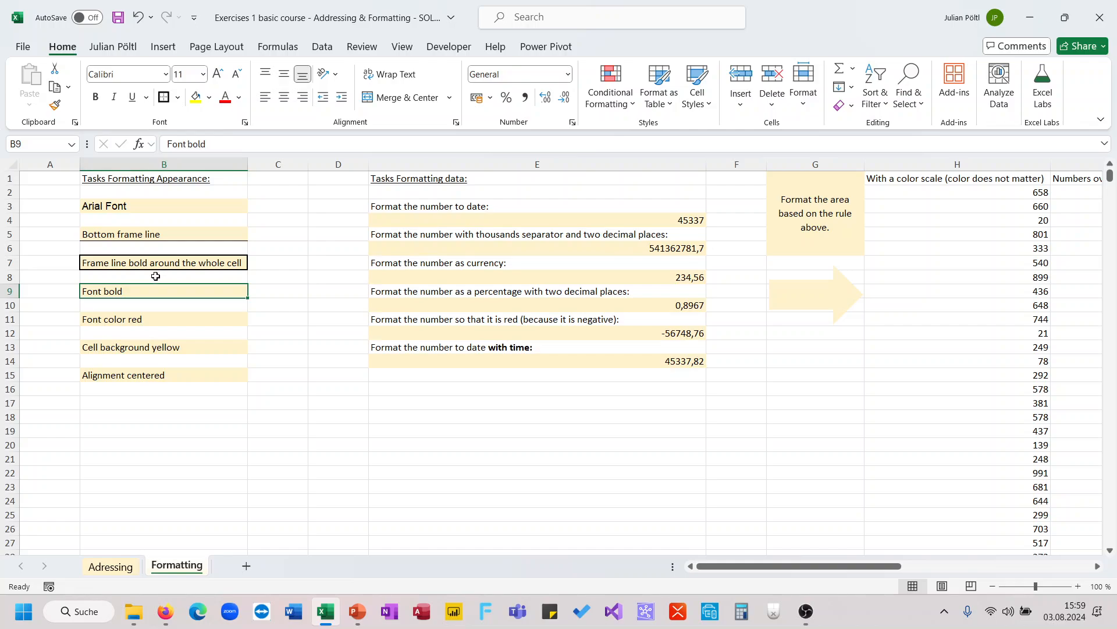
# Make cell B9, "Font bold", bold and set the font color of cell B11, "Font color red", to red.
pyautogui.hotkey('ctrl', 'b')
pyautogui.click(160, 318)
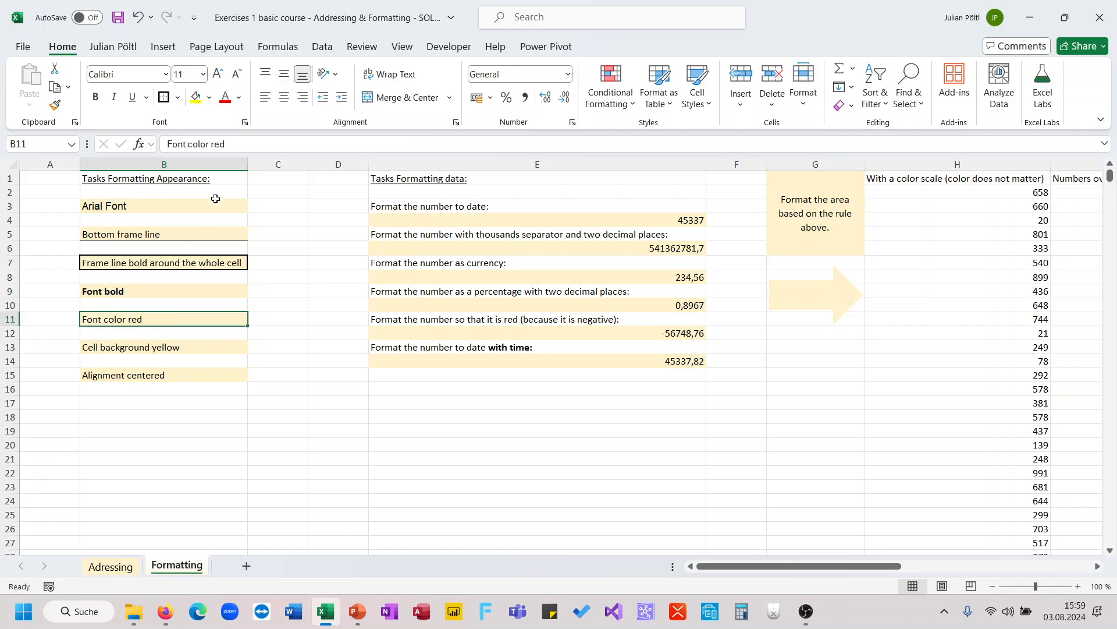
pyautogui.click(239, 98)
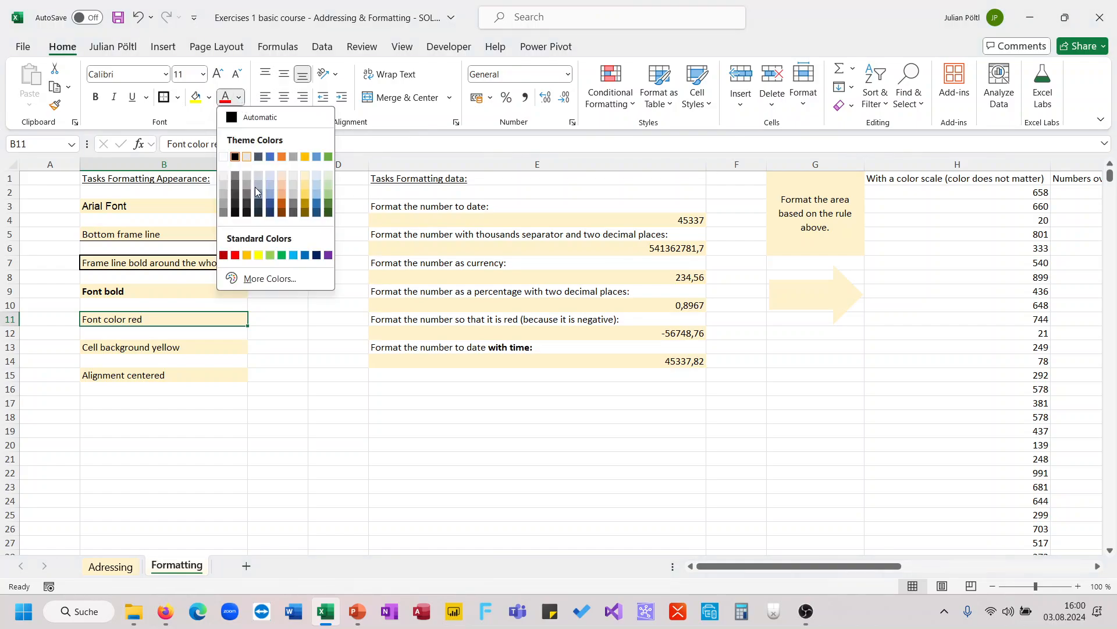
pyautogui.click(239, 255)
# Fill cell B13, "Cell background yellow", with yellow and center the text of cell B15, "Alignment centered".
pyautogui.click(165, 348)
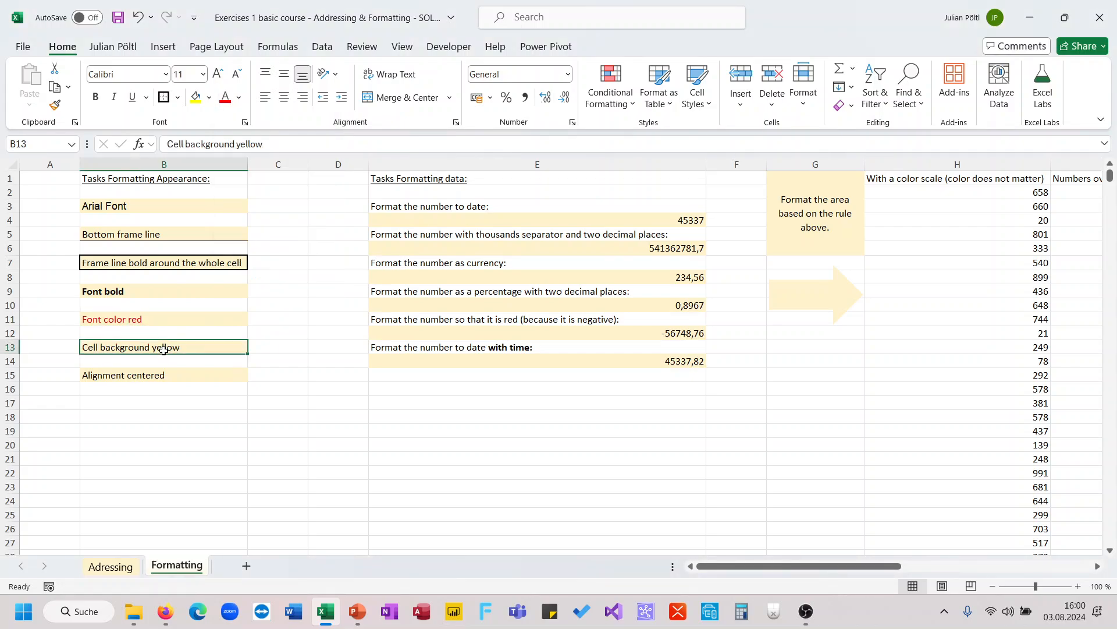
pyautogui.click(209, 97)
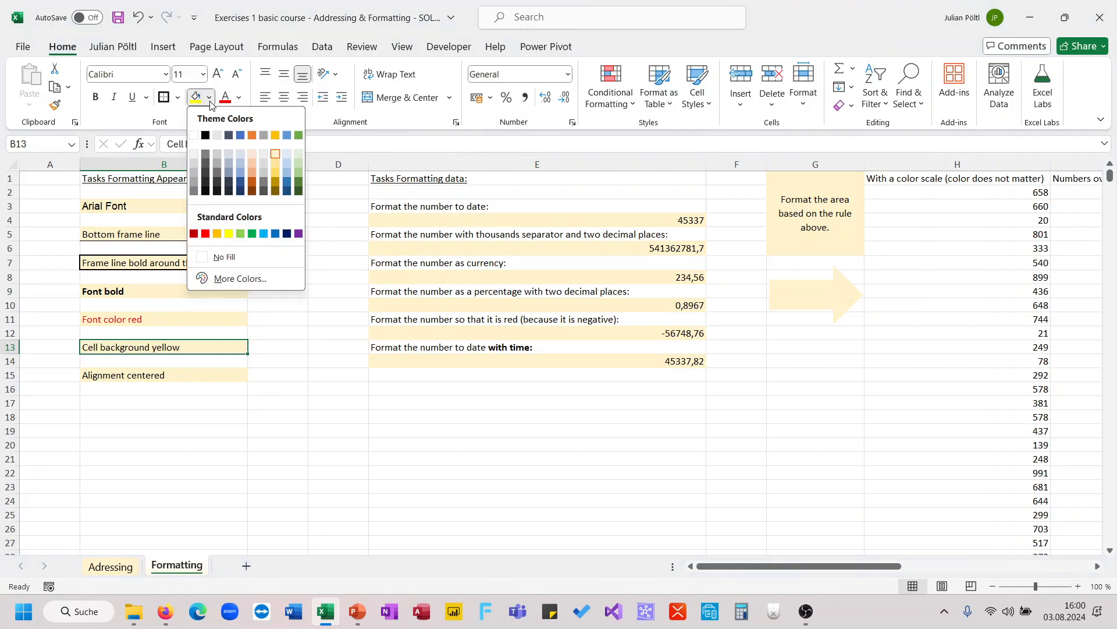
pyautogui.click(228, 235)
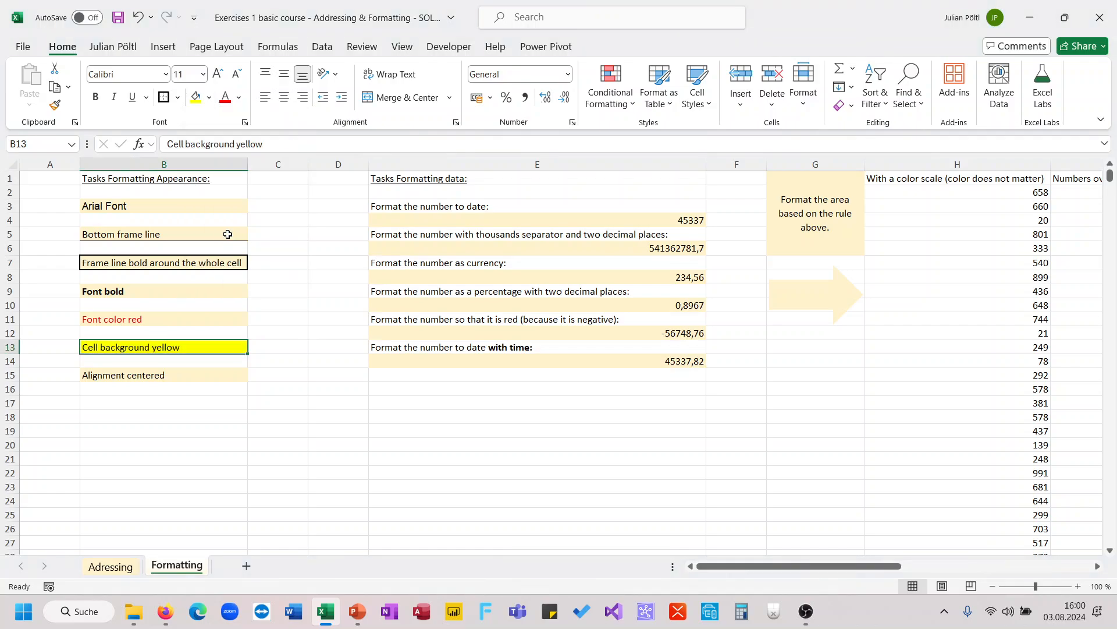
pyautogui.click(183, 375)
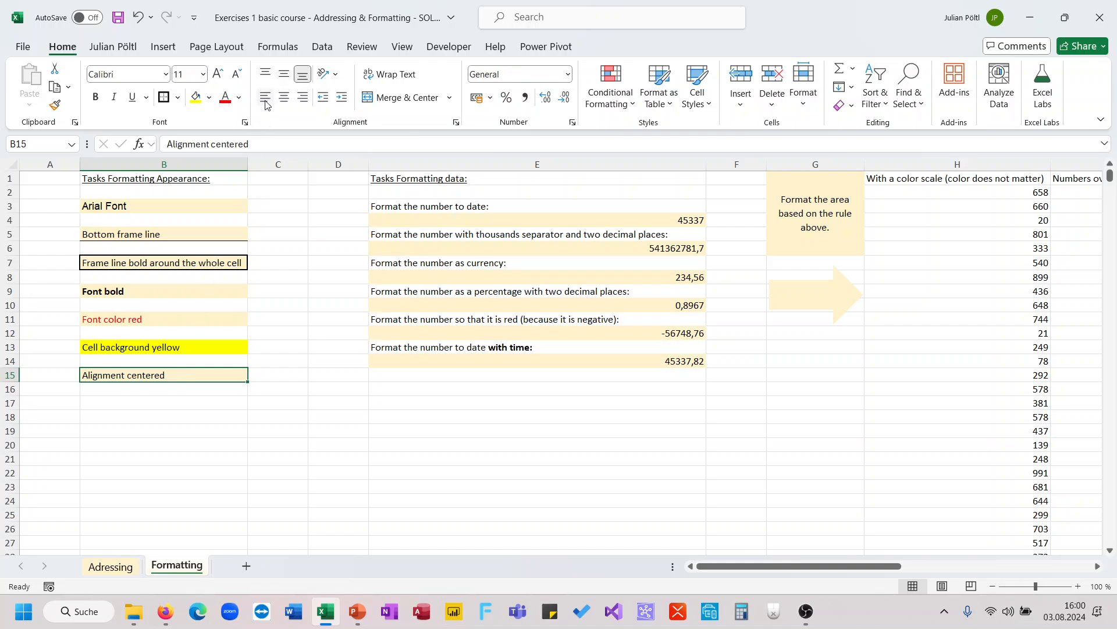
pyautogui.click(283, 98)
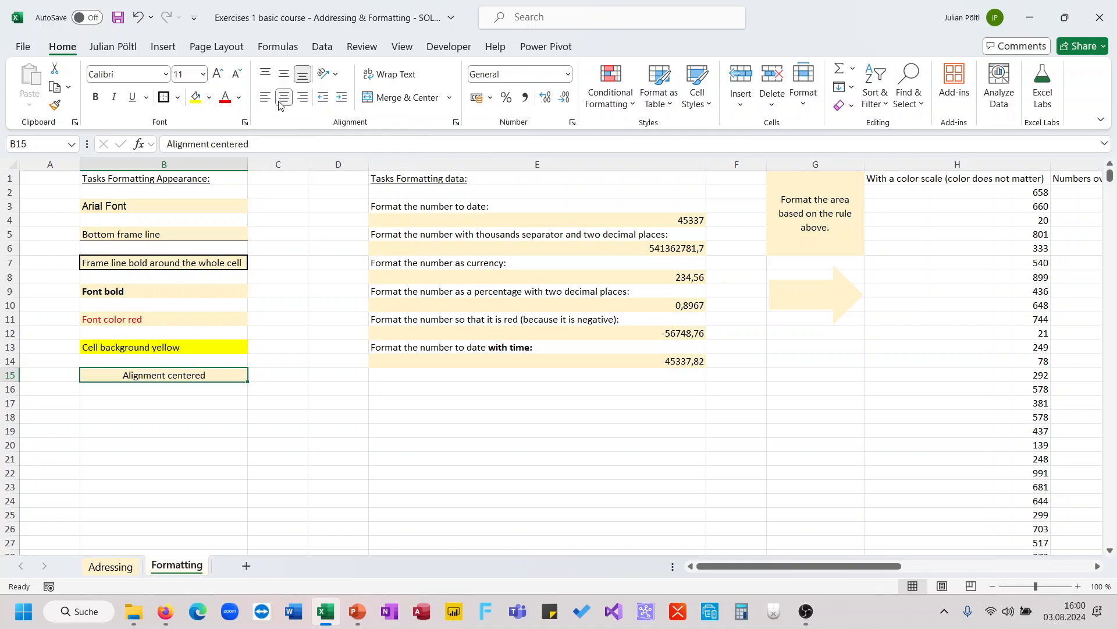
pyautogui.click(338, 308)
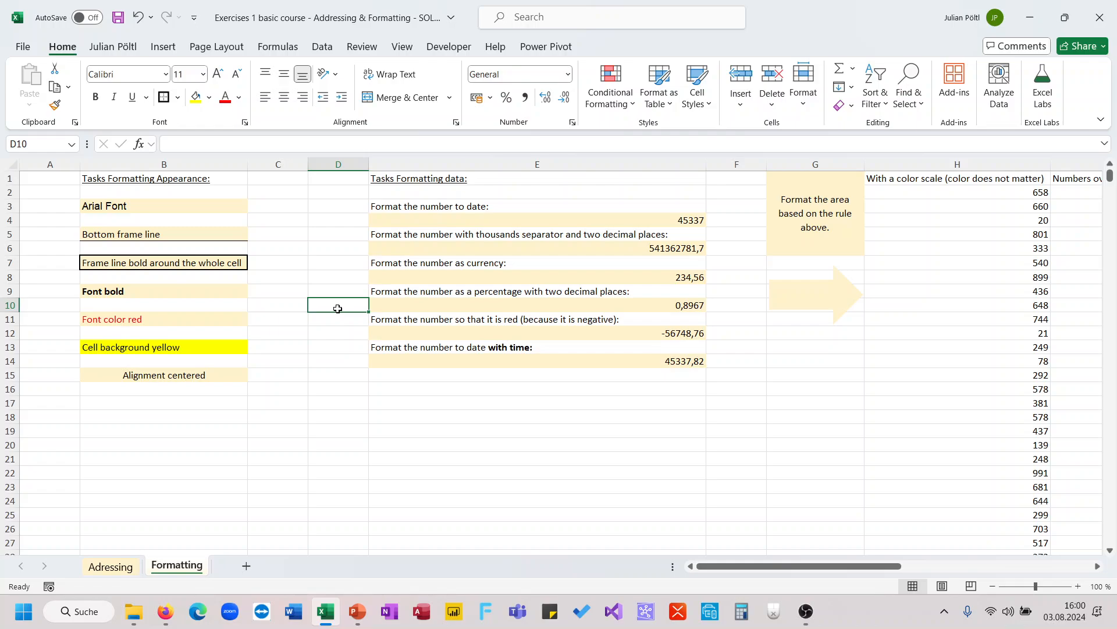
# Format the number in cell E4 as Short Date.
pyautogui.click(430, 221)
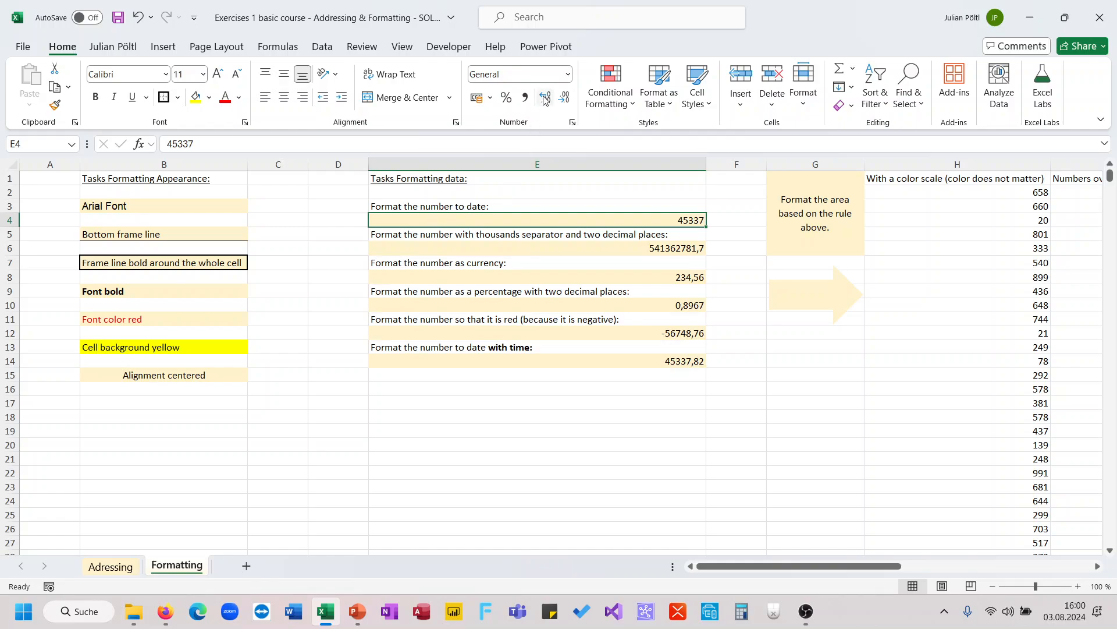
pyautogui.click(565, 75)
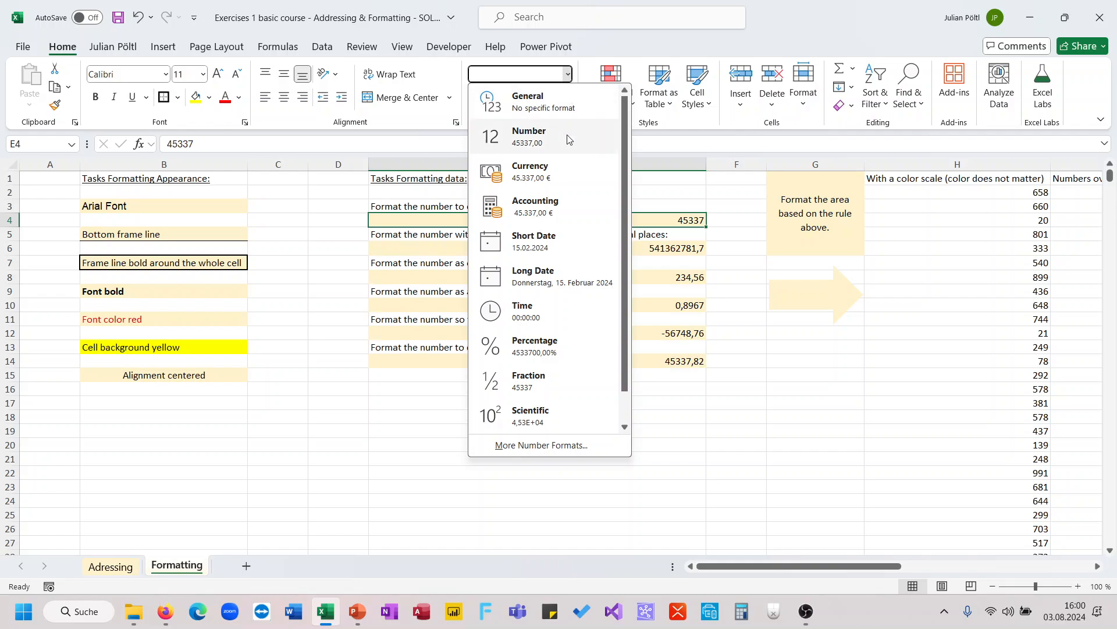
pyautogui.click(563, 239)
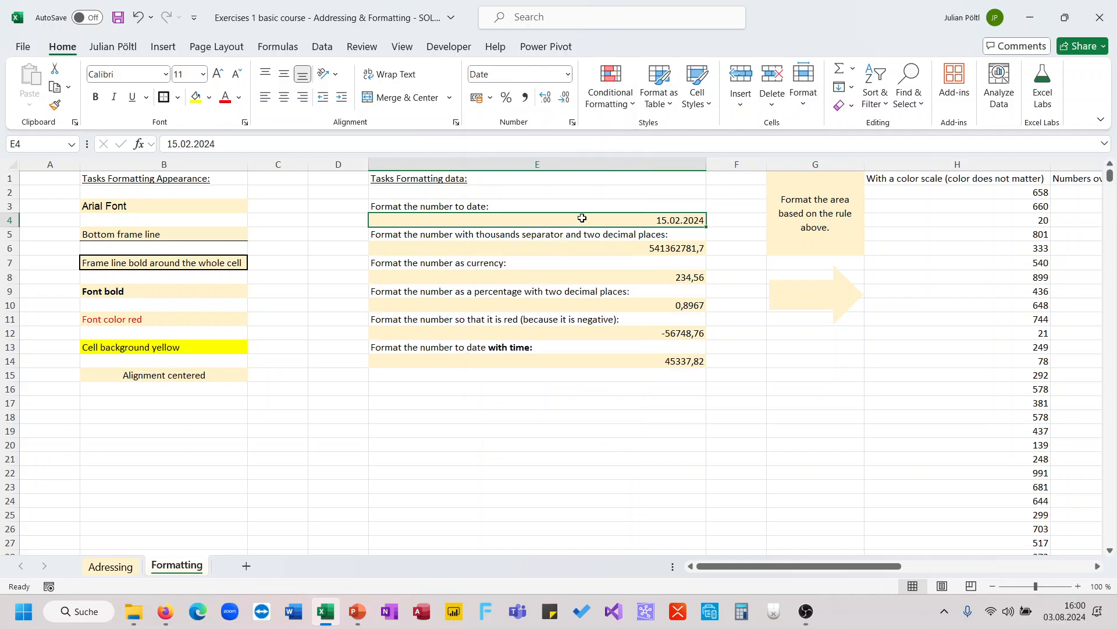
# Try assigning the date format of cell E4 by entering the format name "date" instead of picking it.
pyautogui.click(568, 74)
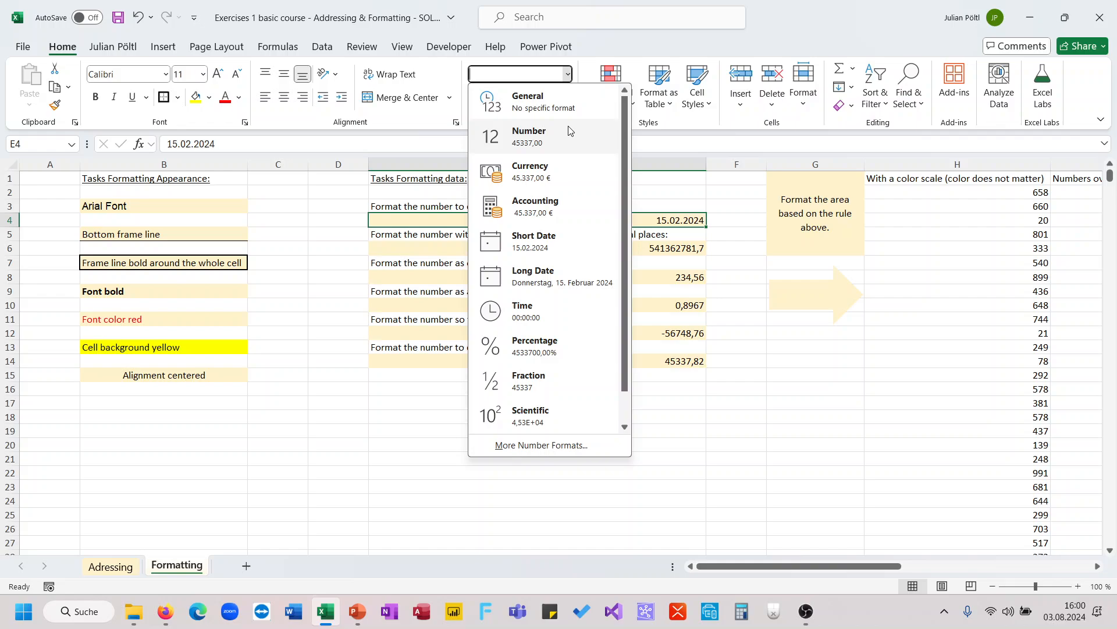
pyautogui.click(515, 78)
pyautogui.click(515, 77)
pyautogui.write('Sho')
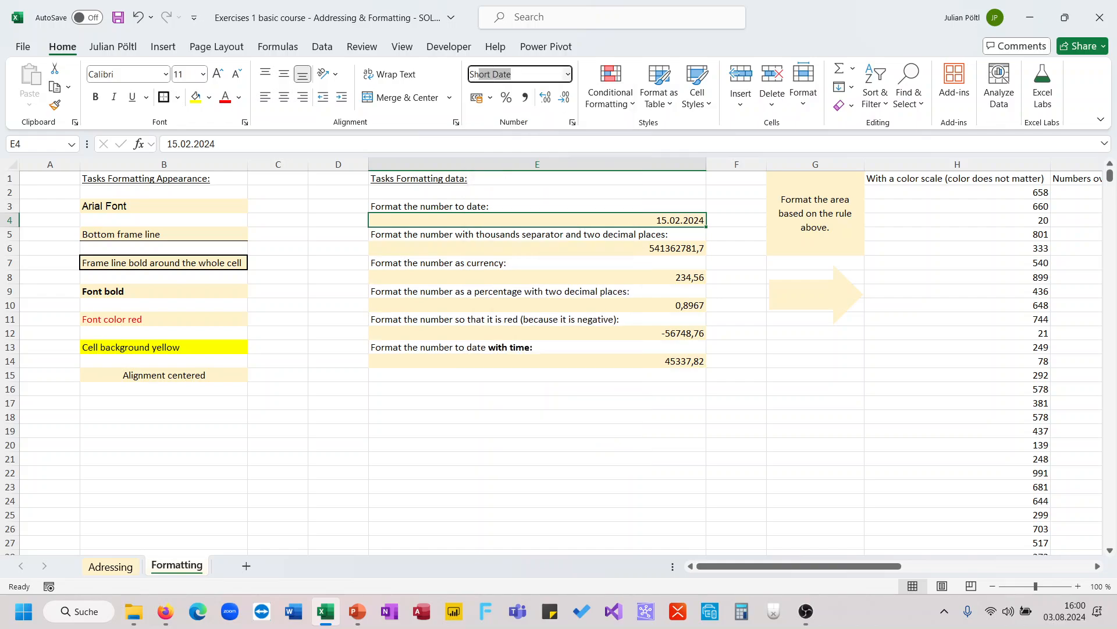
pyautogui.press('BackSpace')
pyautogui.press('BackSpace')
pyautogui.press('BackSpace')
pyautogui.press('BackSpace')
pyautogui.write('date')
pyautogui.press('Return')
pyautogui.press('Return')
pyautogui.press('Return')
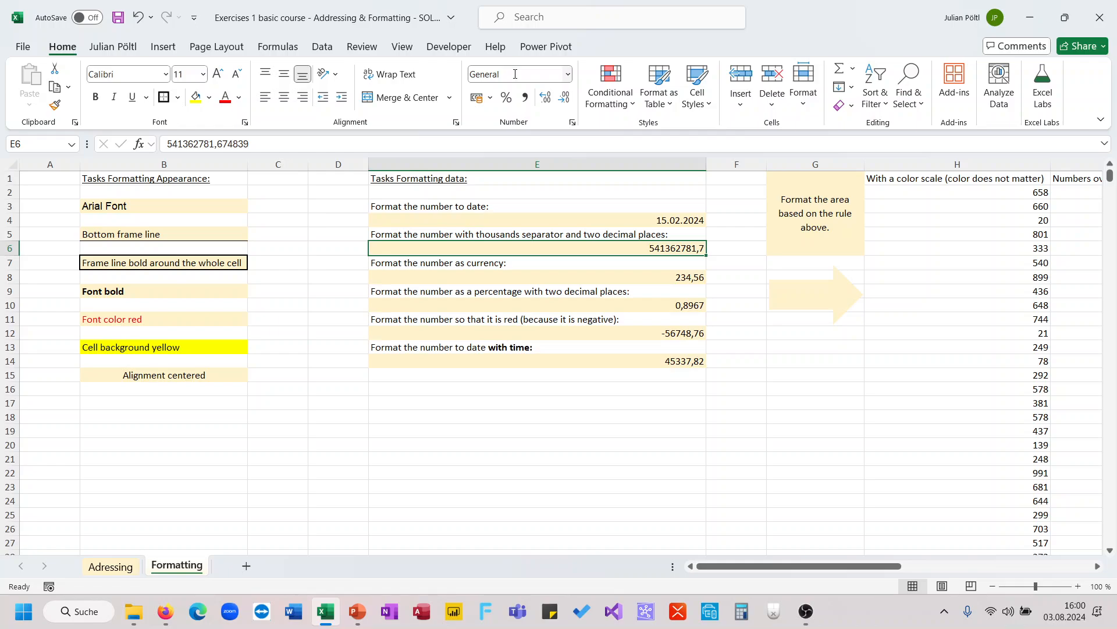
# Format cell E6 as Number with two decimal places and a thousands separator.
pyautogui.click(568, 75)
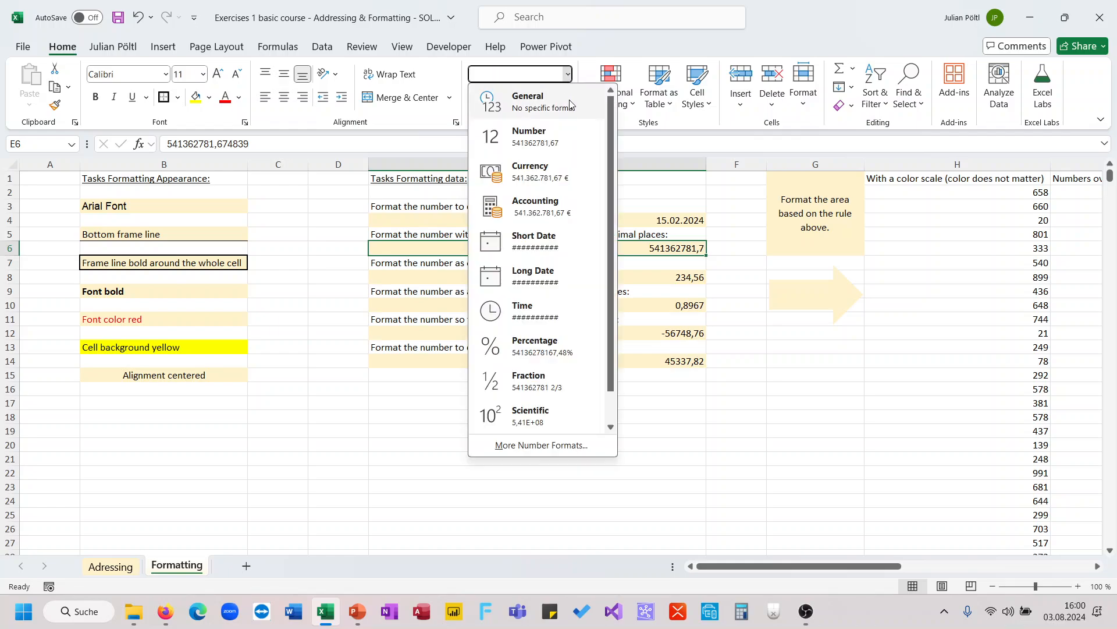
pyautogui.click(573, 142)
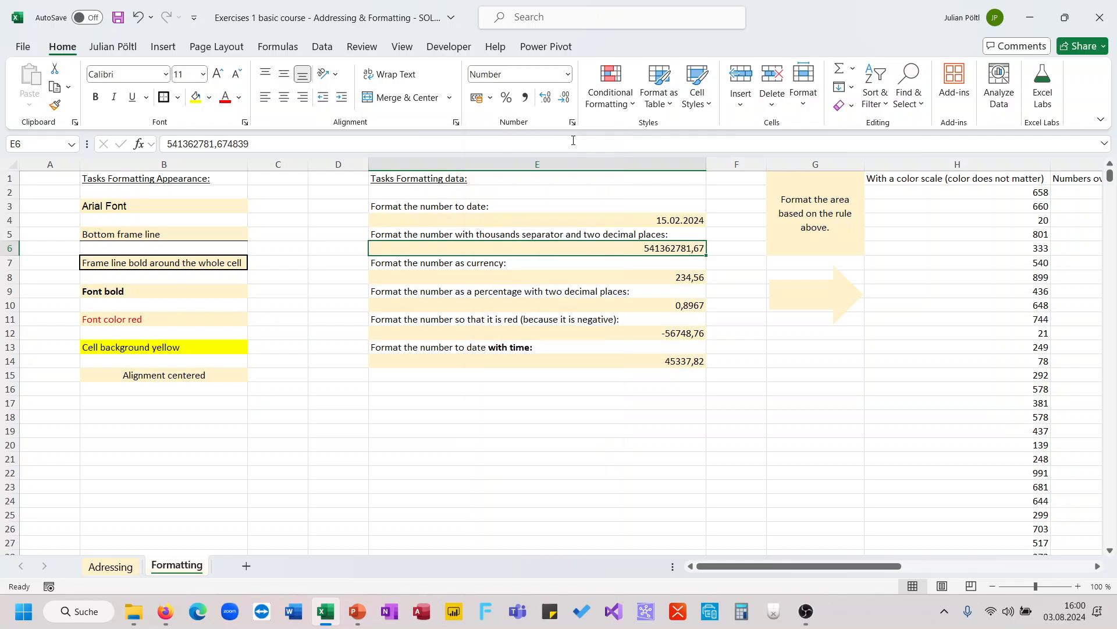
pyautogui.click(524, 100)
# Format cell E8 with the Currency number format.
pyautogui.click(633, 278)
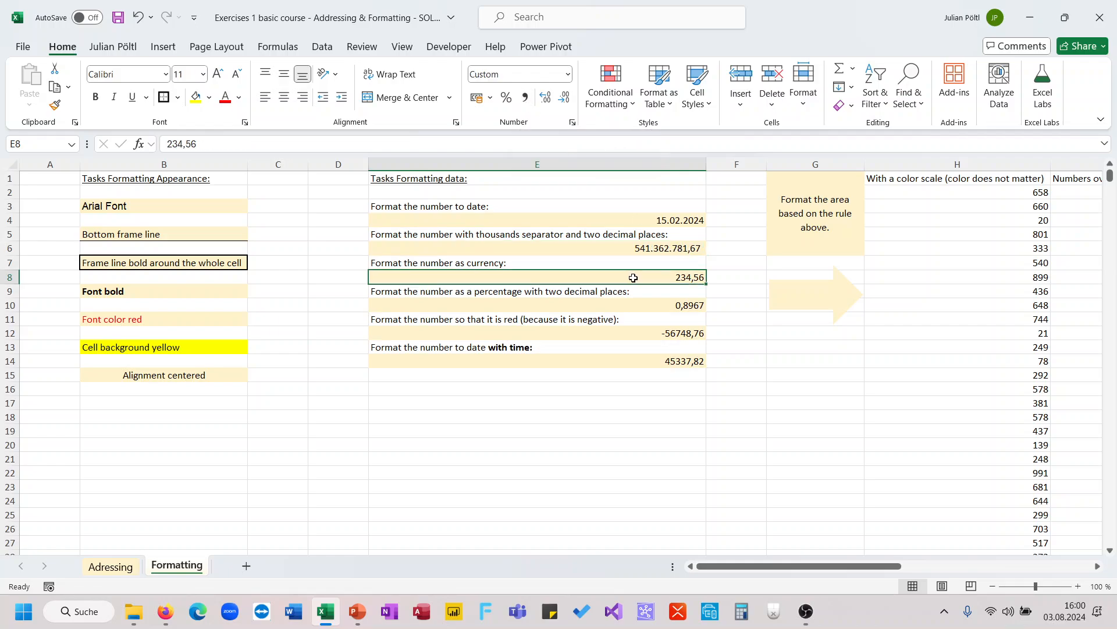
pyautogui.click(491, 99)
pyautogui.click(510, 139)
pyautogui.click(568, 75)
pyautogui.click(561, 169)
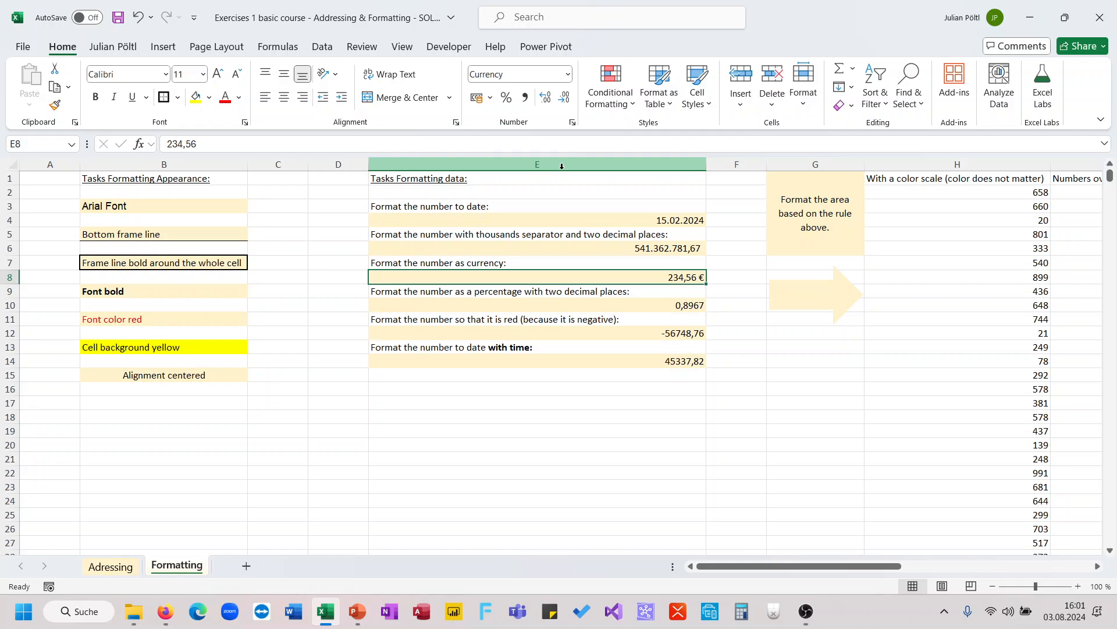
# Format cell E10 as a percentage and increase it to two decimal places.
pyautogui.click(605, 305)
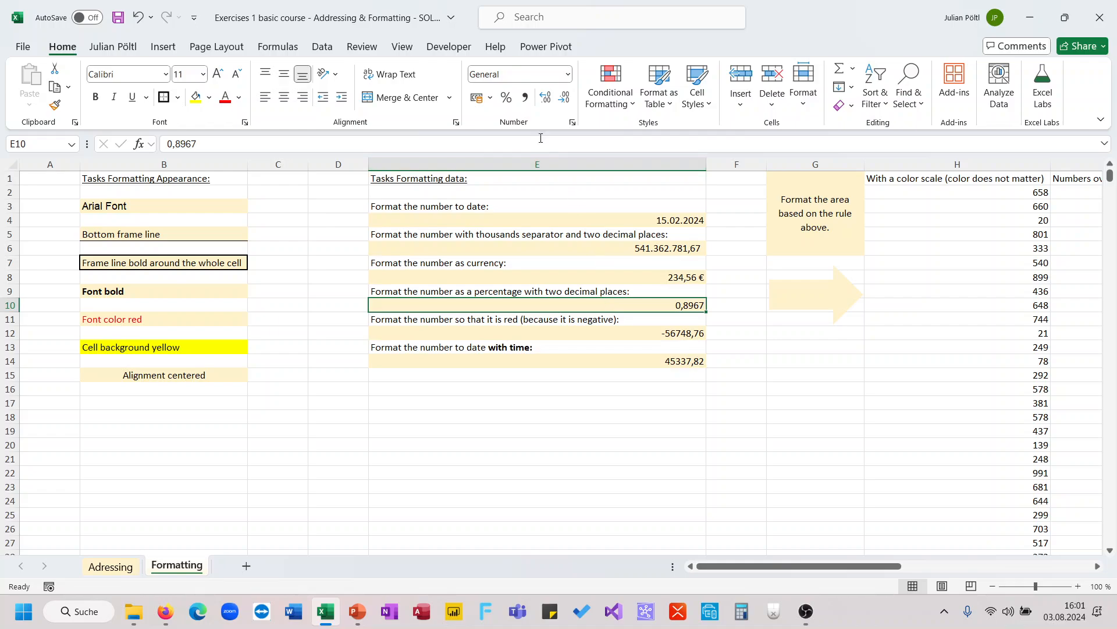
pyautogui.click(506, 100)
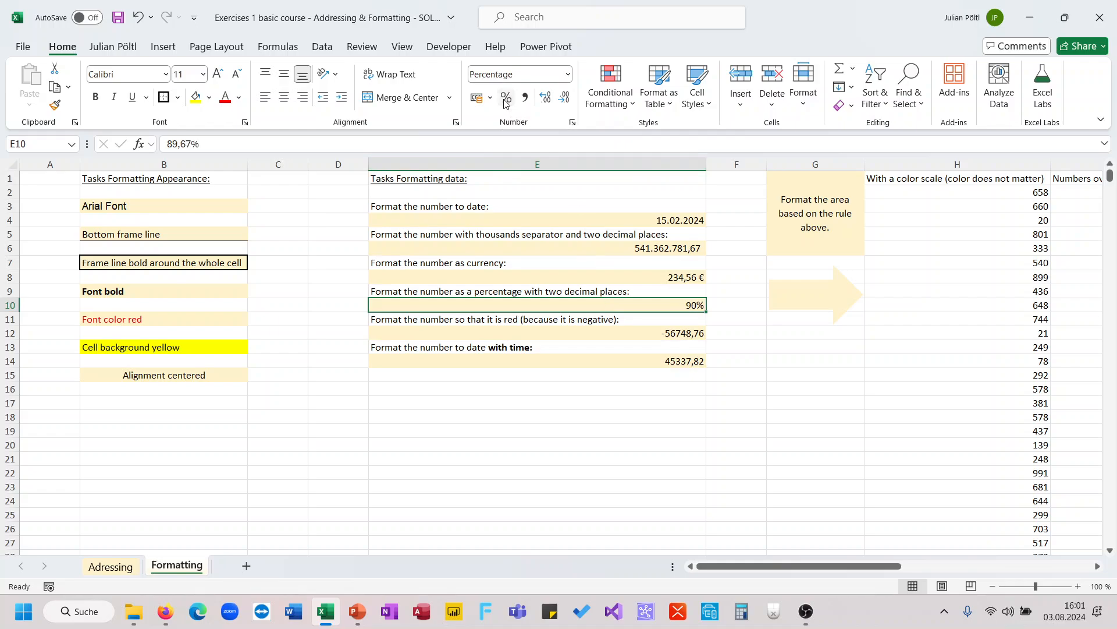
pyautogui.doubleClick(548, 100)
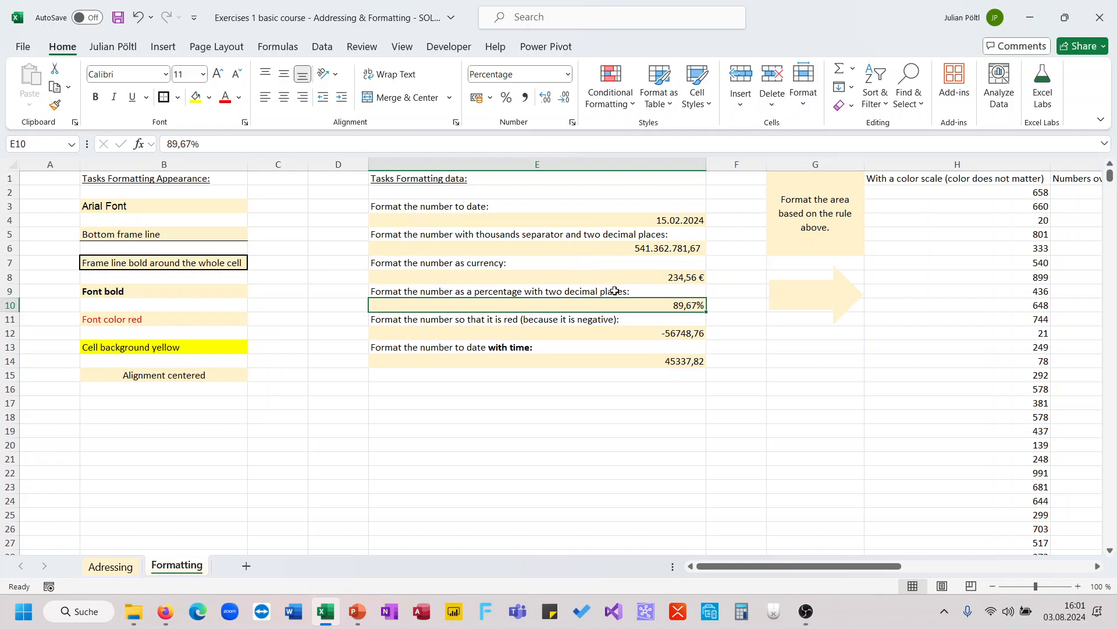
# Set cell E10 to the Percentage category with 2 decimal places through the Format Cells dialog.
pyautogui.click(572, 123)
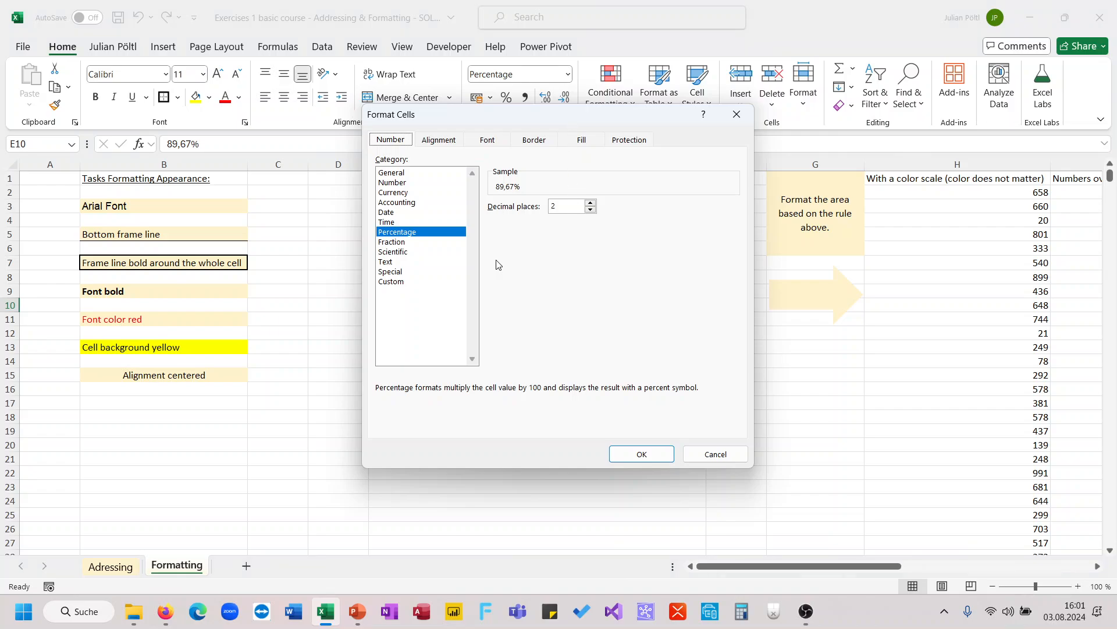
pyautogui.click(422, 212)
pyautogui.click(401, 233)
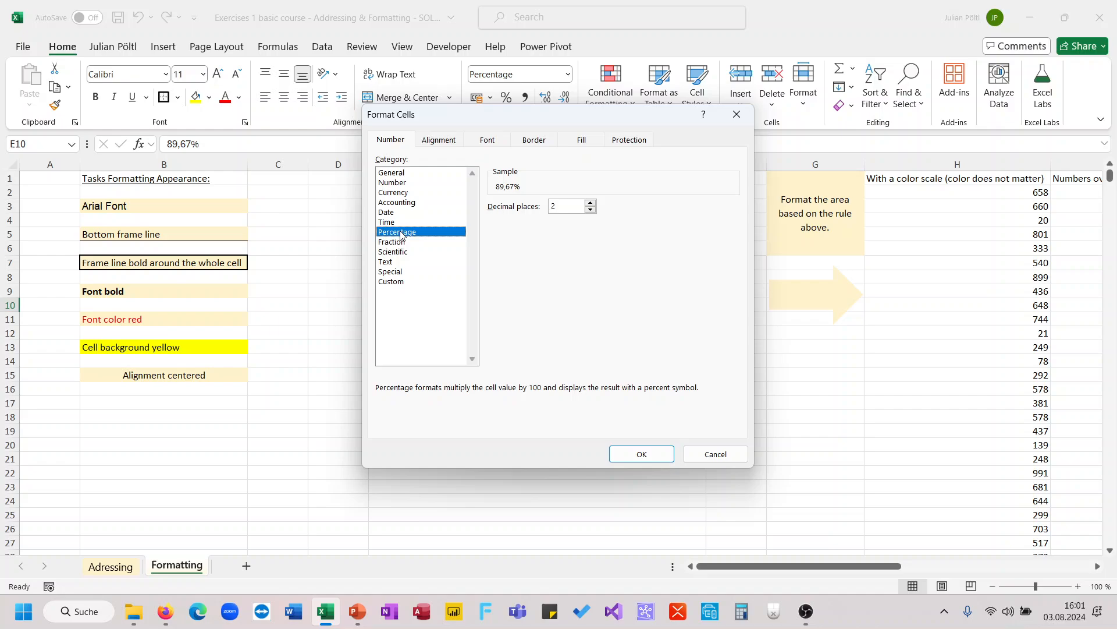
pyautogui.click(592, 203)
pyautogui.click(591, 209)
pyautogui.click(640, 454)
# Format cell E12 as Number with 2 decimal places, showing negative numbers in red with a minus sign.
pyautogui.click(616, 330)
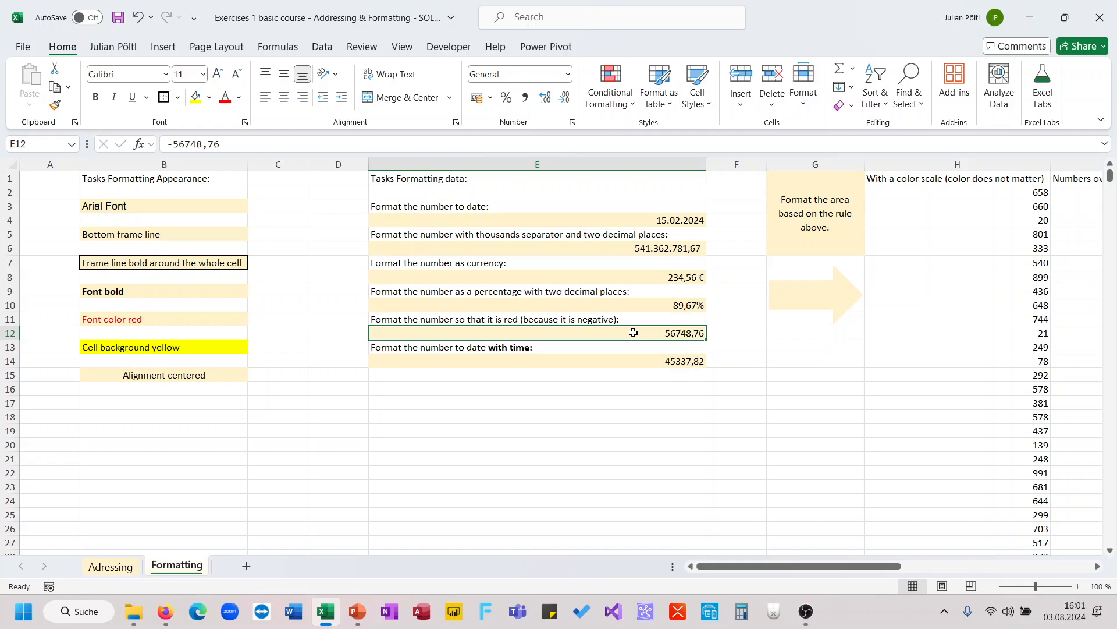
pyautogui.click(222, 99)
pyautogui.hotkey('ctrl', 'z')
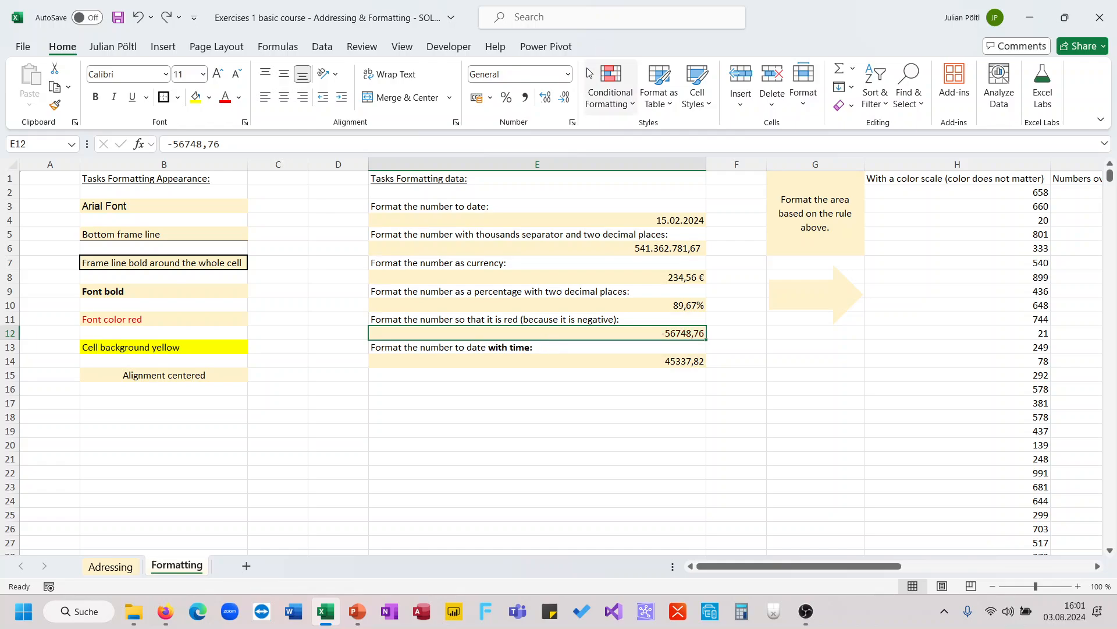
pyautogui.click(573, 123)
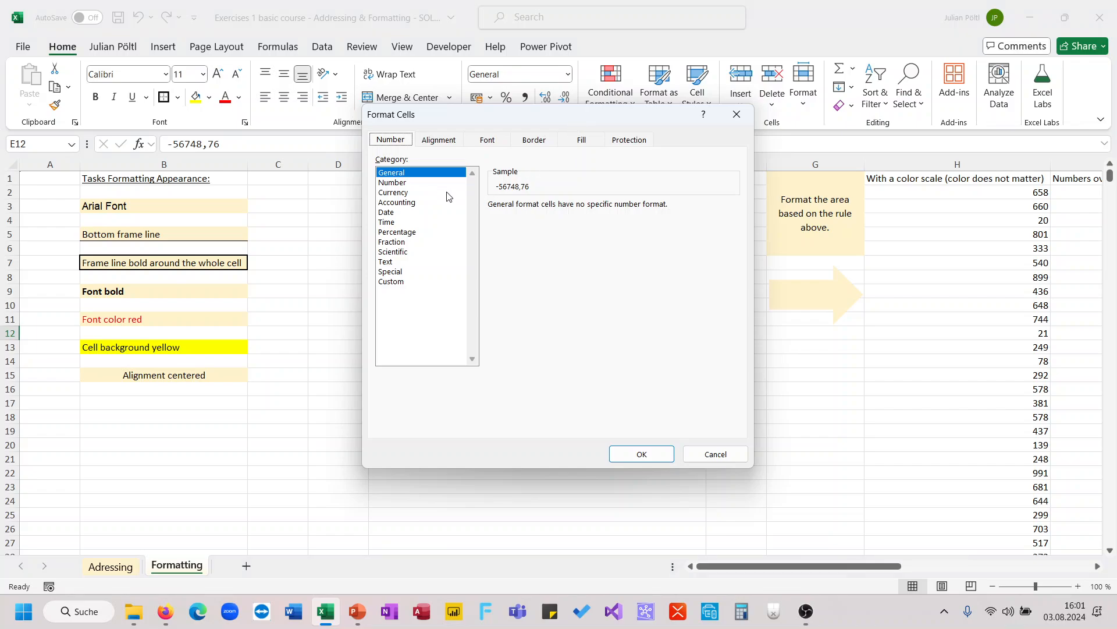
pyautogui.click(434, 183)
pyautogui.click(508, 283)
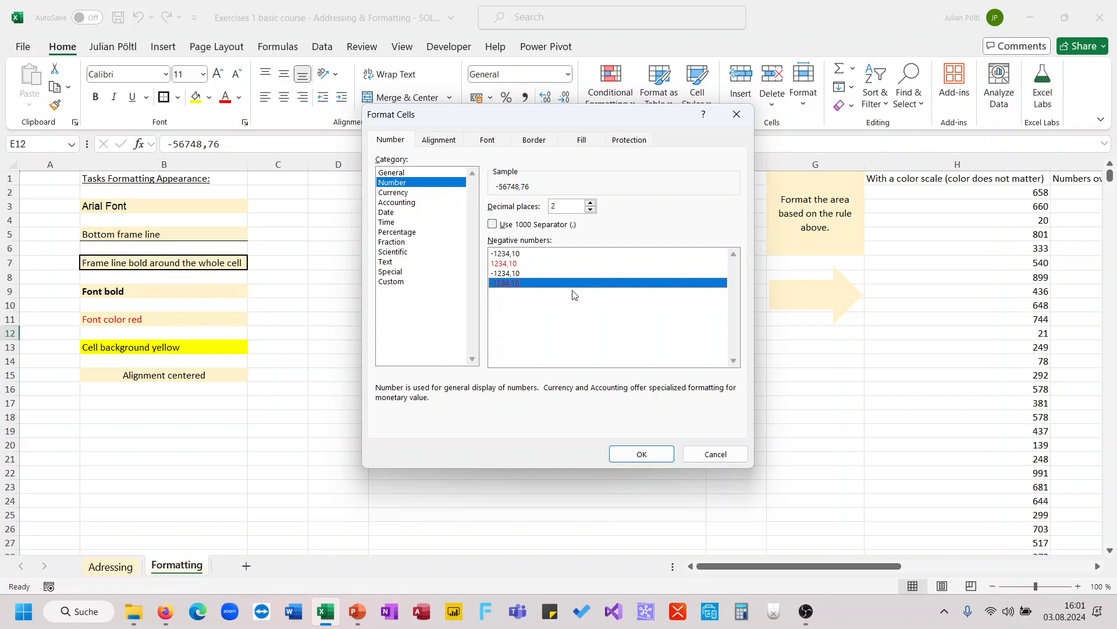
pyautogui.click(641, 454)
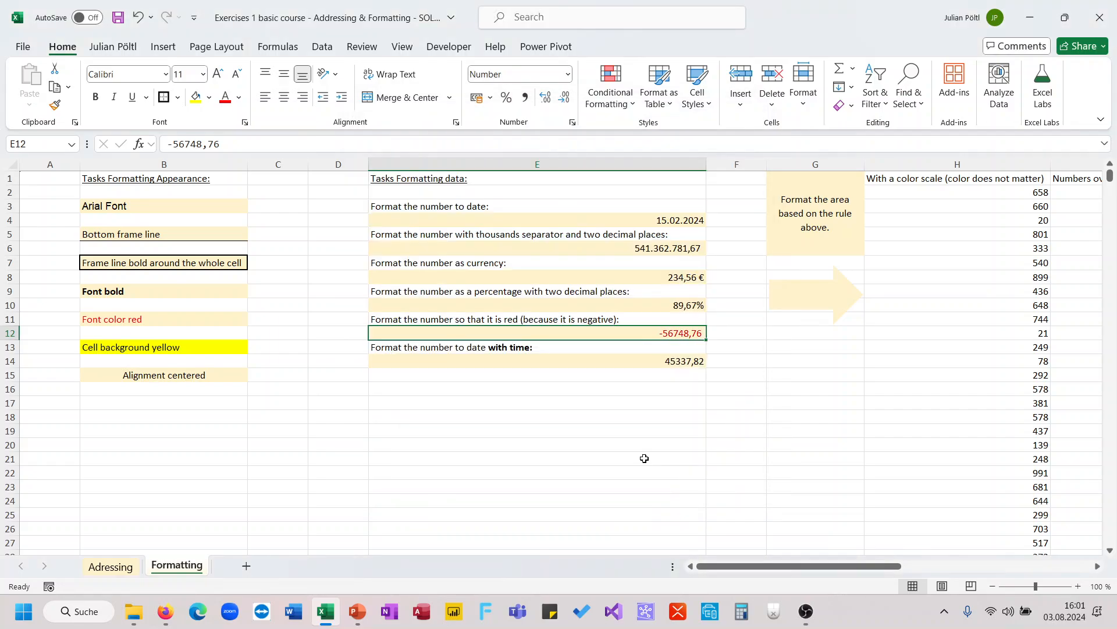
# Apply the thousands-separator style to cell E12 and change it to Currency with 2 decimals and no symbol.
pyautogui.click(527, 99)
pyautogui.click(573, 123)
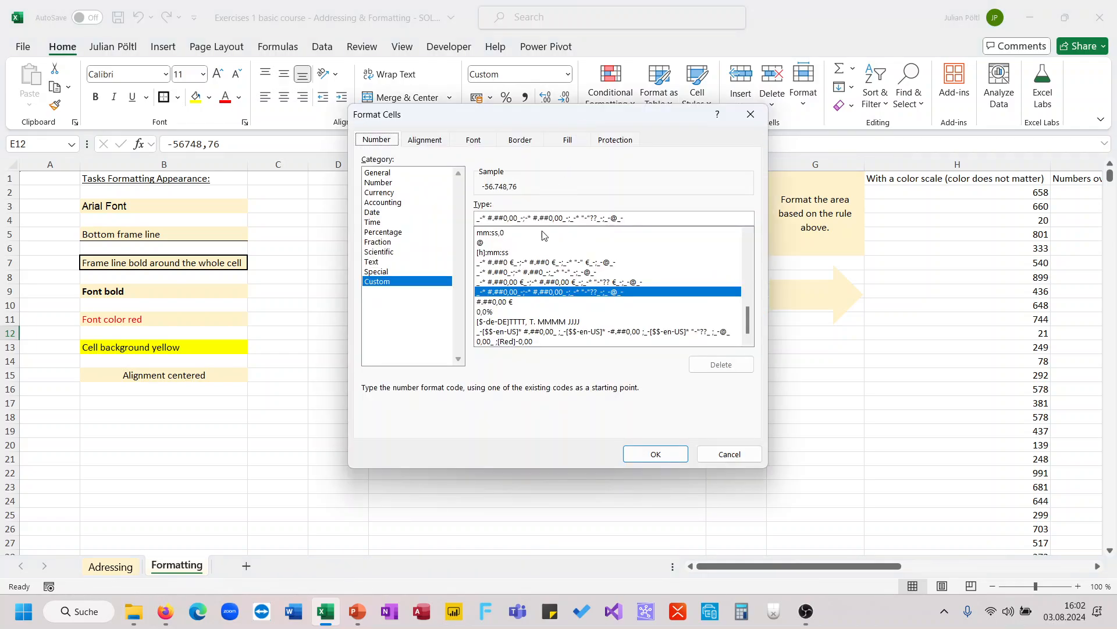
pyautogui.click(414, 194)
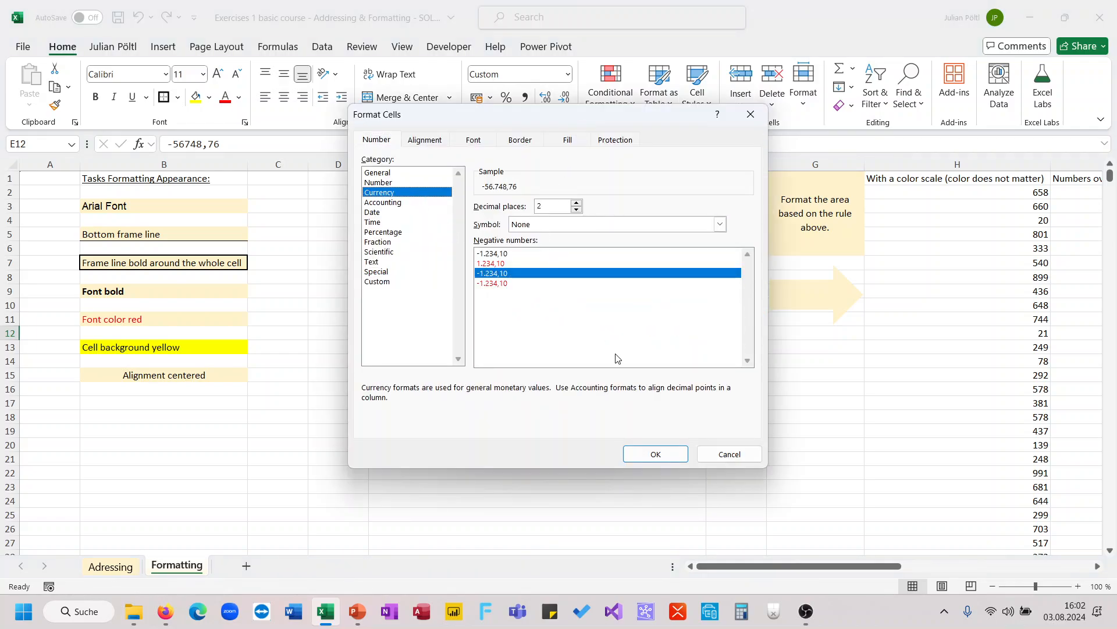
pyautogui.click(655, 455)
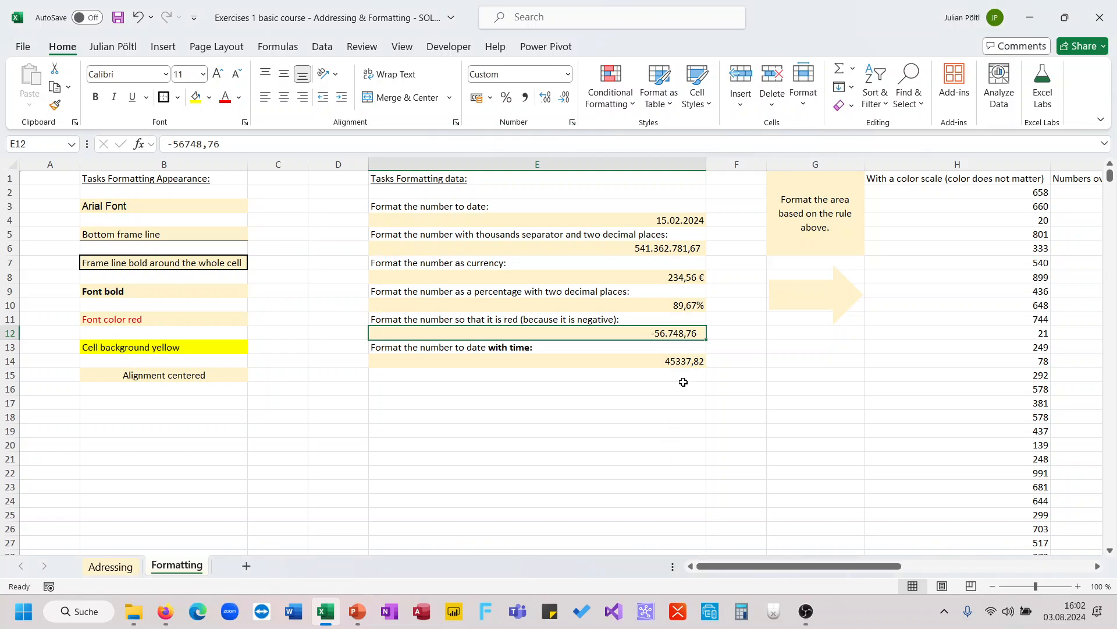
# Set cell E12 to Number with 2 decimal places, the 1000 separator, and red negative numbers with a minus sign.
pyautogui.click(572, 123)
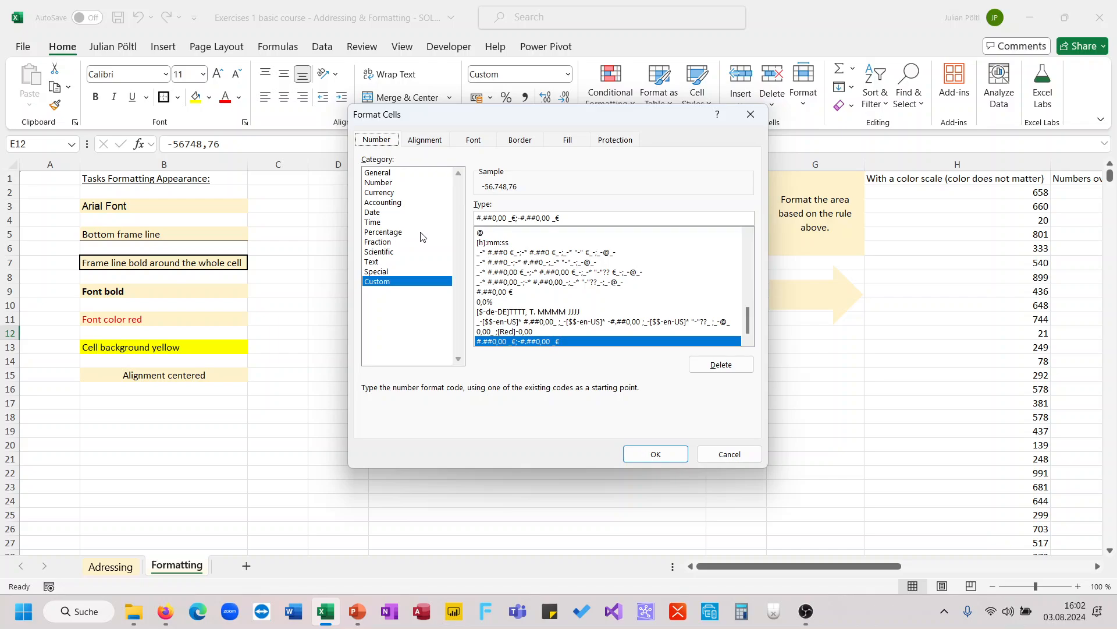
pyautogui.click(414, 182)
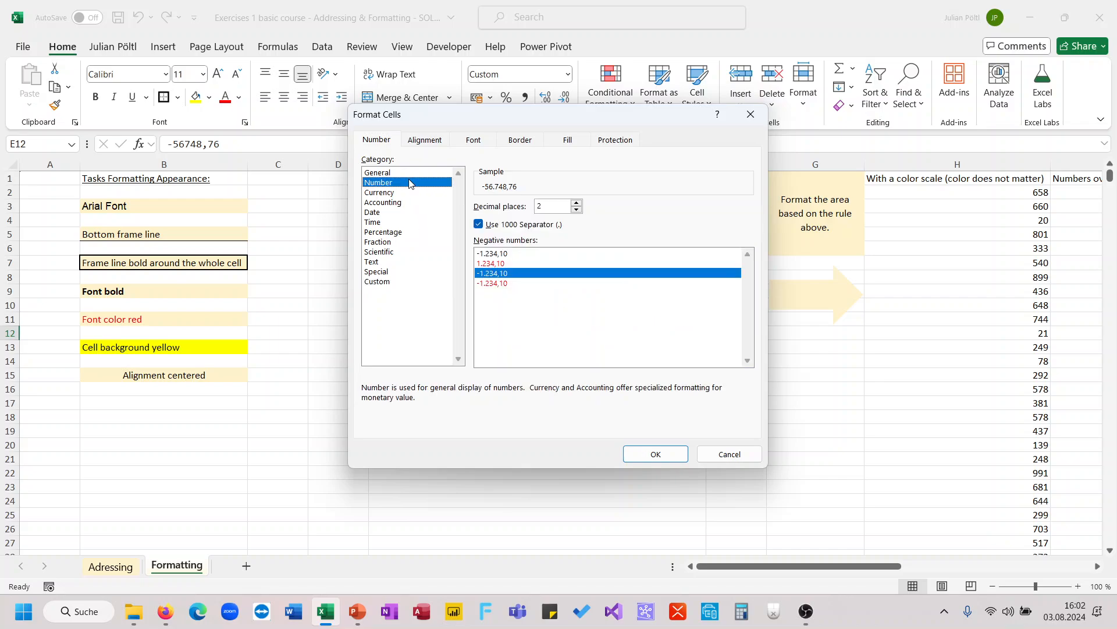
pyautogui.click(535, 283)
pyautogui.click(656, 453)
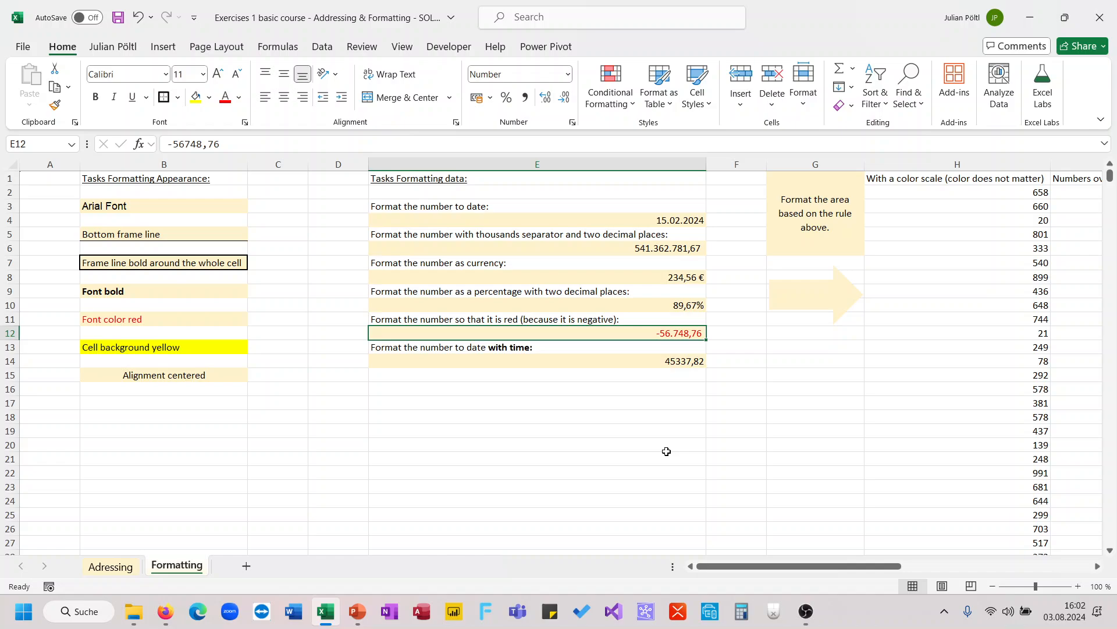
# Remove the minus sign from the value in cell E12 and undo that edit.
pyautogui.click(685, 412)
pyautogui.click(686, 331)
pyautogui.click(170, 146)
pyautogui.press('BackSpace')
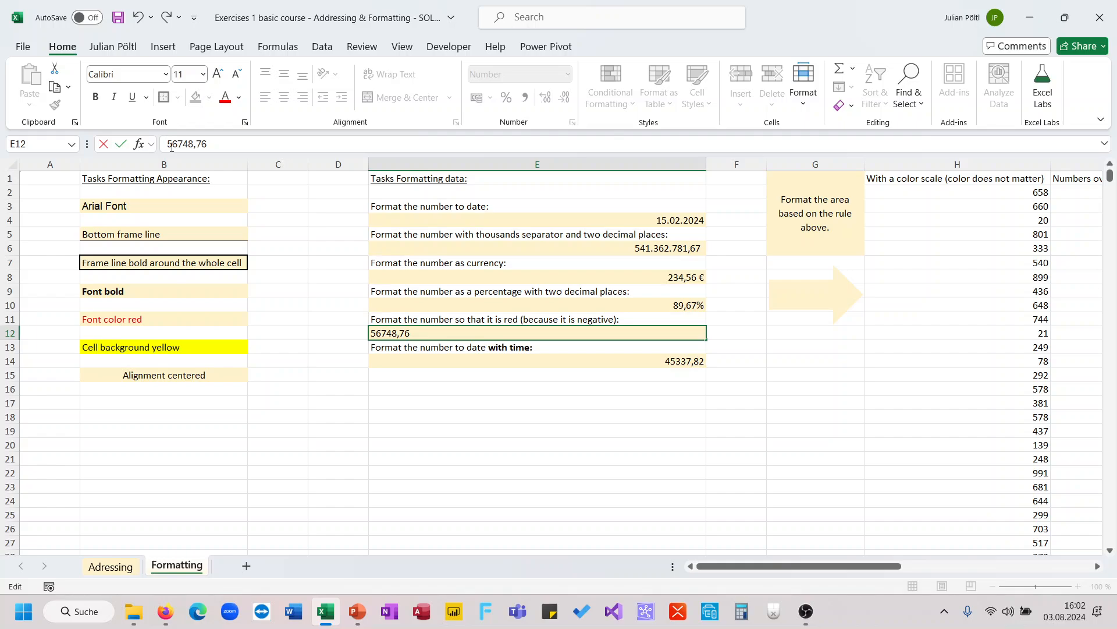
pyautogui.press('Return')
pyautogui.hotkey('ctrl', 'z')
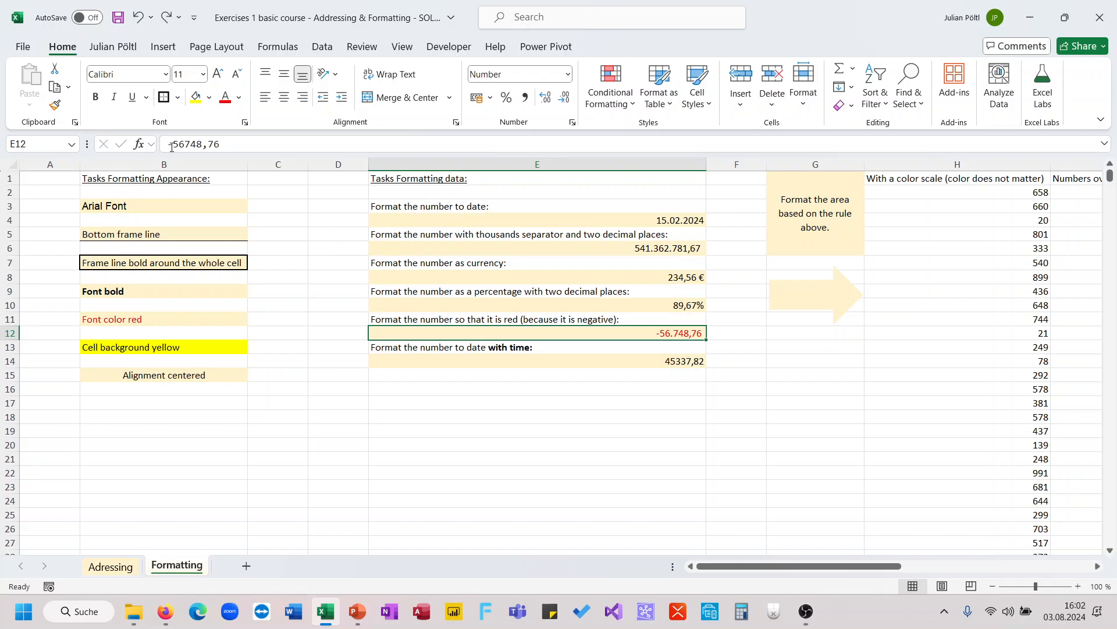
# Format cell E14 as date with time, using the Time category and the type 14.3.12 13:30.
pyautogui.press('Down')
pyautogui.press('Down')
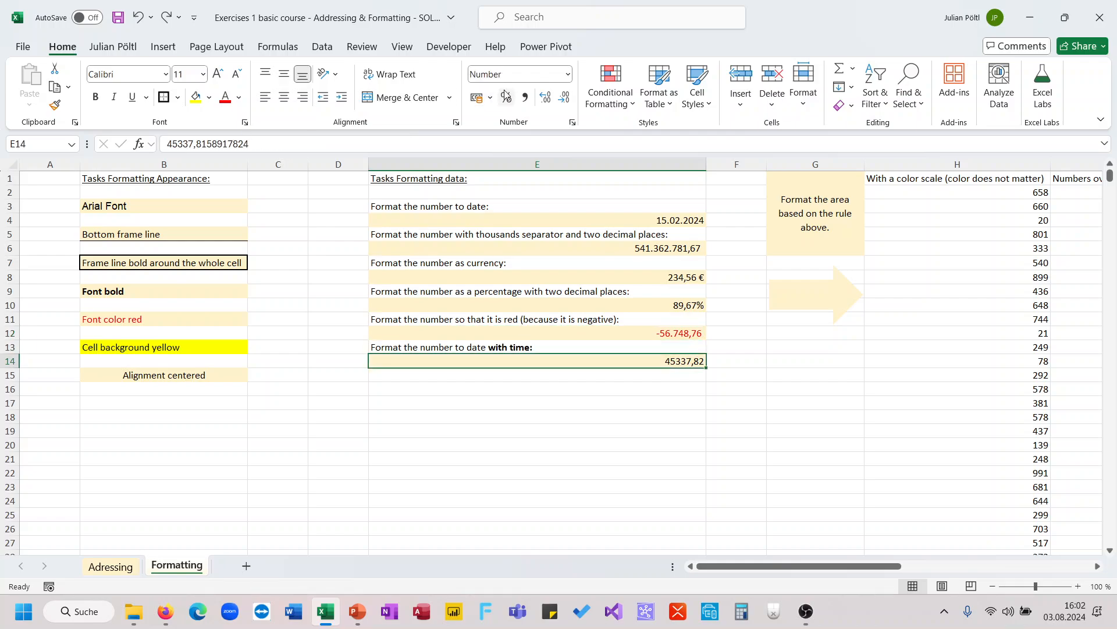
pyautogui.click(568, 74)
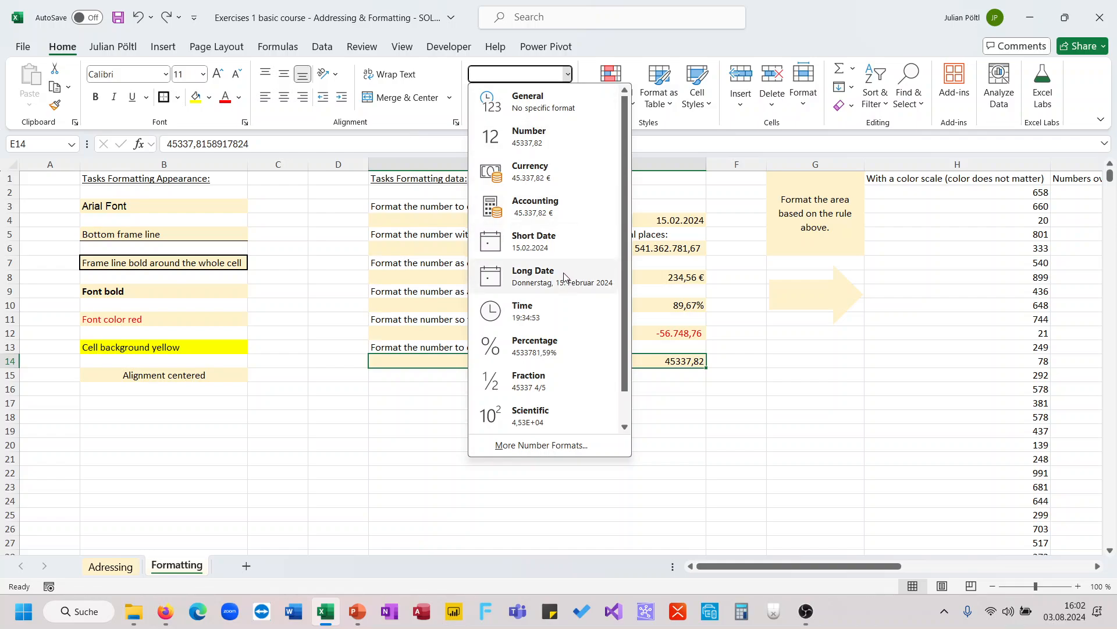
pyautogui.click(669, 386)
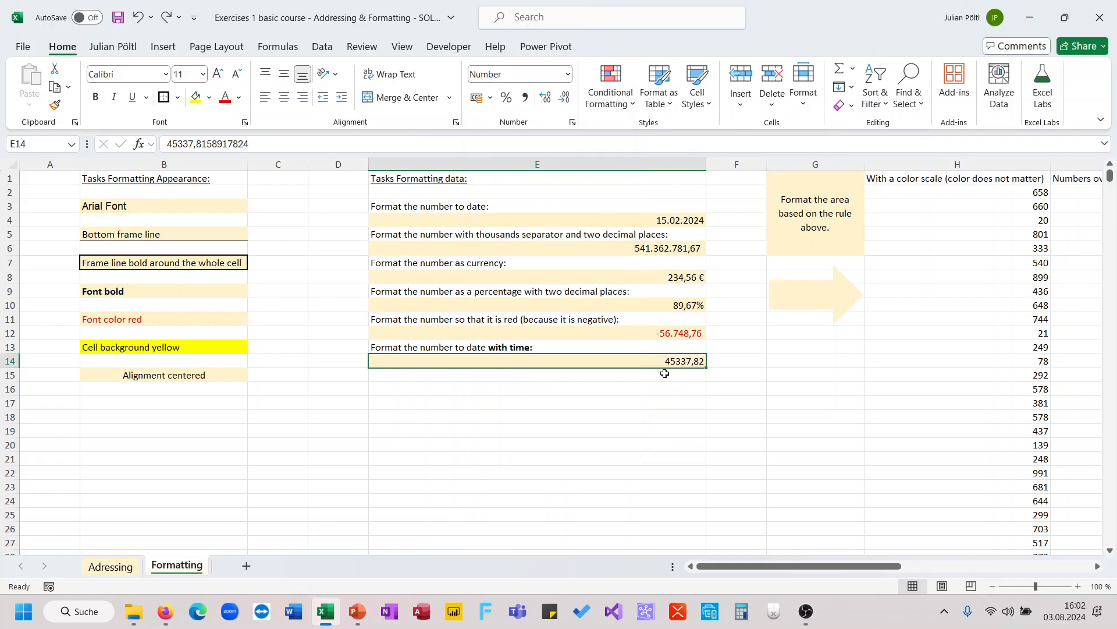
pyautogui.click(573, 124)
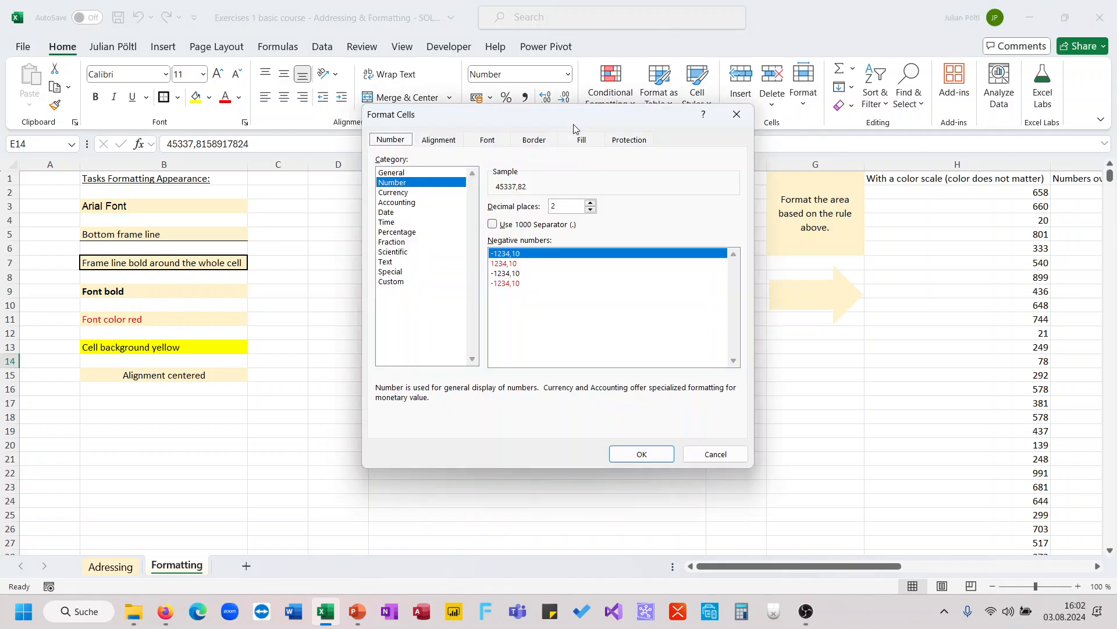
pyautogui.click(415, 212)
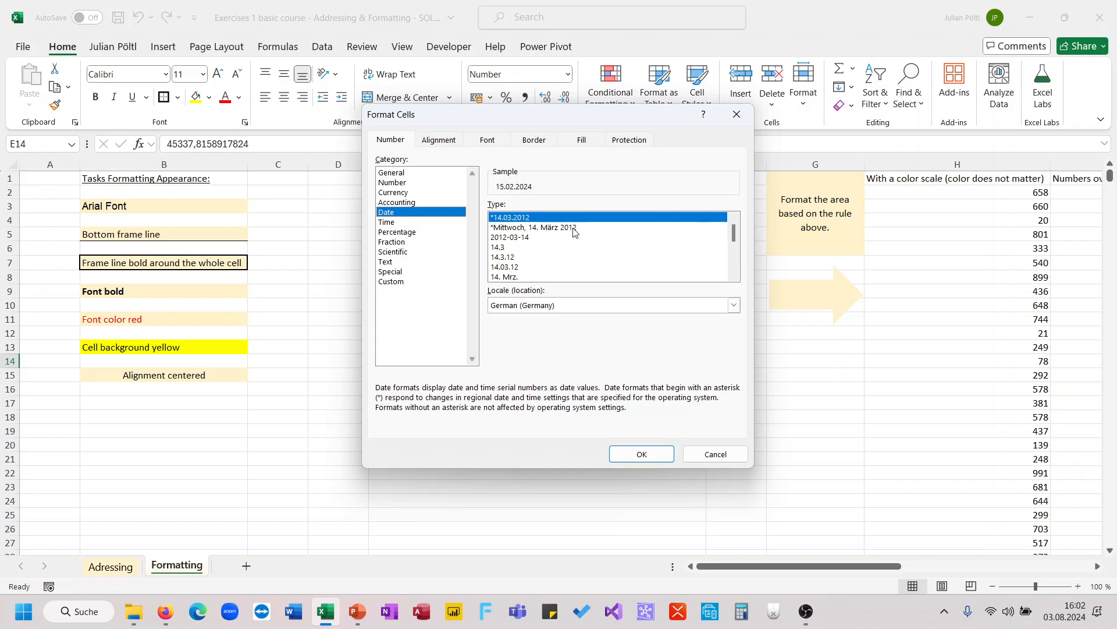
pyautogui.click(451, 223)
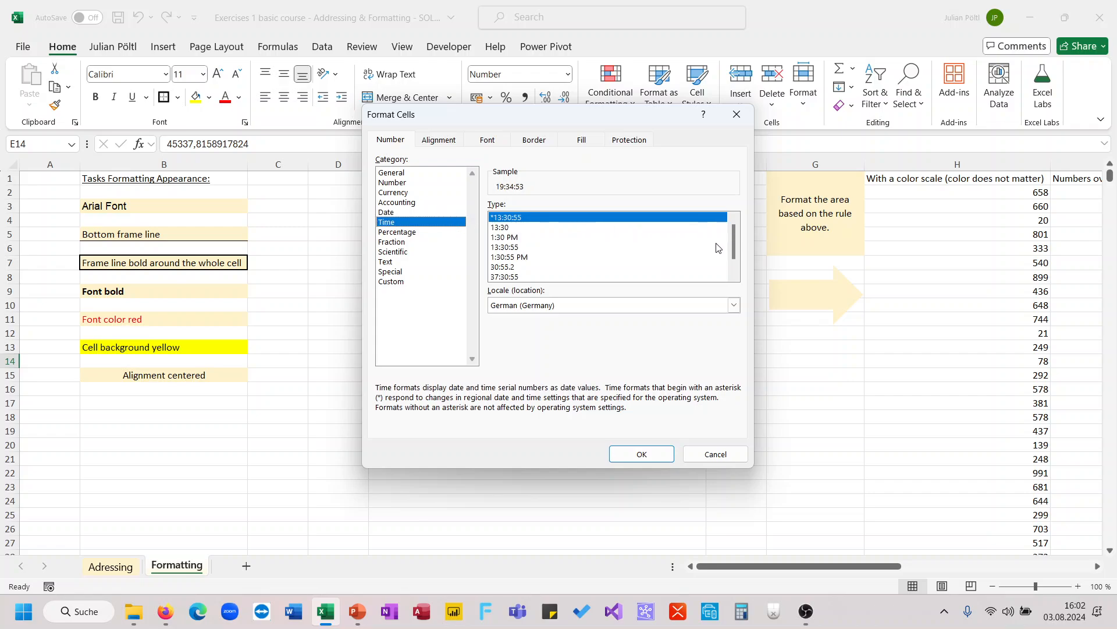
pyautogui.moveTo(731, 244); pyautogui.dragTo(732, 274)
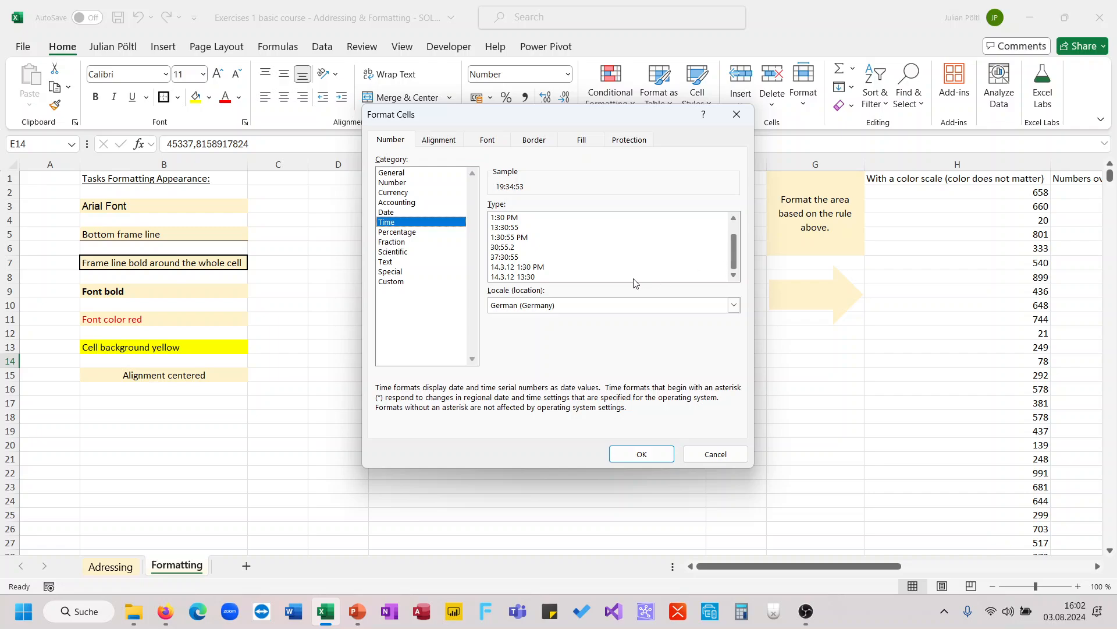
pyautogui.click(605, 277)
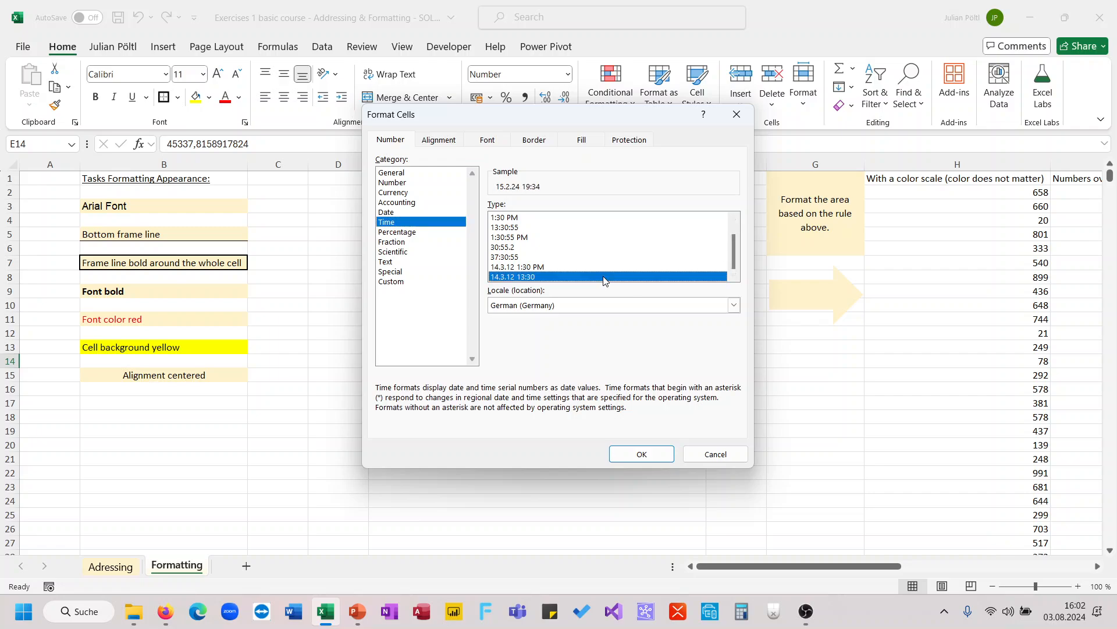
pyautogui.click(643, 455)
pyautogui.click(687, 401)
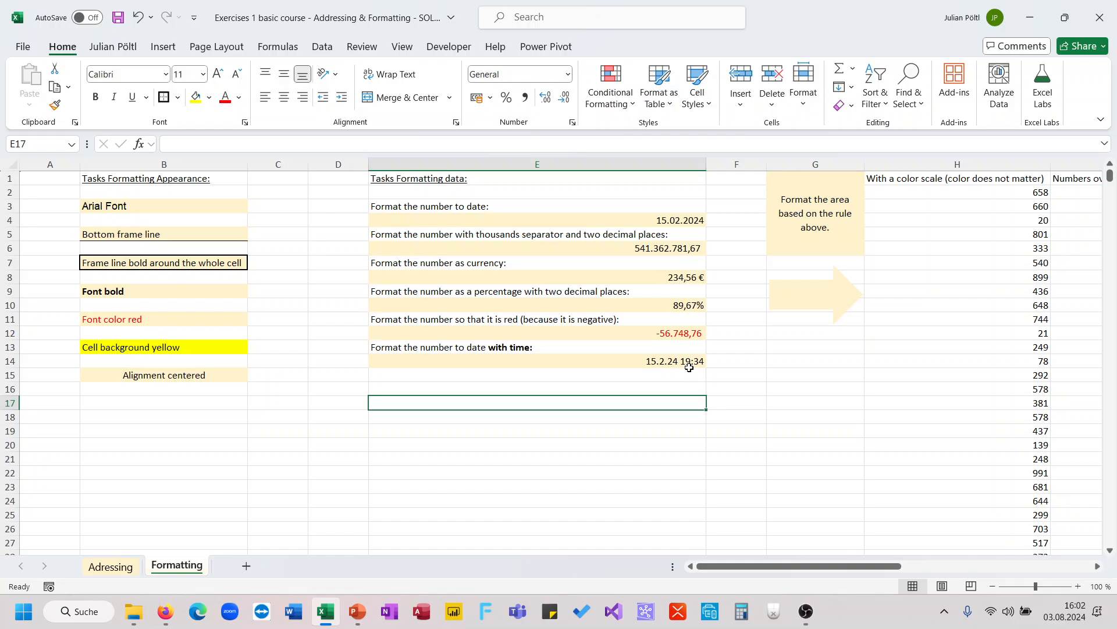
pyautogui.click(689, 368)
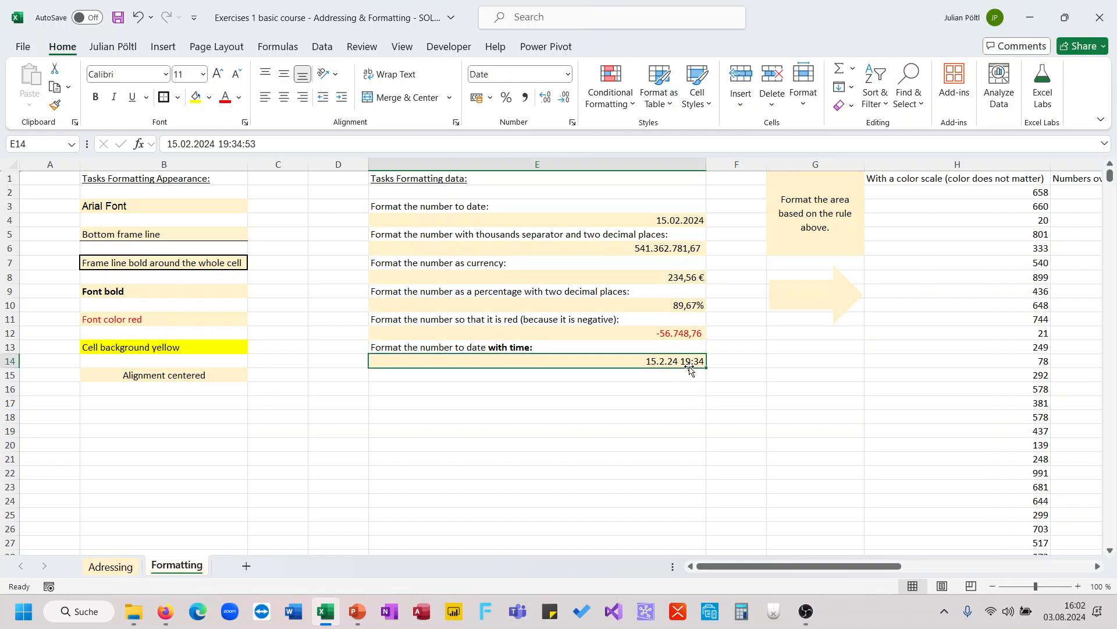
# Apply a green-yellow-red color scale to column H, with high values green and low values red.
pyautogui.hscroll(5, 689, 369)
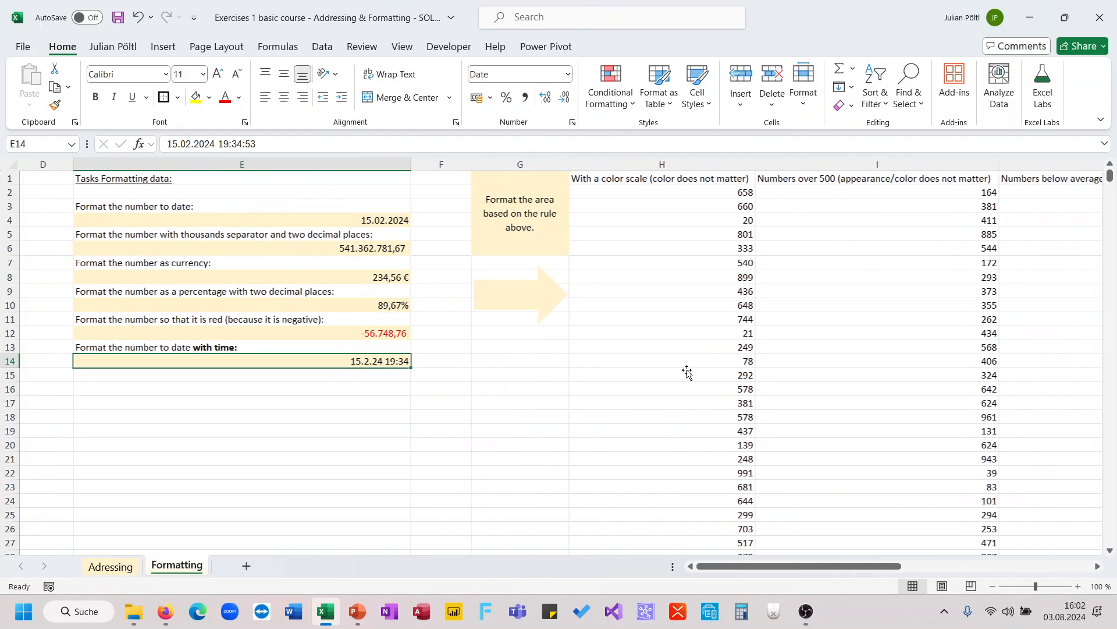
pyautogui.hscroll(3, 687, 371)
pyautogui.hscroll(-6, 687, 371)
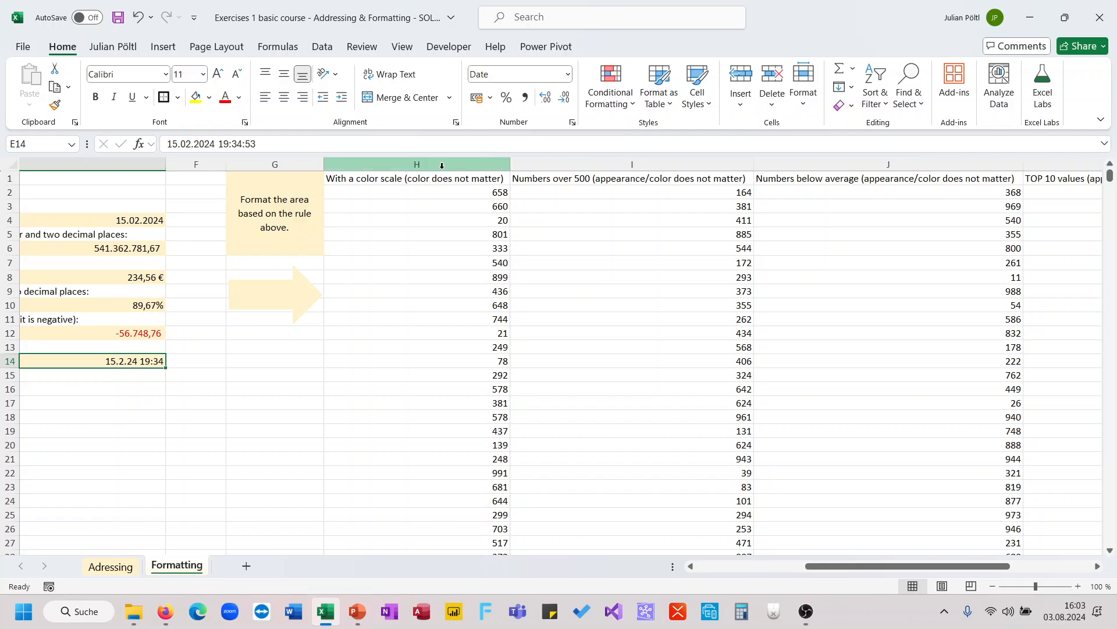
pyautogui.click(442, 166)
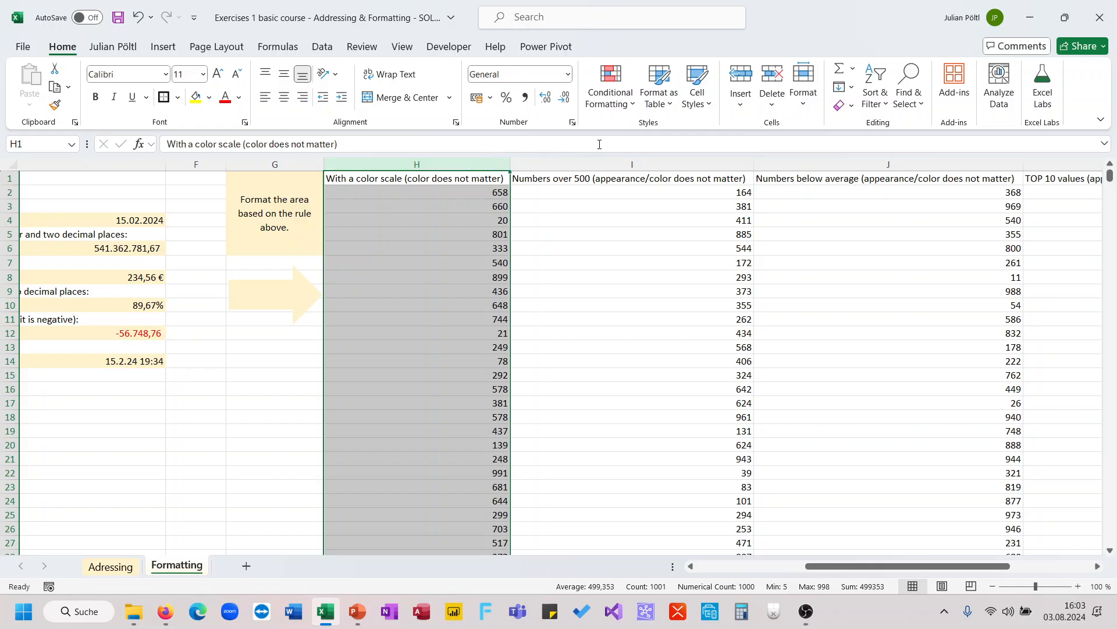
pyautogui.click(627, 107)
pyautogui.moveTo(650, 224)
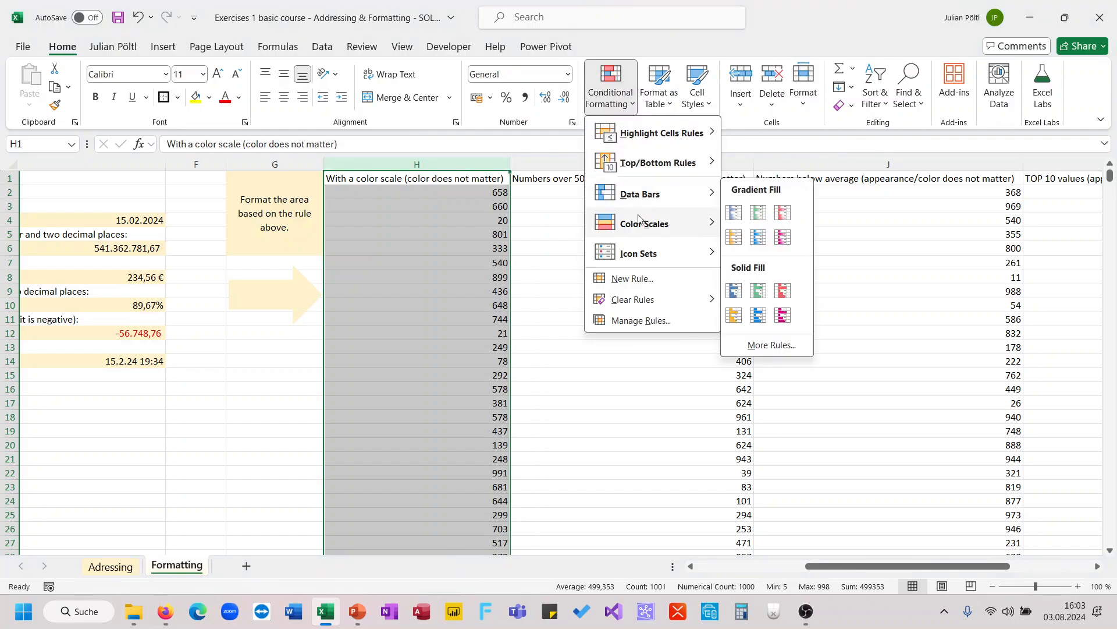
pyautogui.click(734, 220)
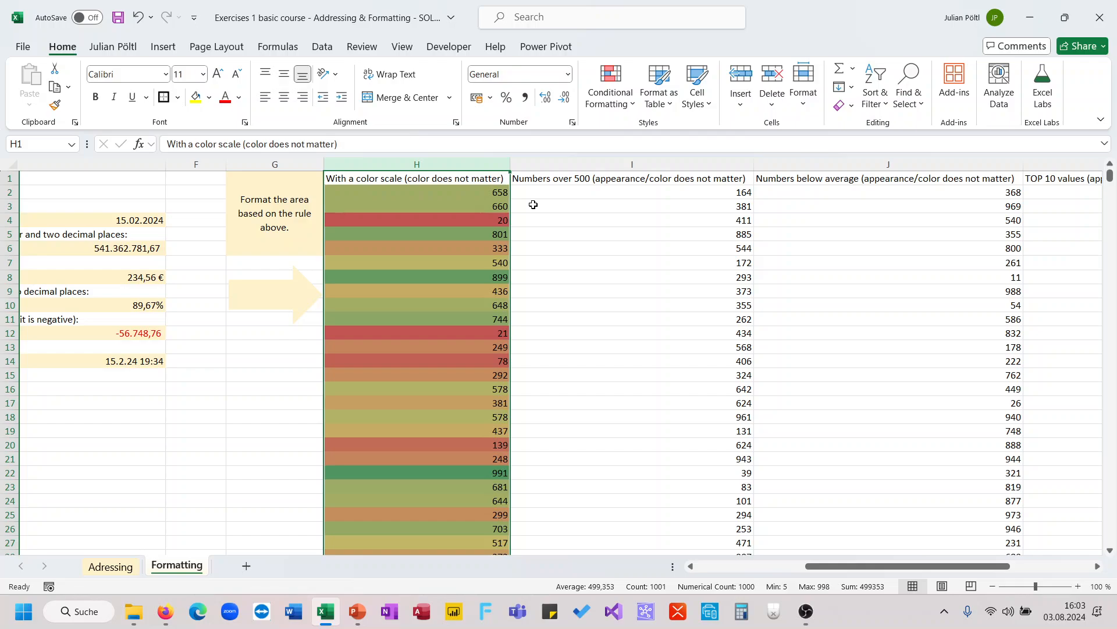
# Highlight values greater than 500 in column I with Yellow Fill with Dark Yellow Text.
pyautogui.click(570, 165)
pyautogui.click(621, 104)
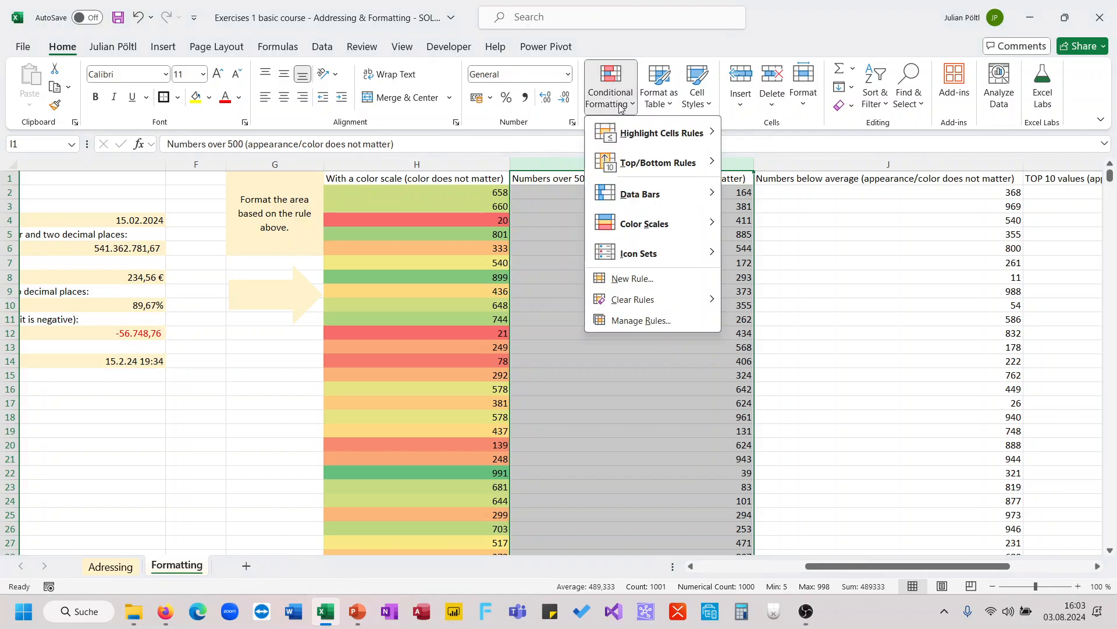
pyautogui.moveTo(638, 130)
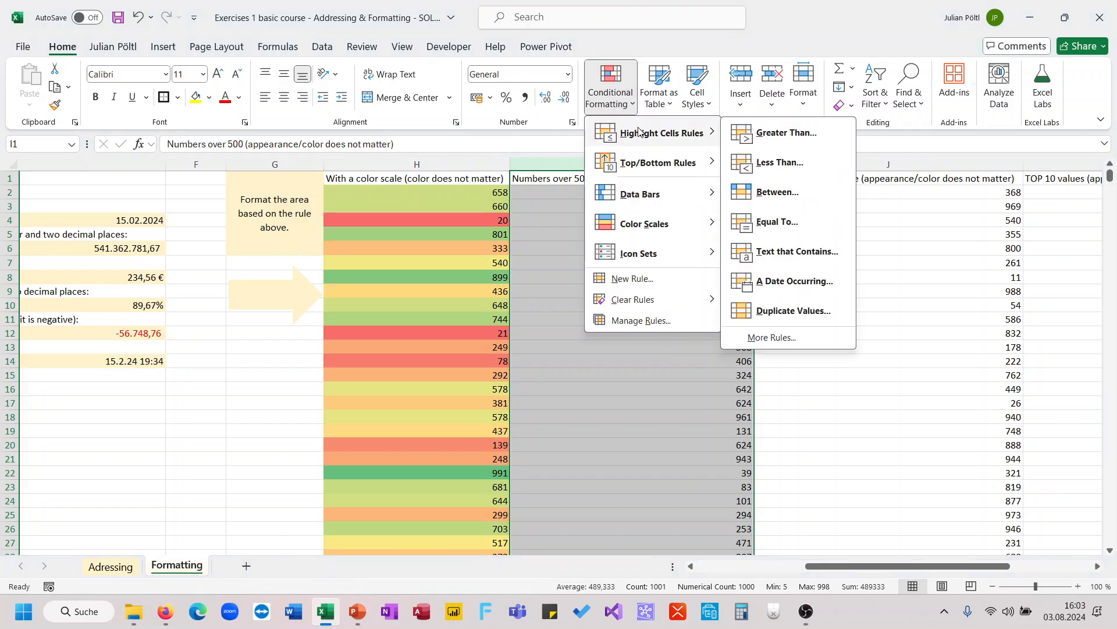
pyautogui.click(634, 110)
pyautogui.click(618, 94)
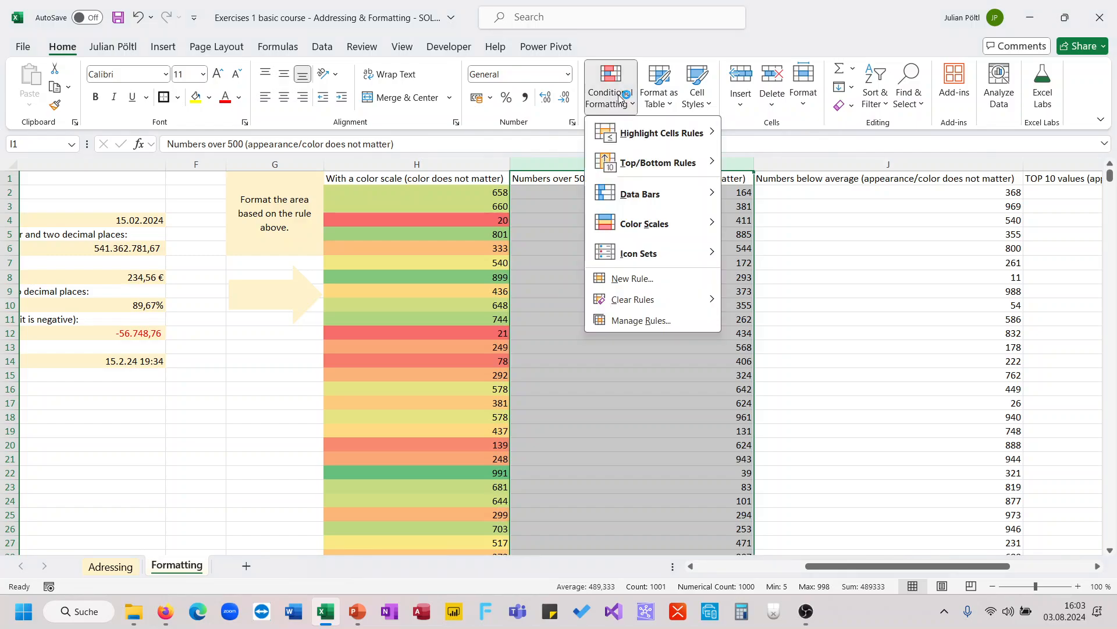
pyautogui.moveTo(631, 126)
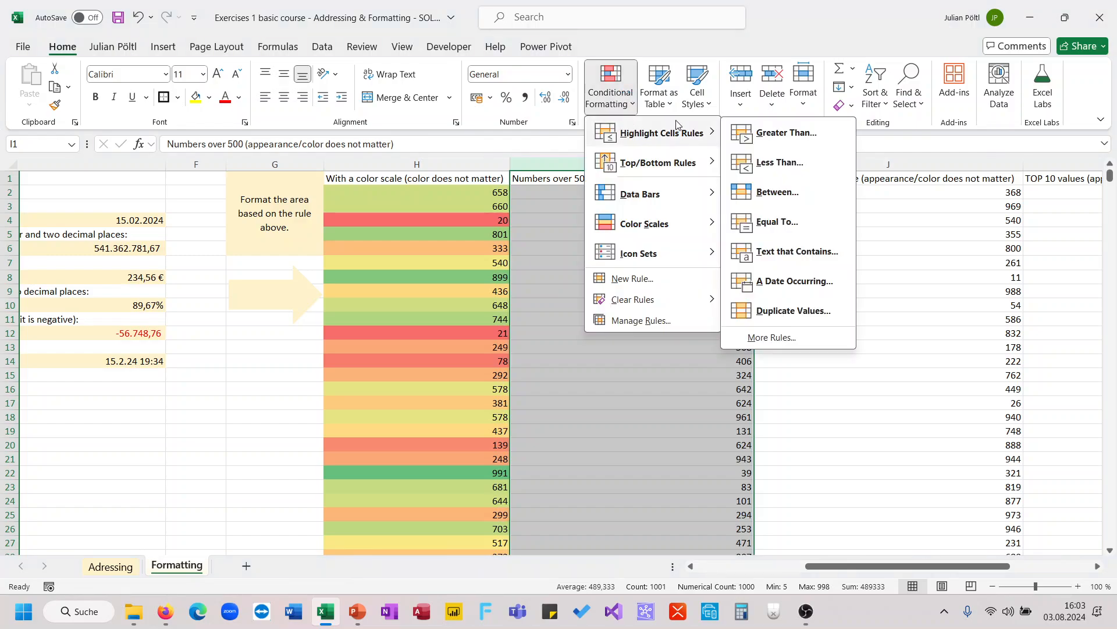
pyautogui.click(745, 133)
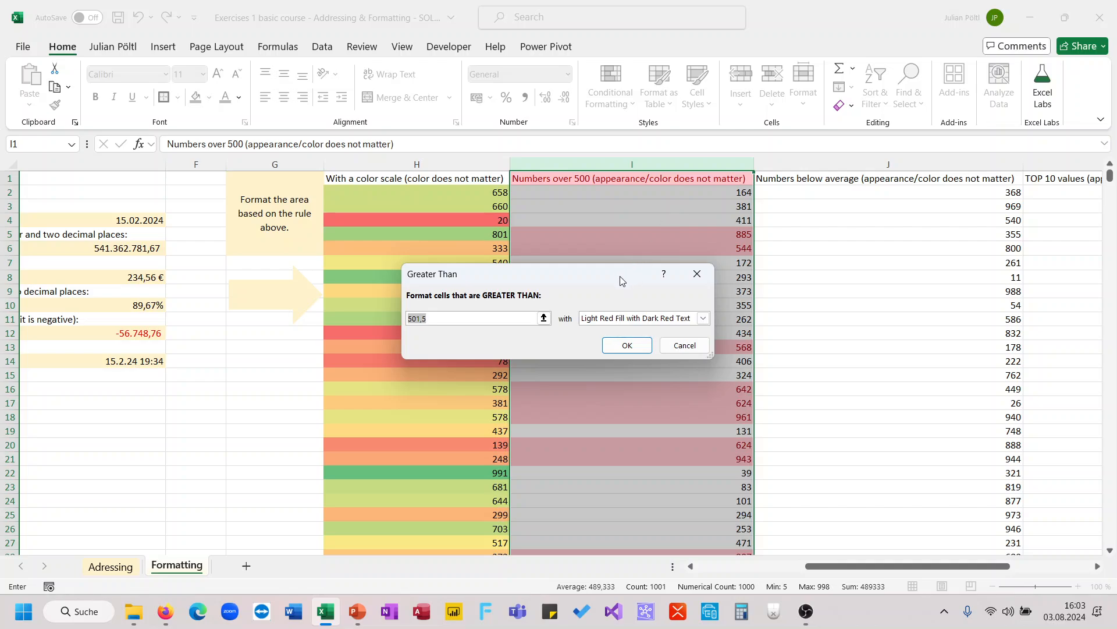
pyautogui.write('500')
pyautogui.click(703, 318)
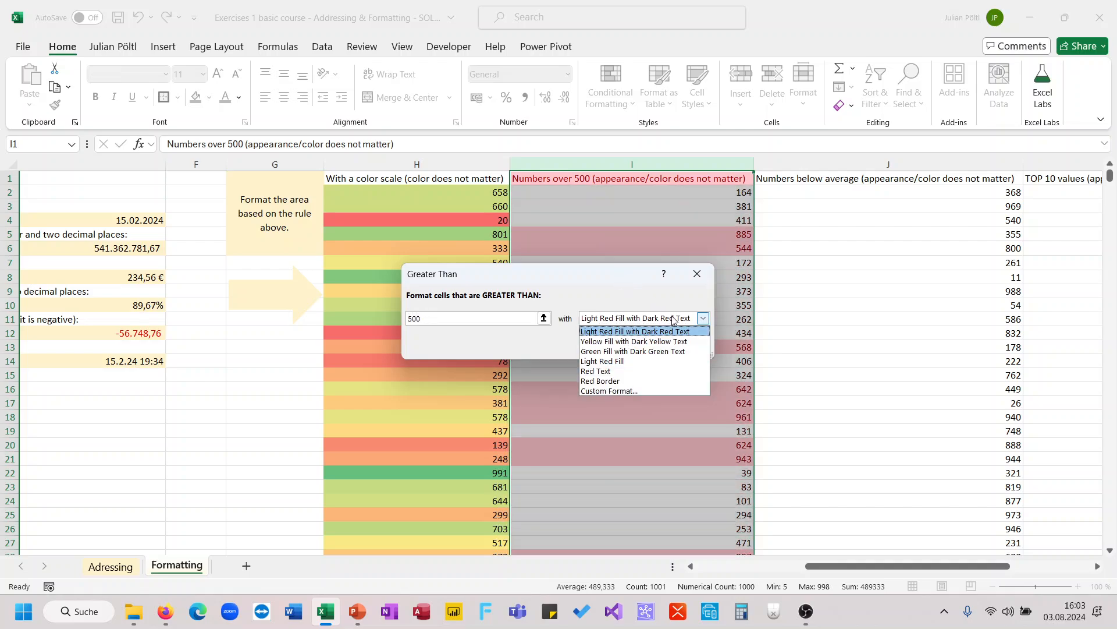
pyautogui.click(629, 342)
pyautogui.click(628, 345)
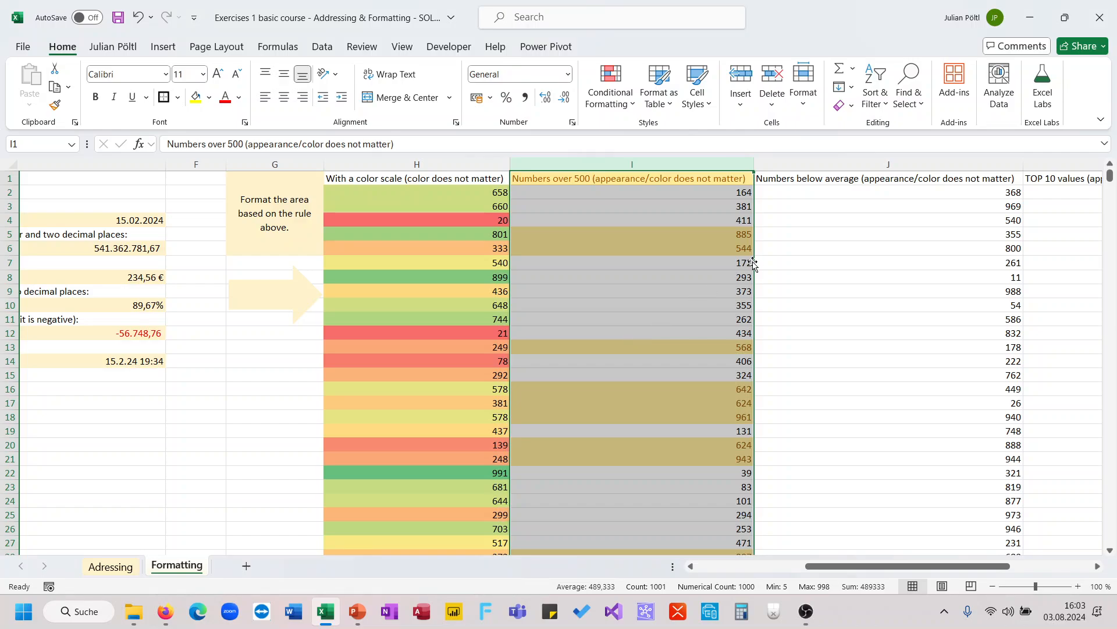
pyautogui.hscroll(3, 748, 262)
pyautogui.click(694, 166)
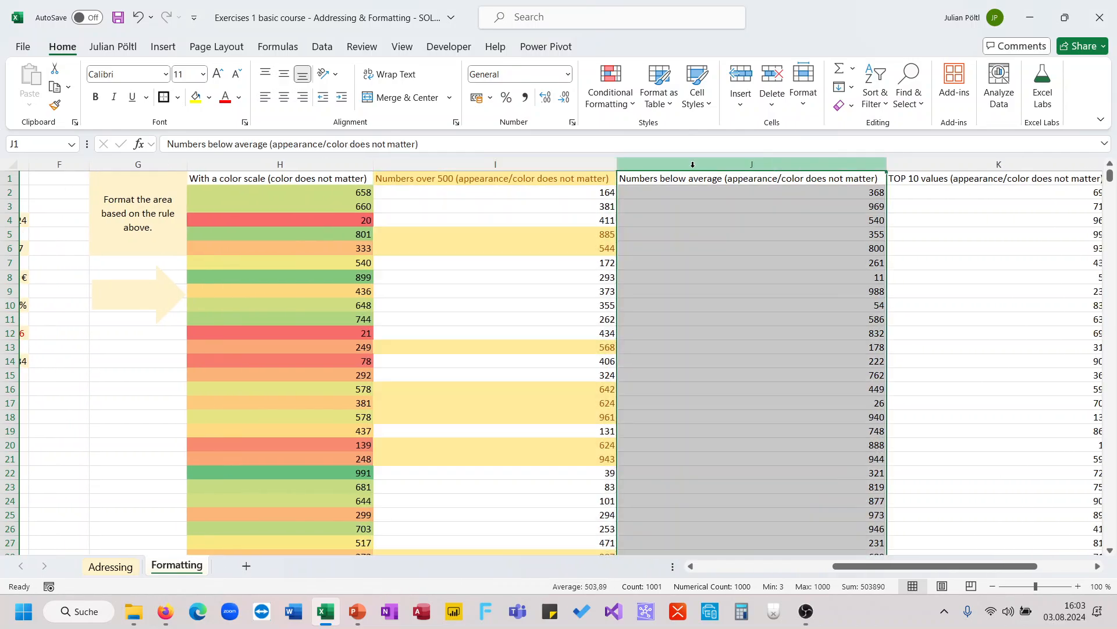
pyautogui.click(618, 103)
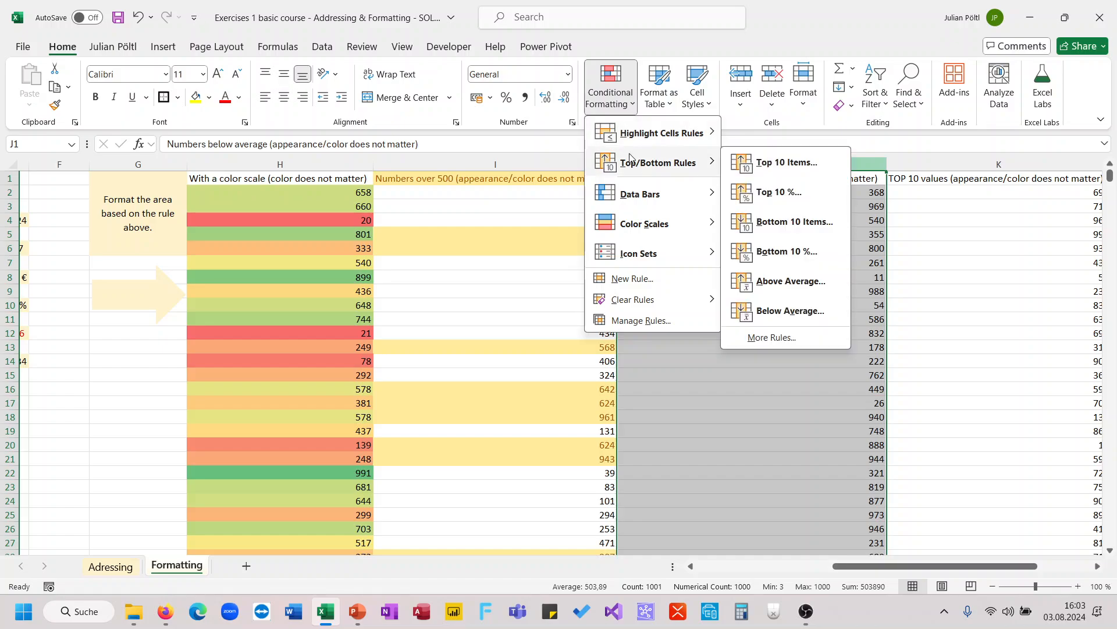
pyautogui.moveTo(632, 140)
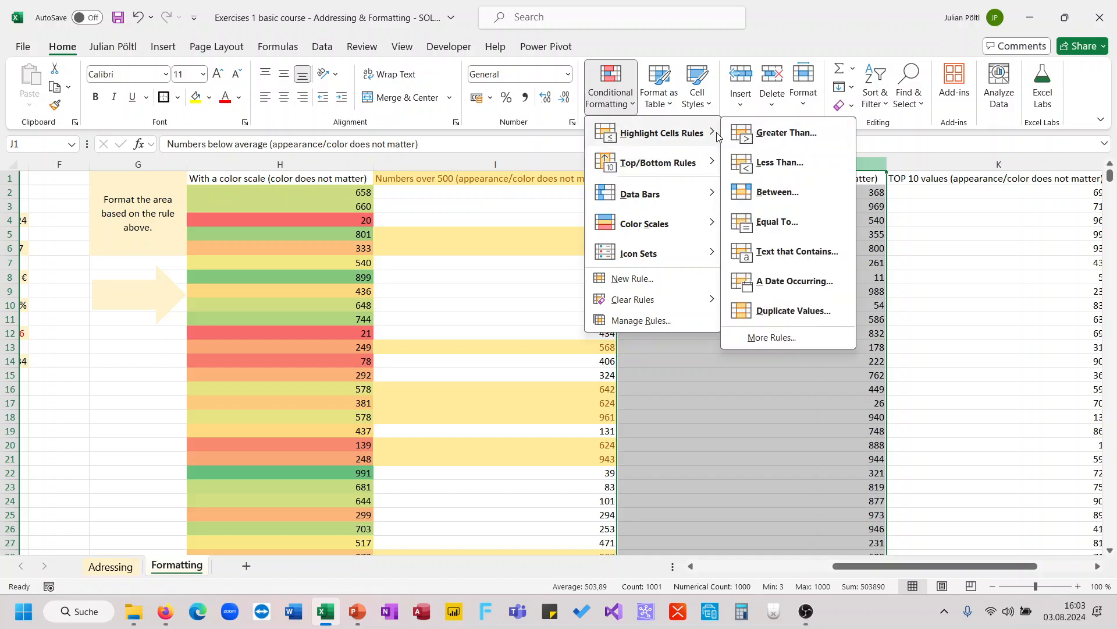
pyautogui.click(750, 138)
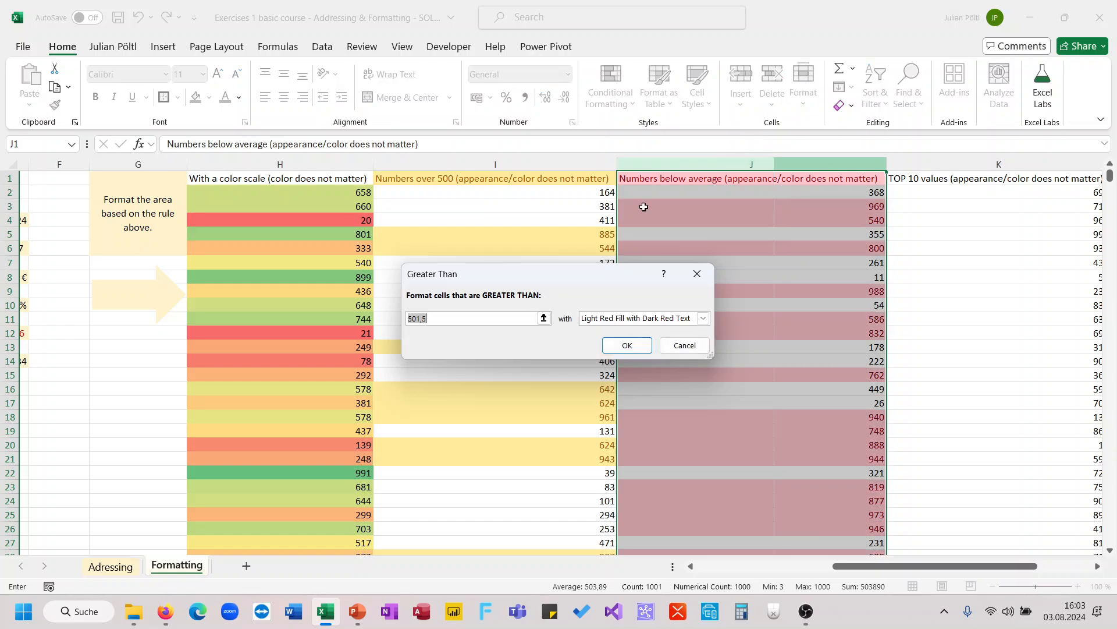
pyautogui.click(678, 344)
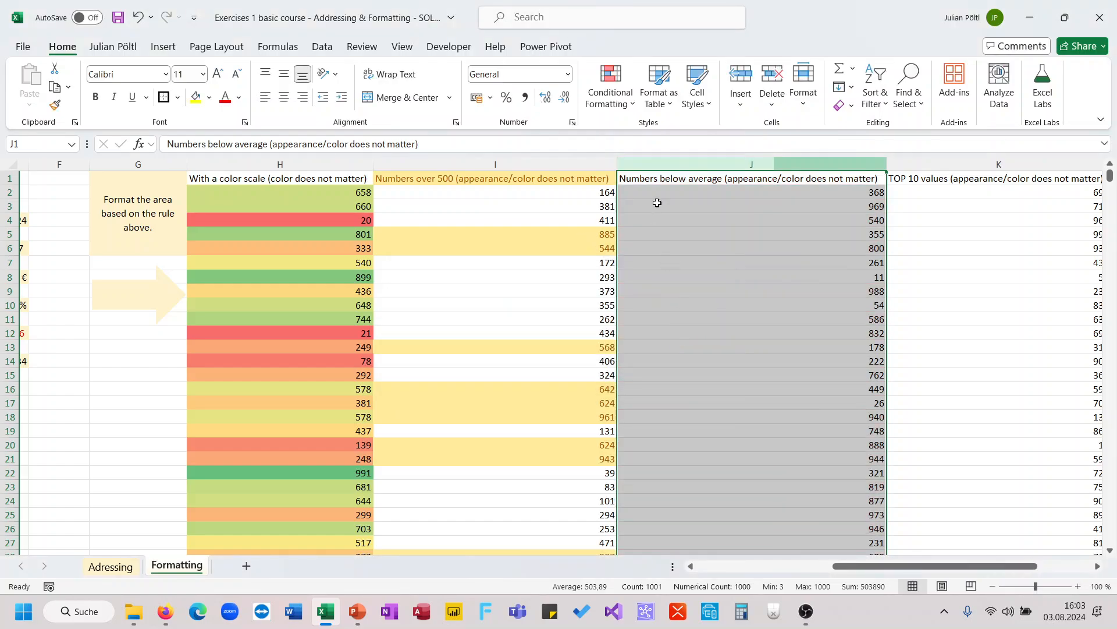
# Highlight the above-average values in column J with Light Red Fill with Dark Red Text.
pyautogui.click(621, 111)
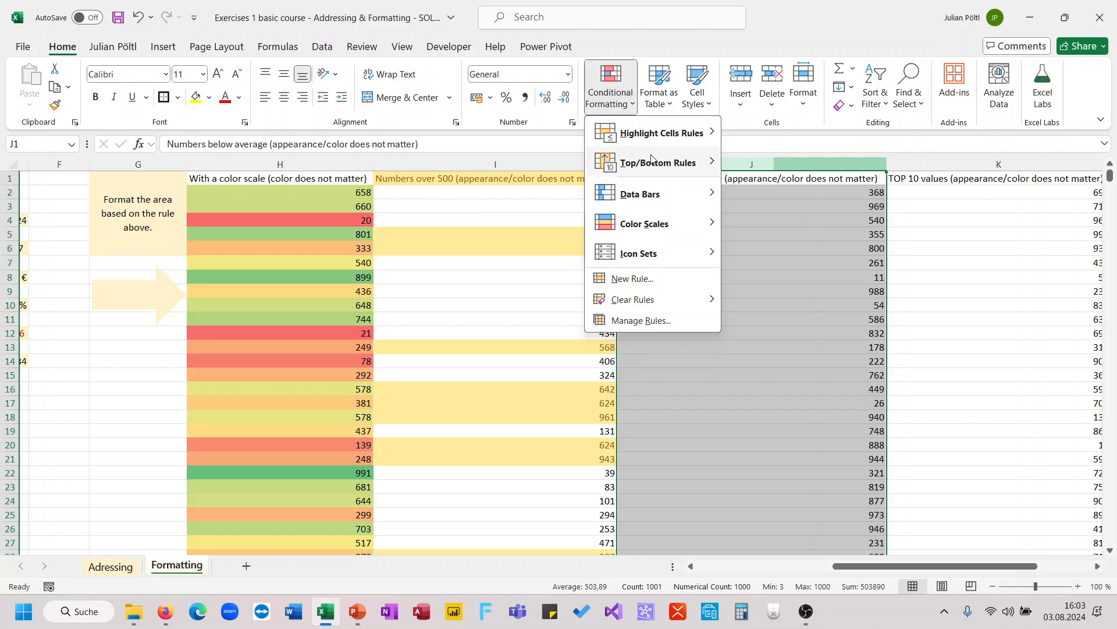
pyautogui.moveTo(652, 157)
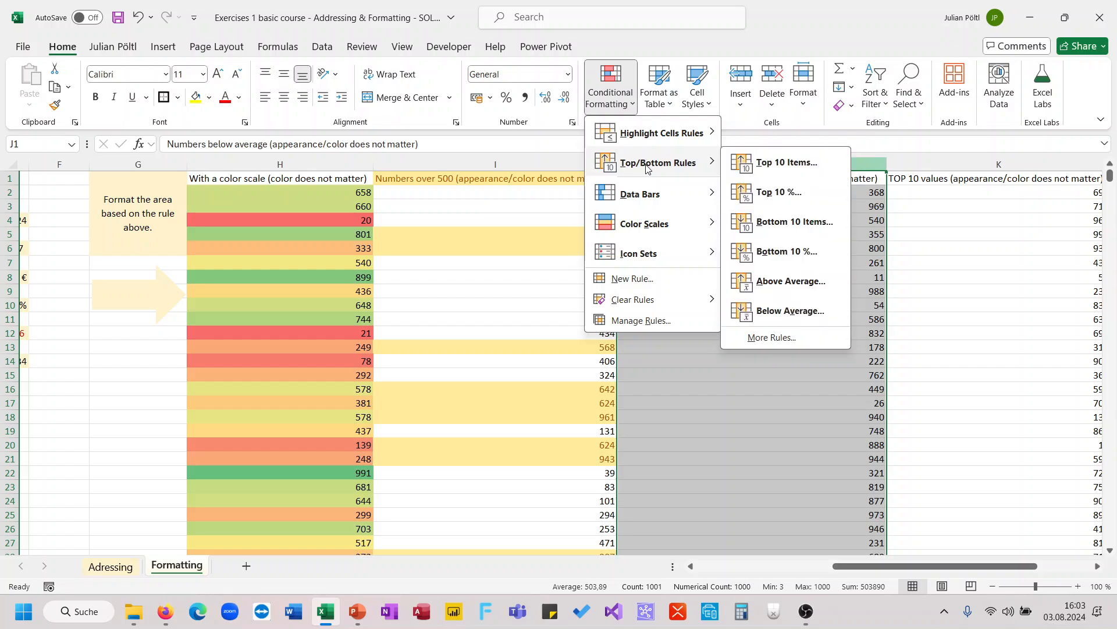
pyautogui.click(778, 280)
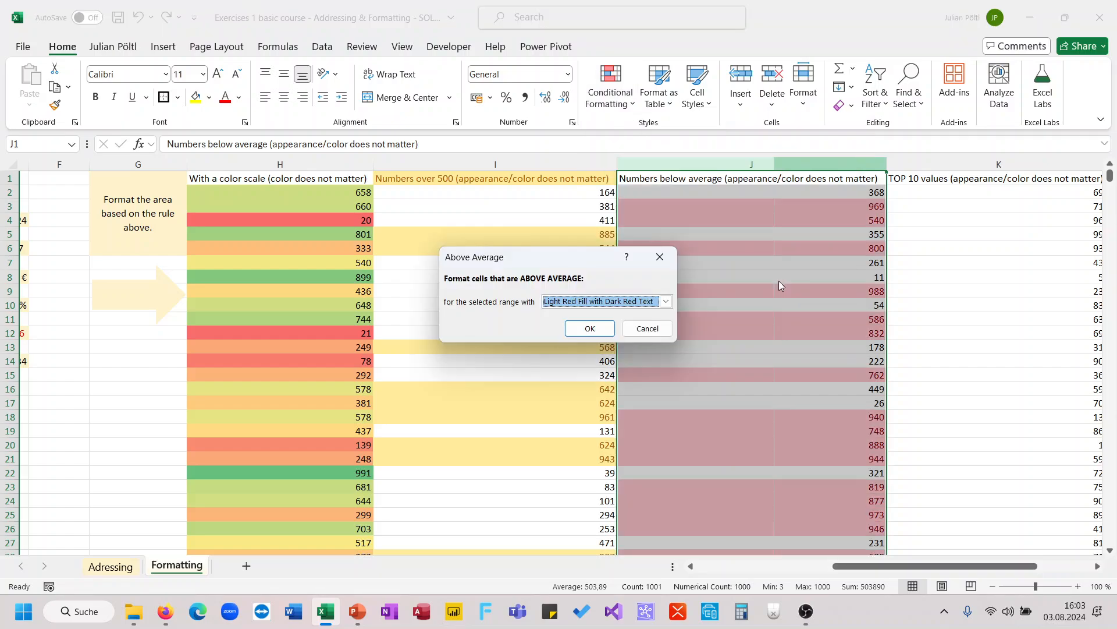
pyautogui.click(590, 328)
pyautogui.click(781, 329)
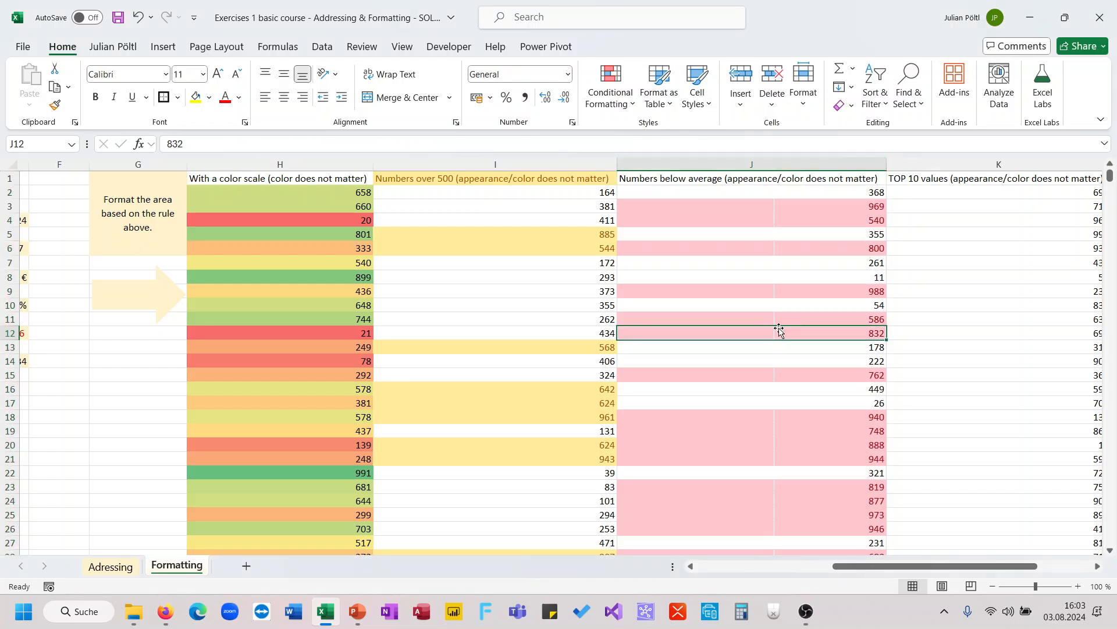
# Highlight the top 10 values in column K with Light Red Fill with Dark Red Text.
pyautogui.hscroll(3, 780, 330)
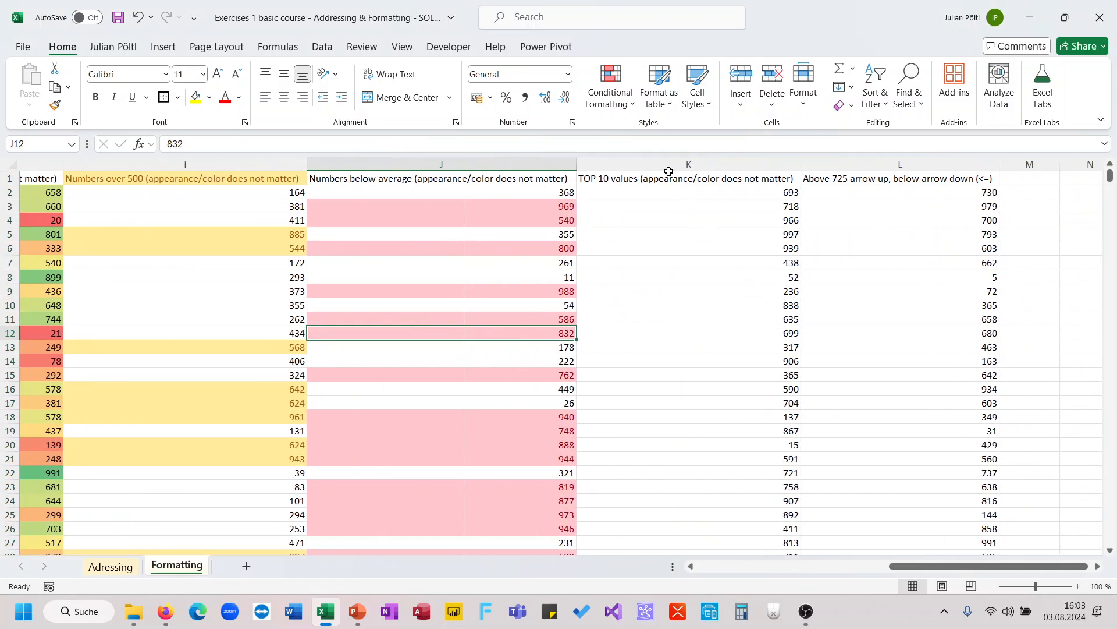
pyautogui.click(669, 165)
pyautogui.click(625, 111)
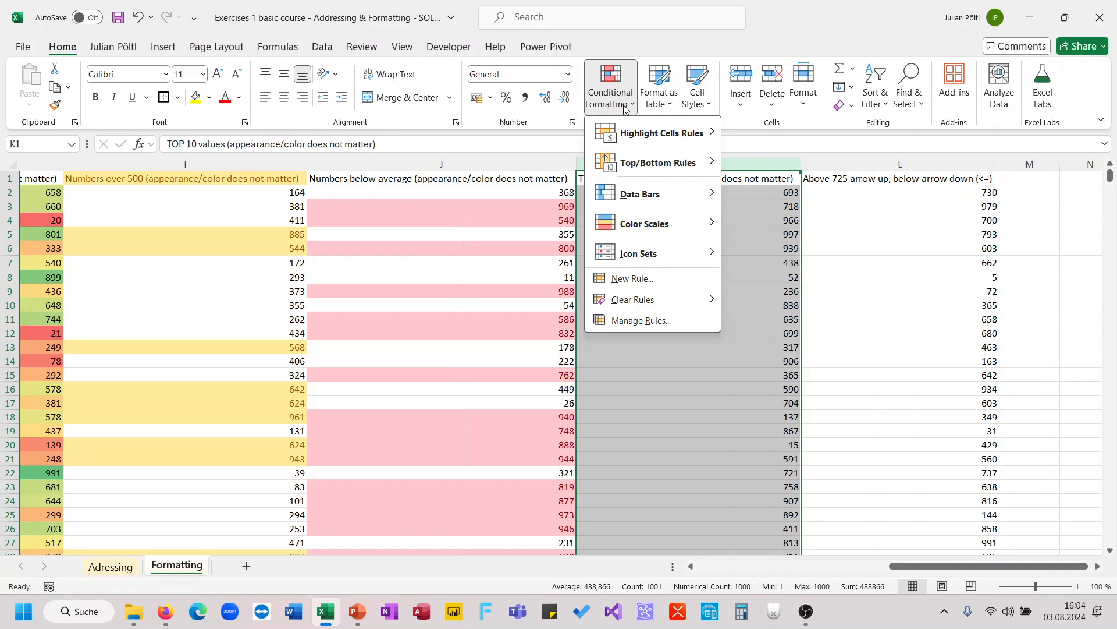
pyautogui.moveTo(658, 163)
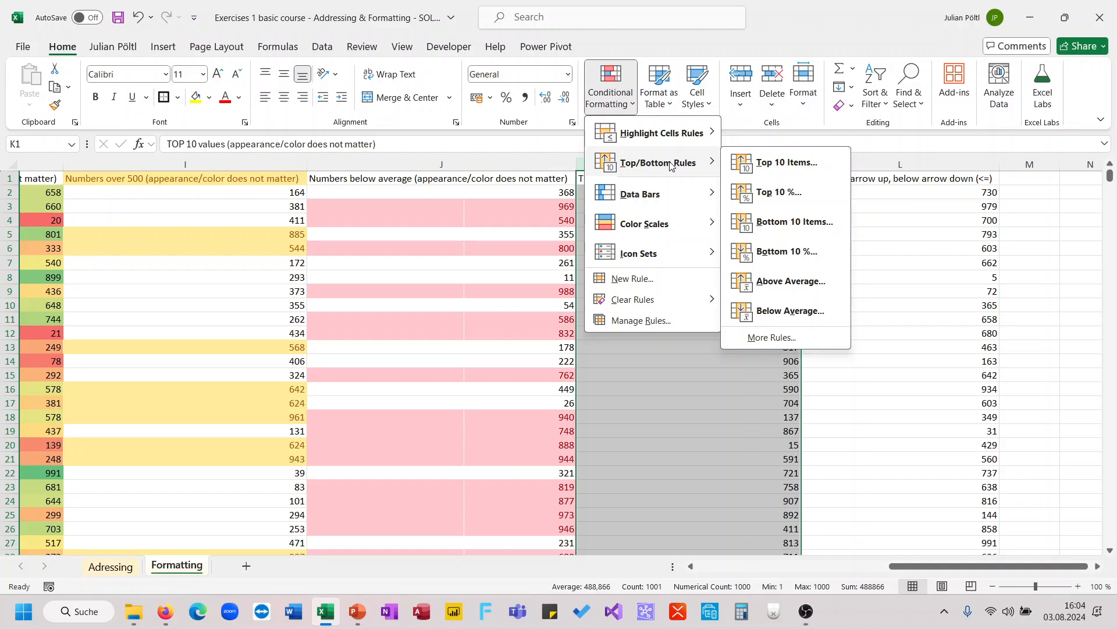
pyautogui.click(758, 163)
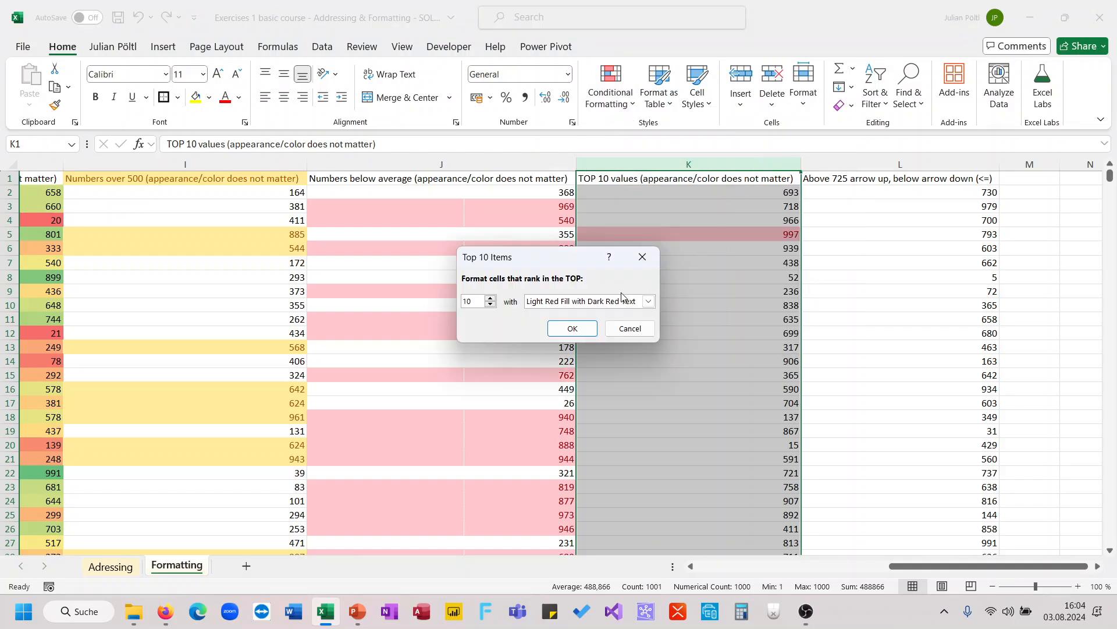
pyautogui.click(573, 328)
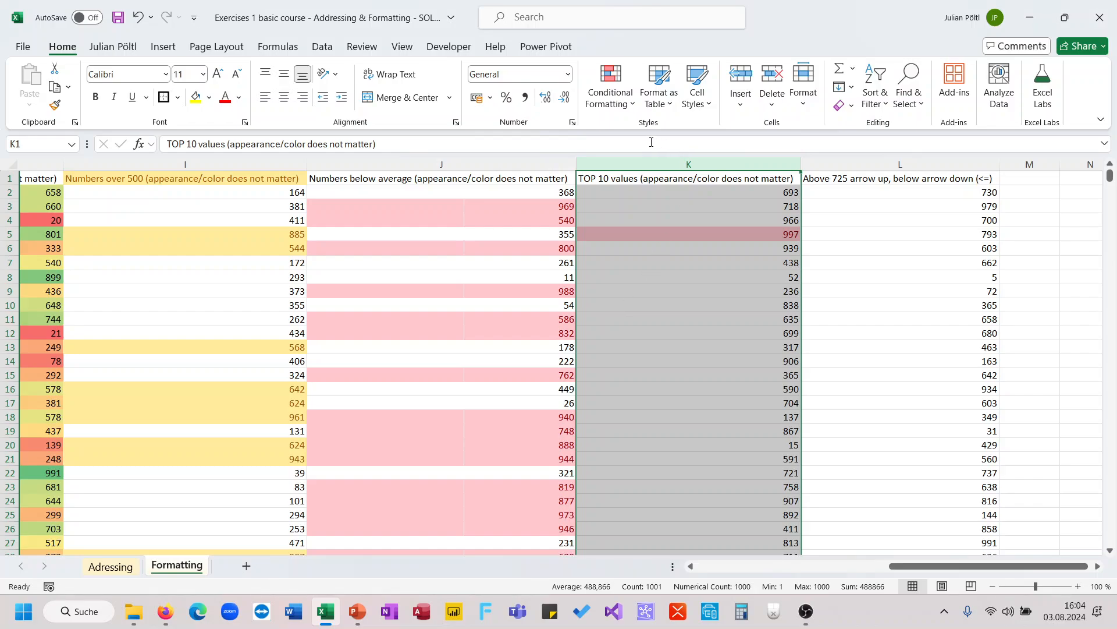
pyautogui.click(611, 96)
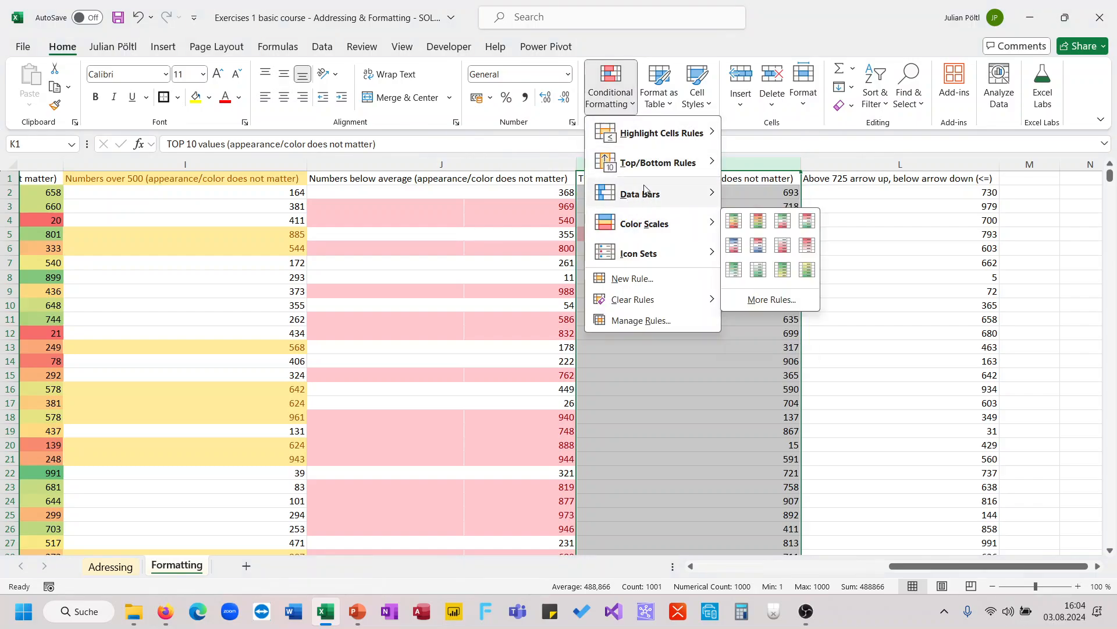
pyautogui.moveTo(657, 163)
pyautogui.click(767, 166)
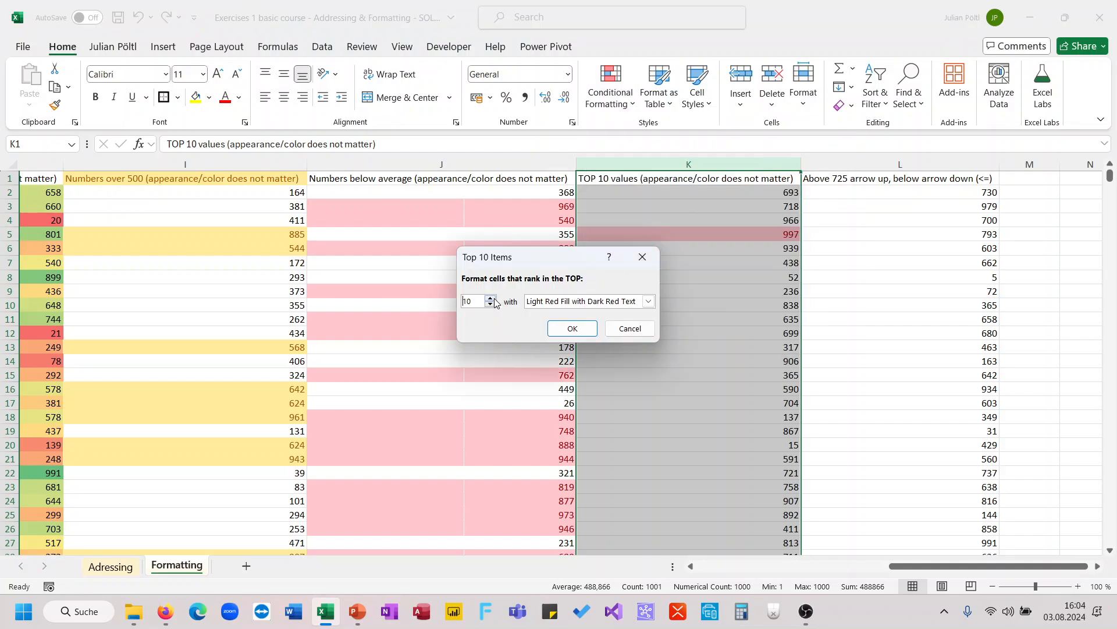
pyautogui.click(568, 328)
# Apply the directional icon set with green, yellow and red arrows to column L.
pyautogui.hscroll(2, 857, 243)
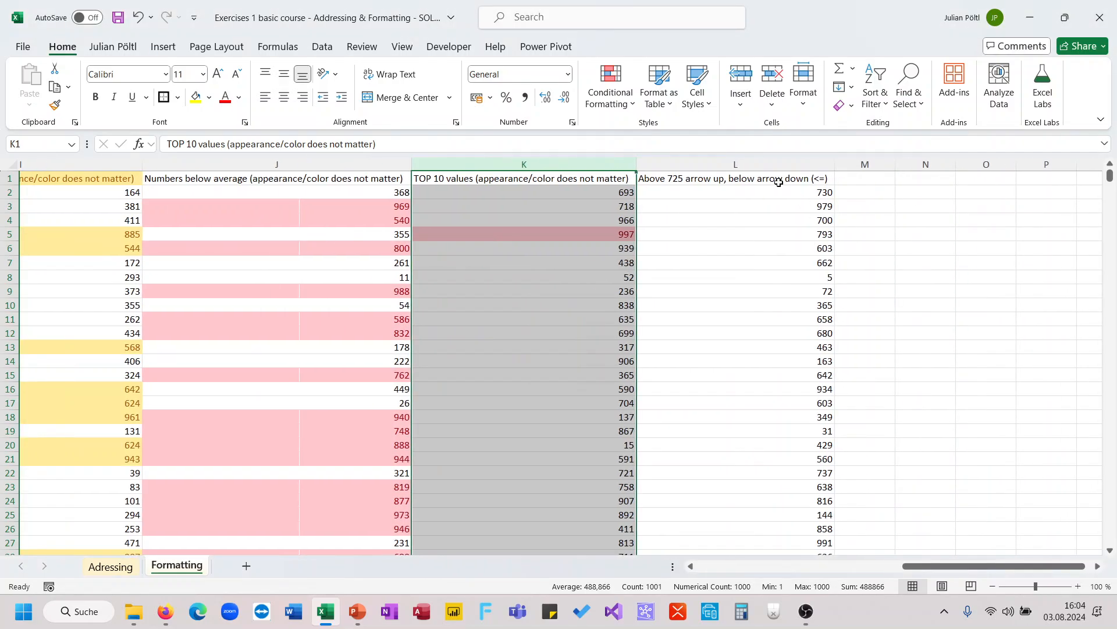
pyautogui.click(770, 165)
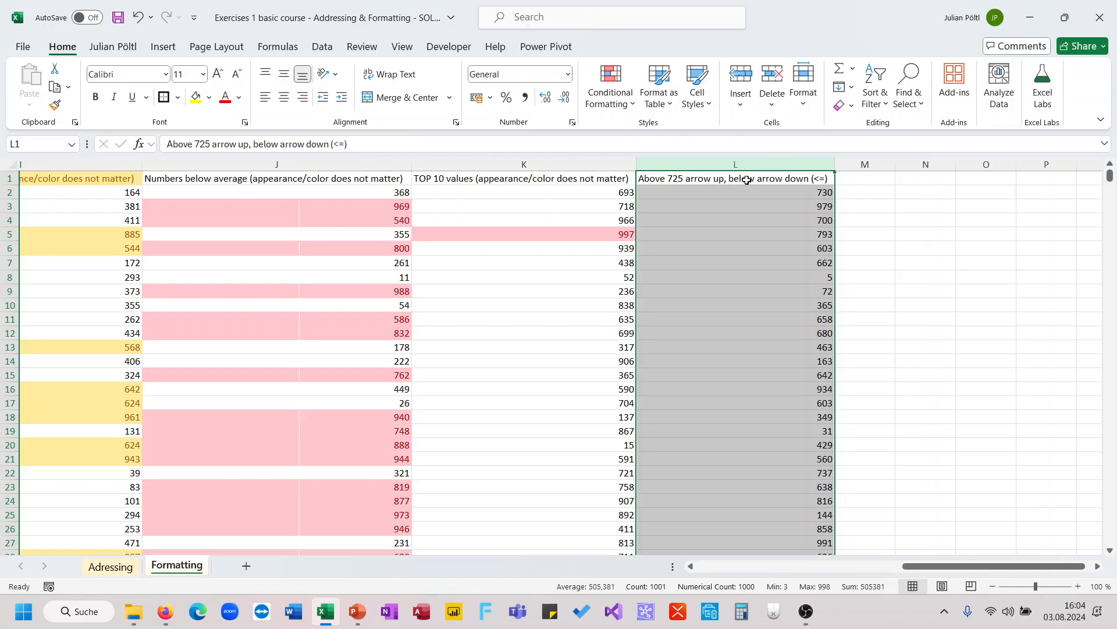
pyautogui.click(614, 96)
pyautogui.moveTo(636, 138)
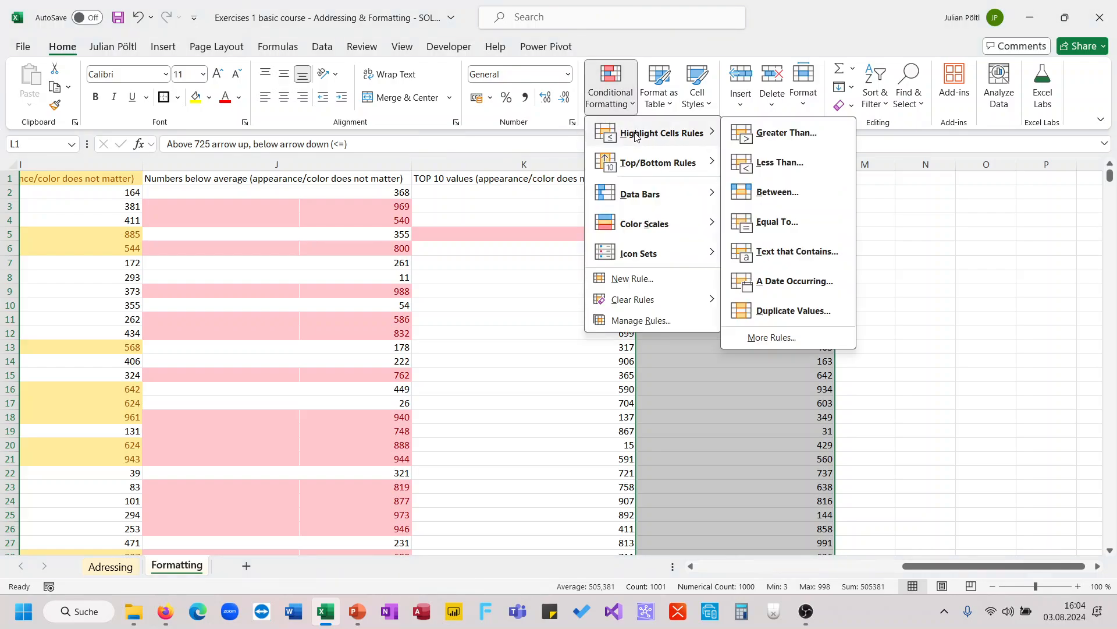
pyautogui.moveTo(653, 252)
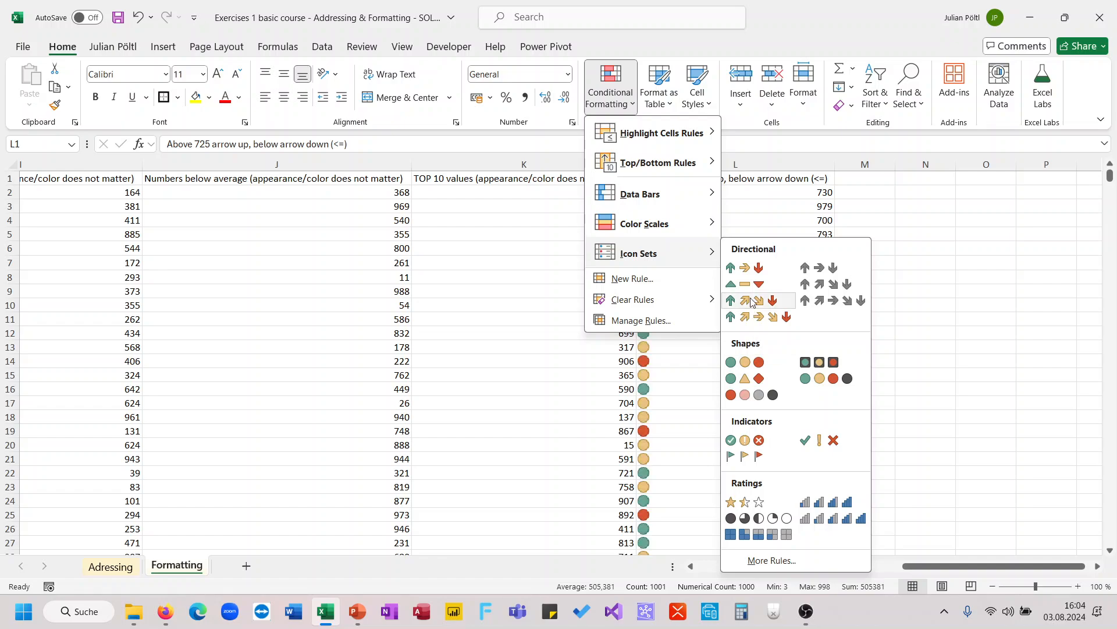
pyautogui.click(747, 271)
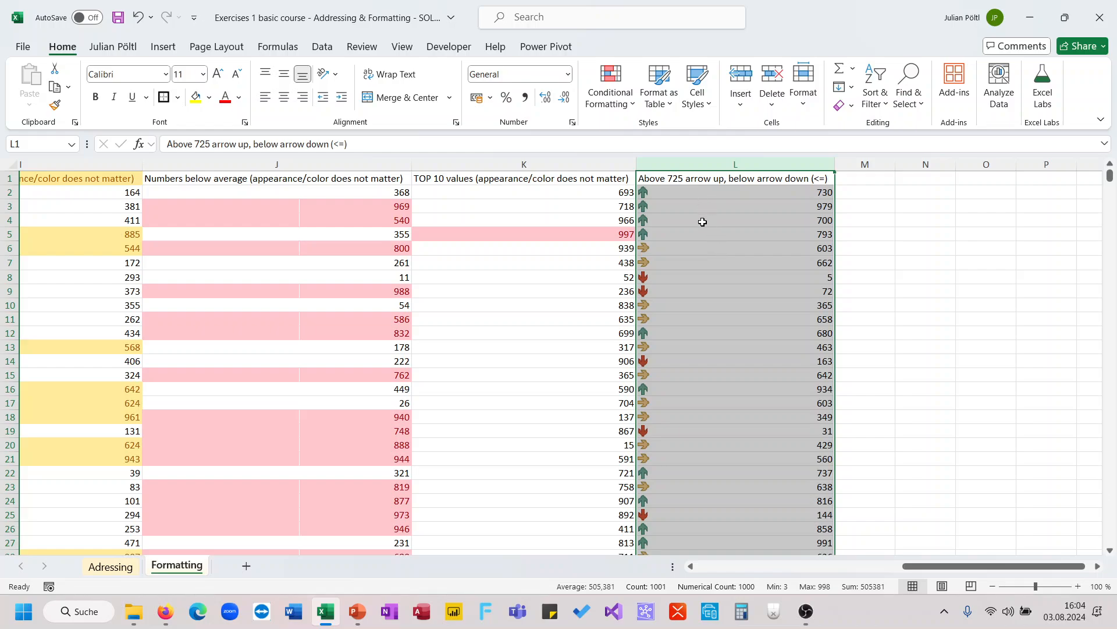
# Edit column L's icon set rule so the green up arrow applies when the value is > 725.
pyautogui.click(611, 96)
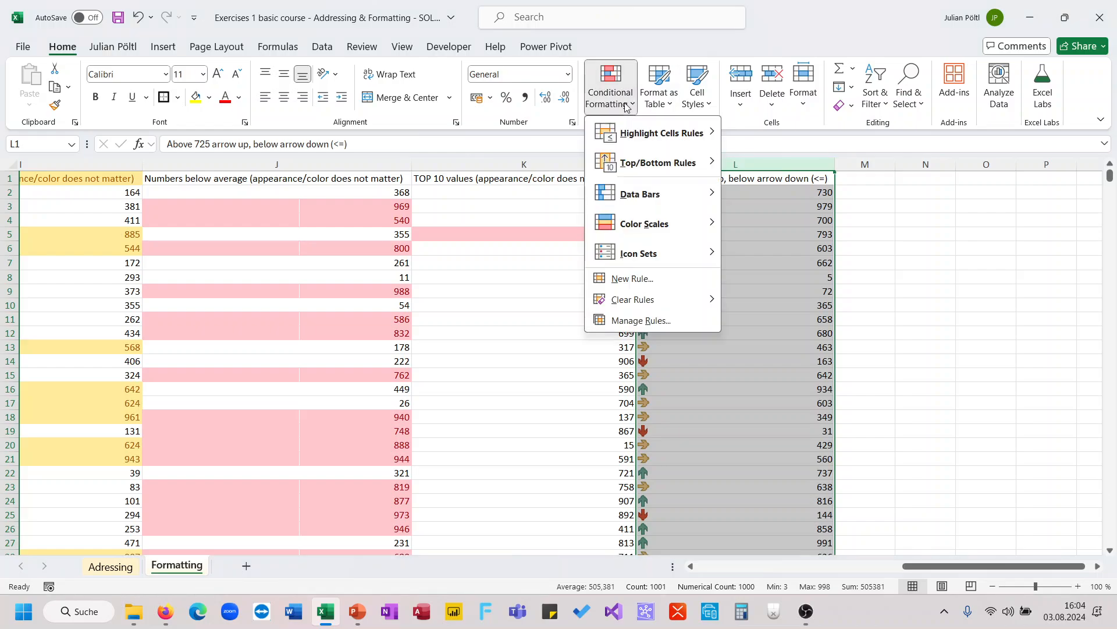
pyautogui.click(640, 320)
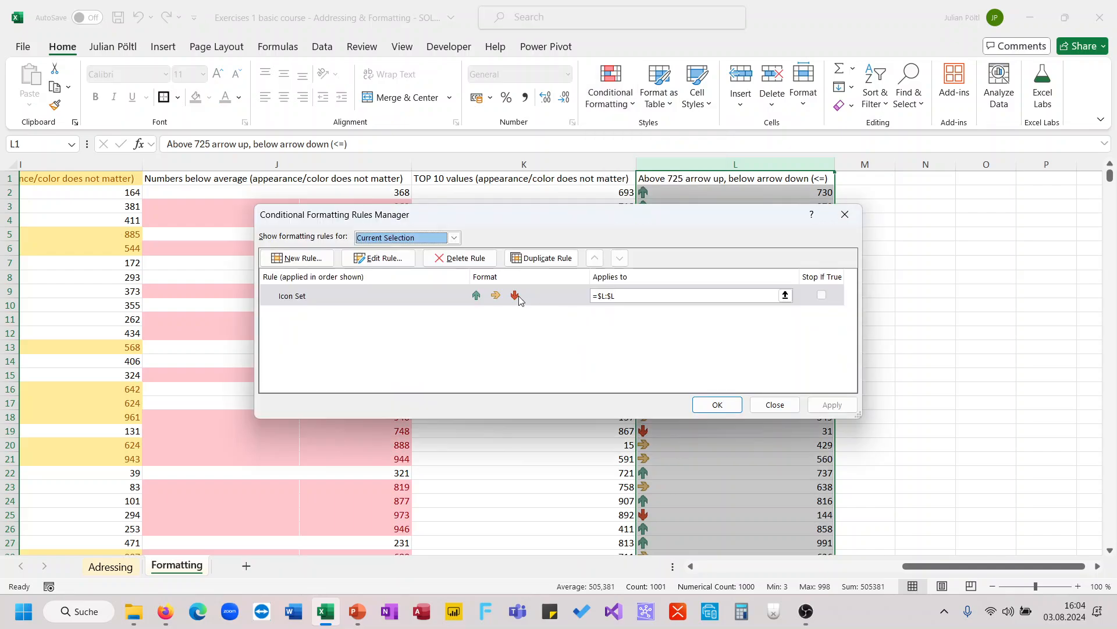
pyautogui.click(510, 296)
pyautogui.doubleClick(510, 295)
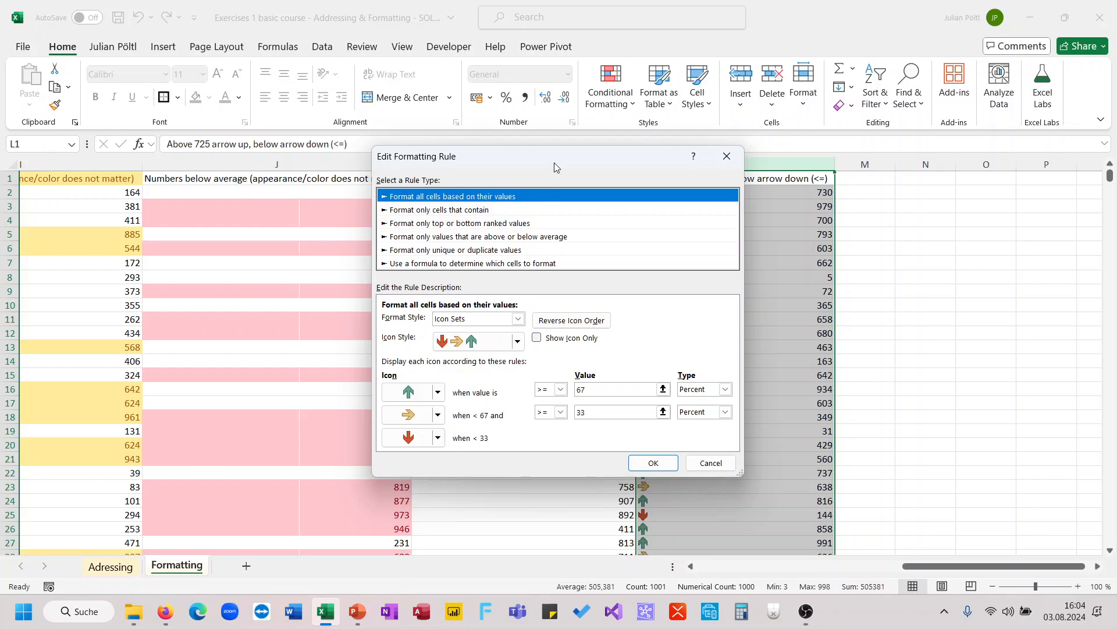
pyautogui.moveTo(555, 161); pyautogui.dragTo(411, 133)
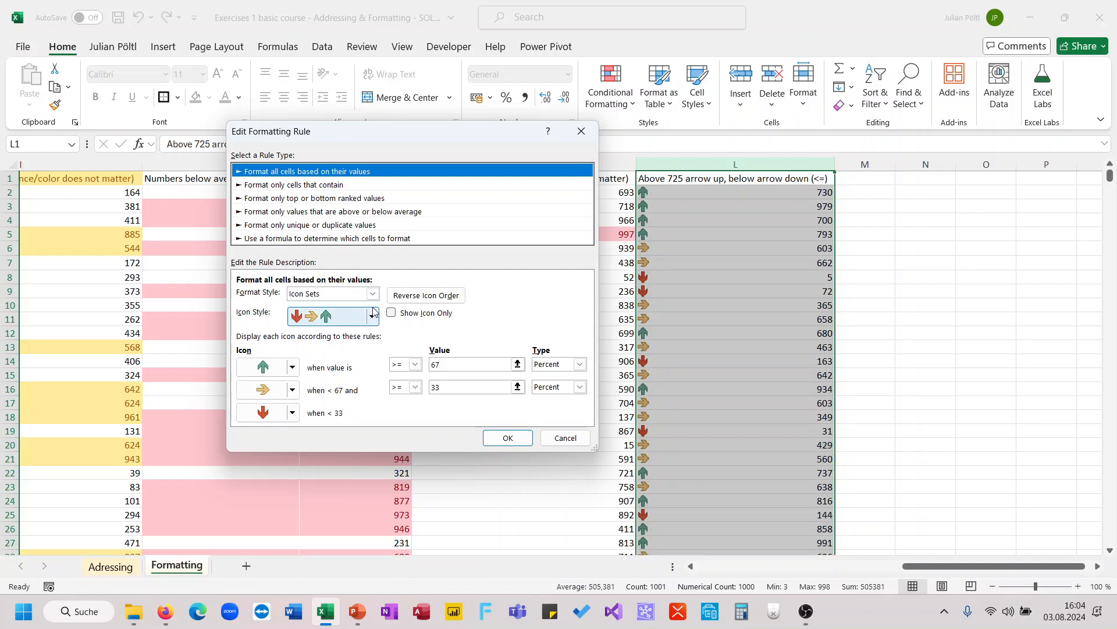
pyautogui.click(414, 364)
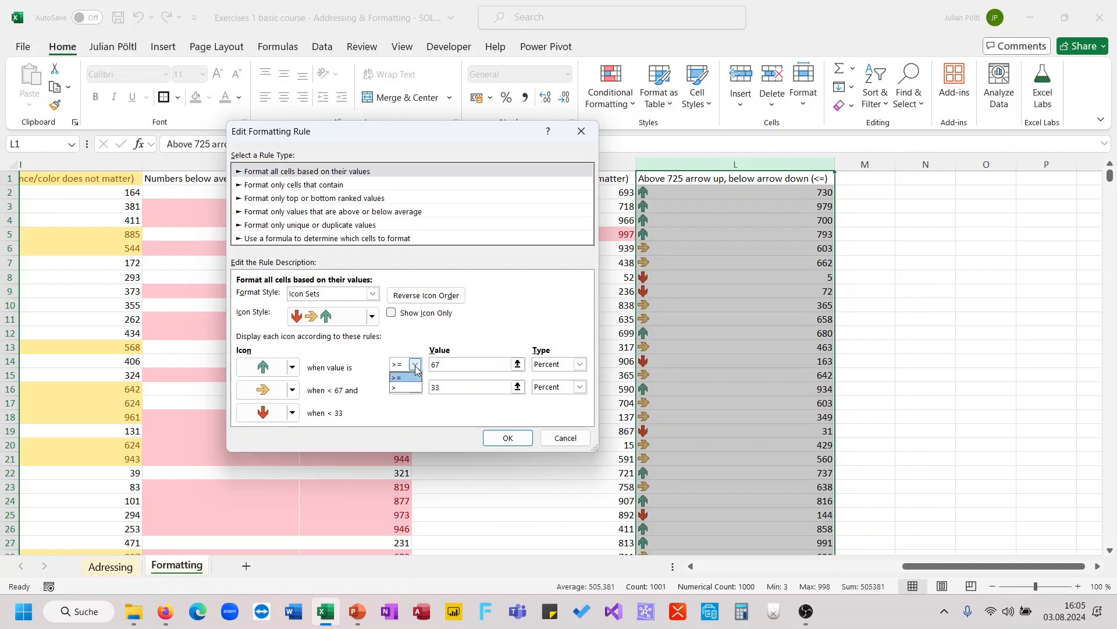
pyautogui.click(408, 387)
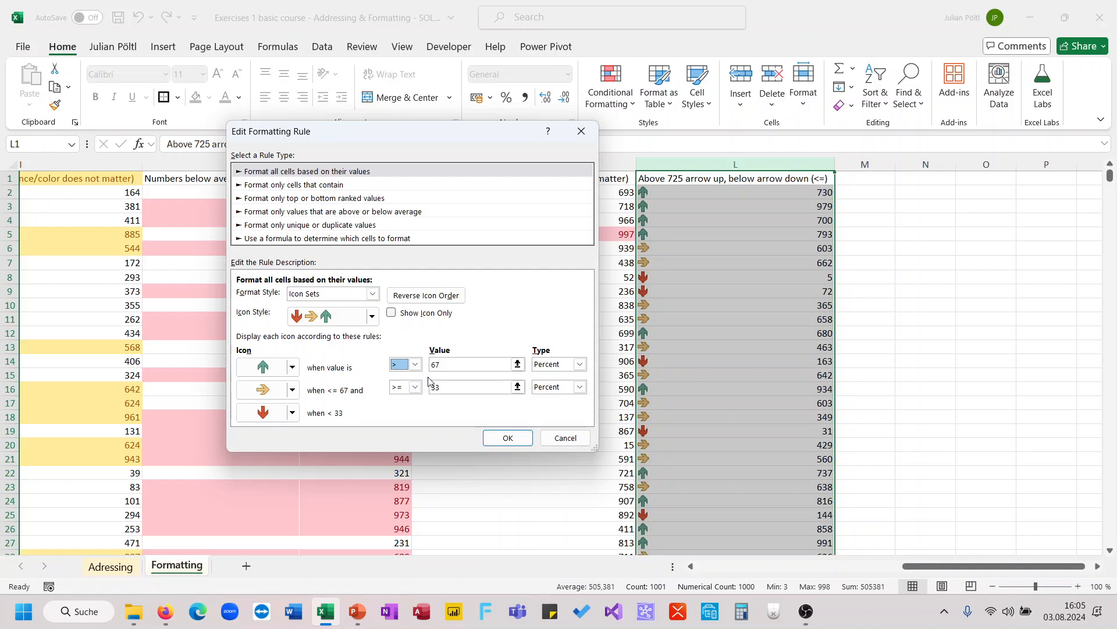
pyautogui.click(441, 366)
pyautogui.press('BackSpace')
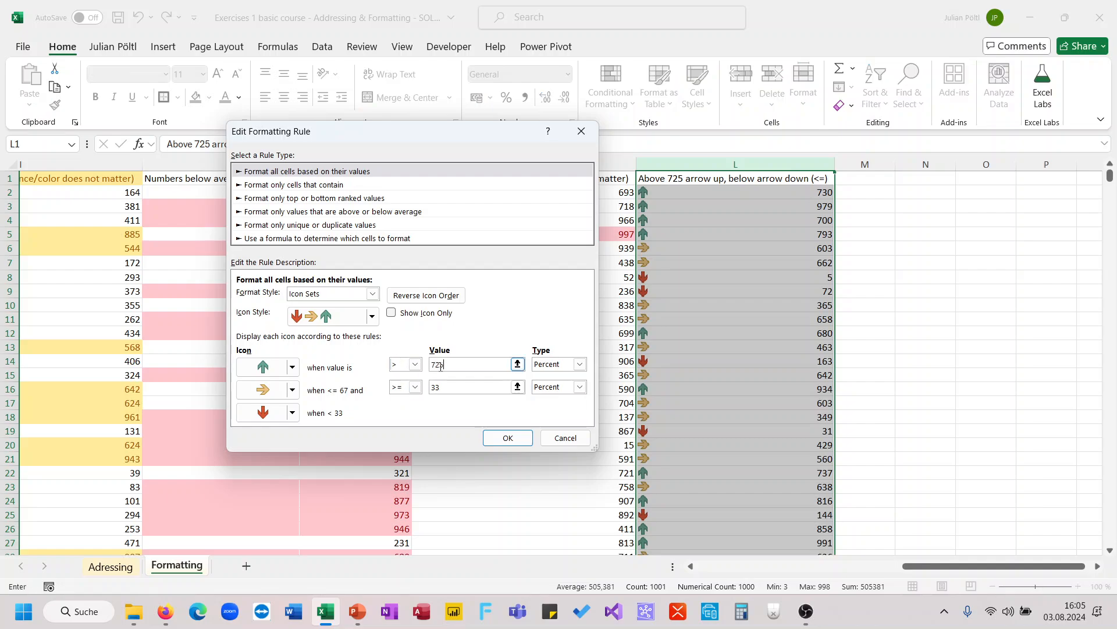
pyautogui.write('725')
# Set the yellow arrow's condition in the icon set rule to > 725.
pyautogui.click(415, 387)
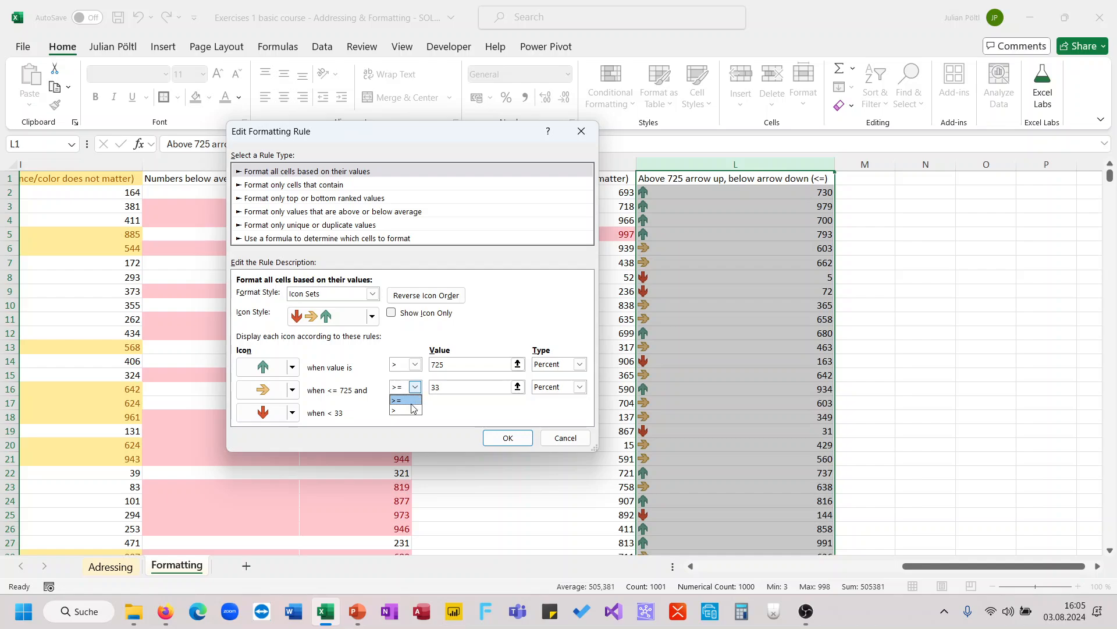
pyautogui.click(408, 411)
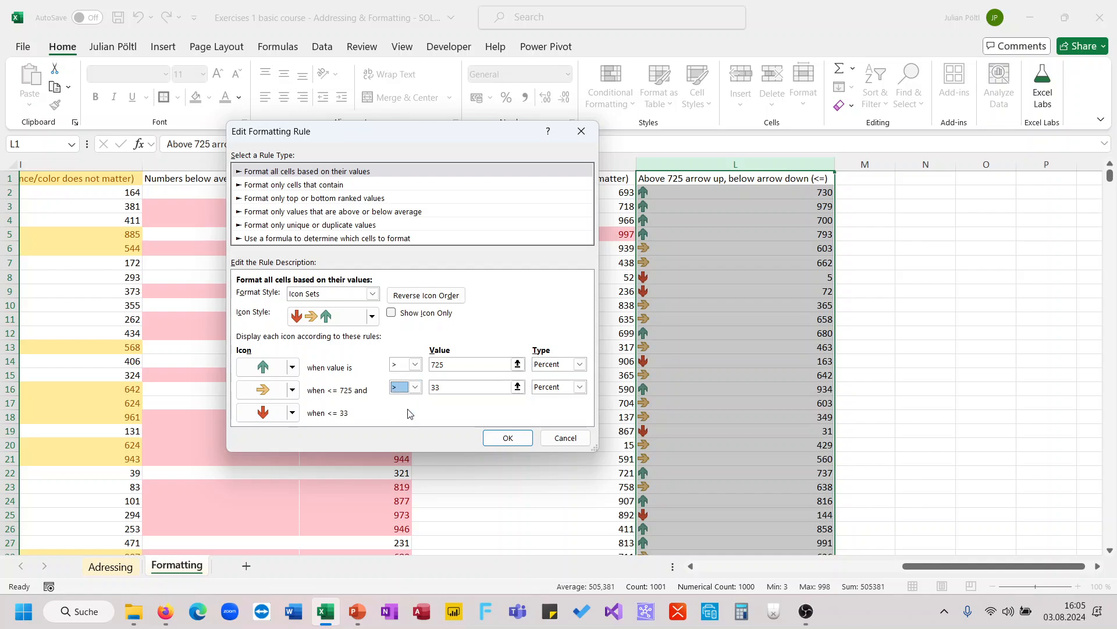
pyautogui.press('Tab')
pyautogui.write('3')
pyautogui.click(487, 437)
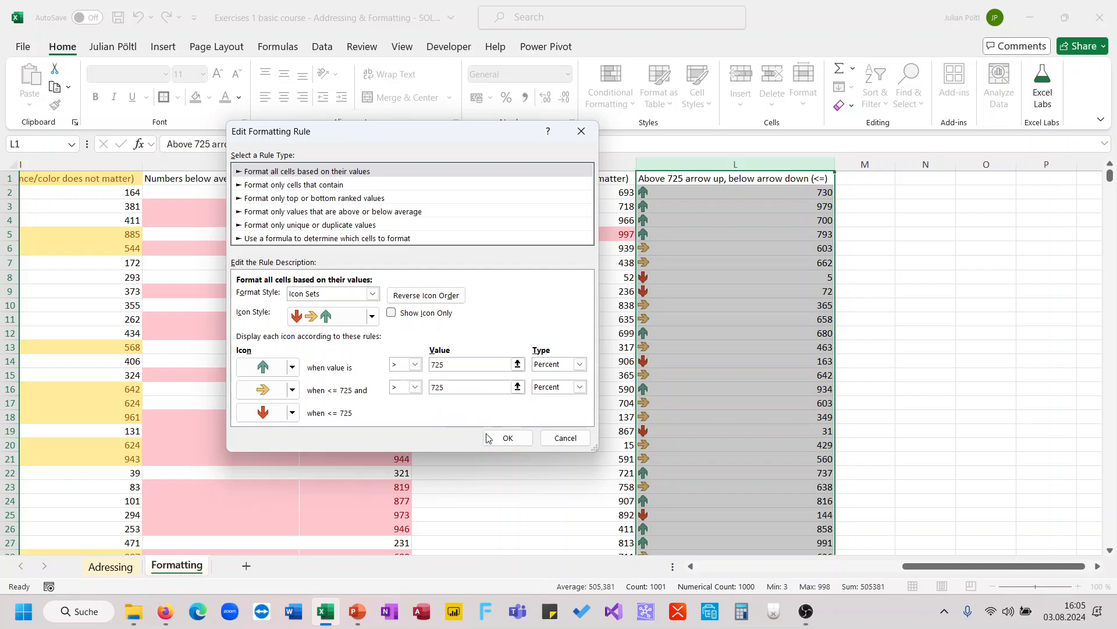
# Change the type of both icon thresholds to Number.
pyautogui.click(558, 345)
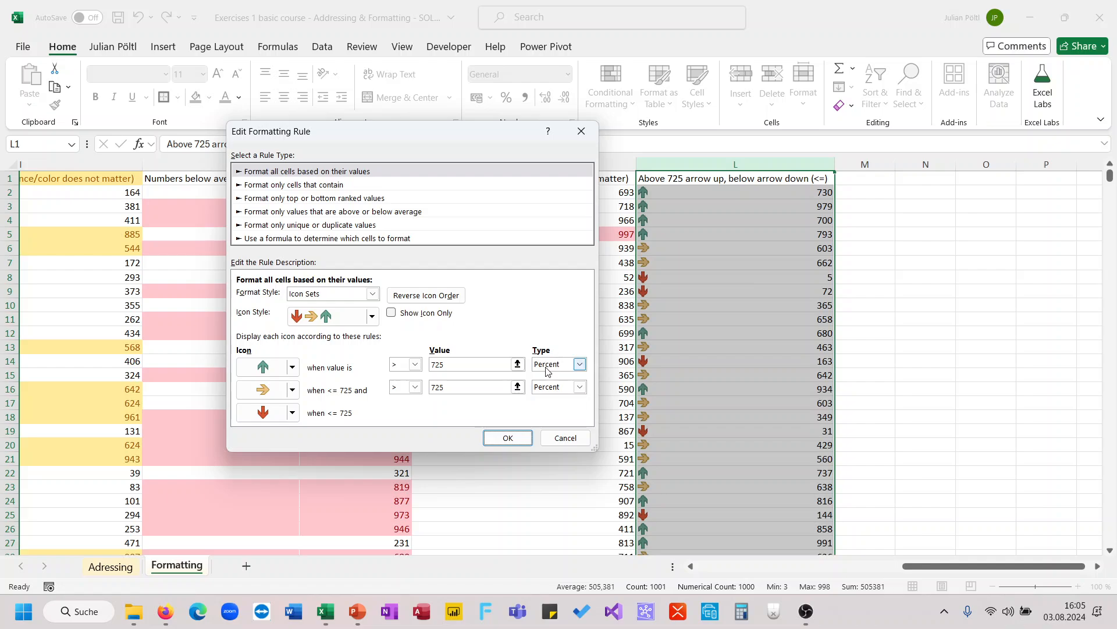
pyautogui.click(580, 364)
pyautogui.click(550, 377)
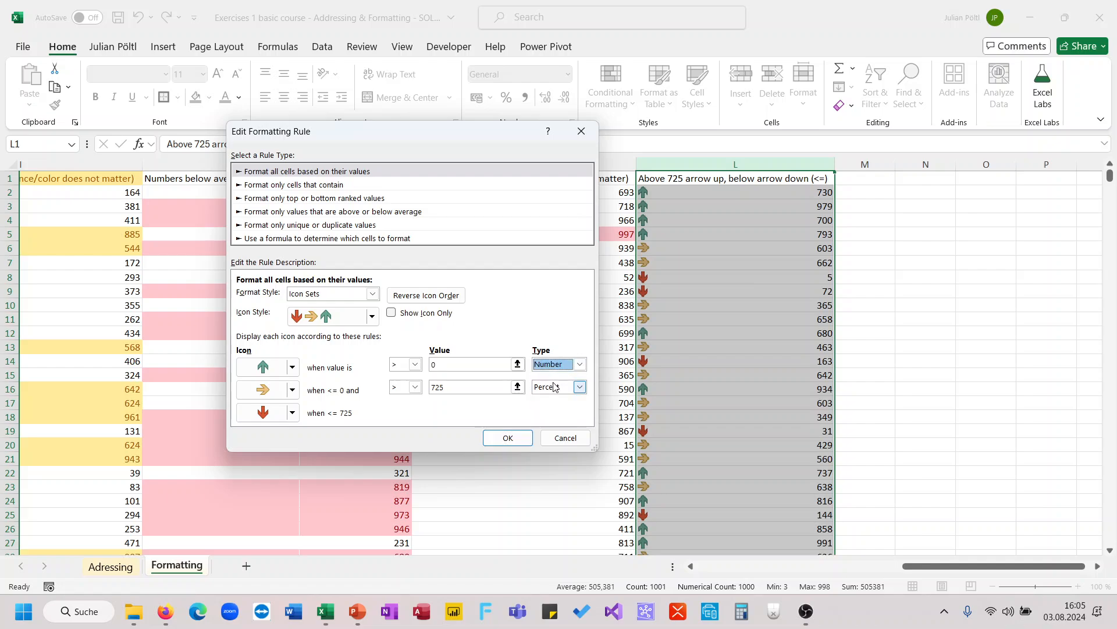
pyautogui.click(556, 387)
pyautogui.click(550, 400)
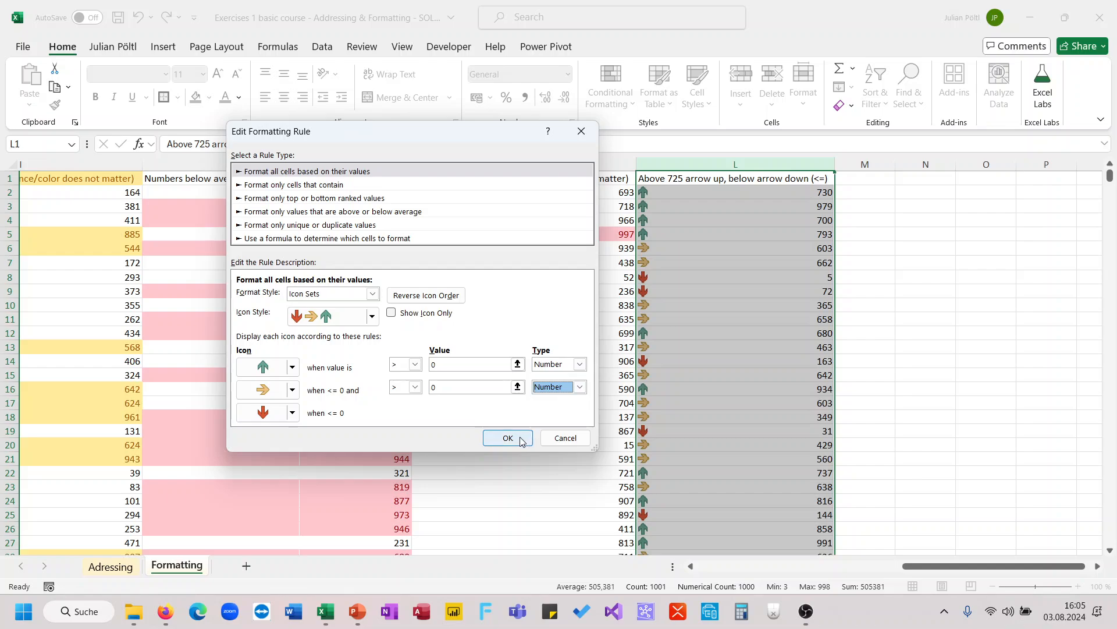
# Enter 725 as the value for both icon thresholds and apply the edited rule to column L.
pyautogui.click(458, 363)
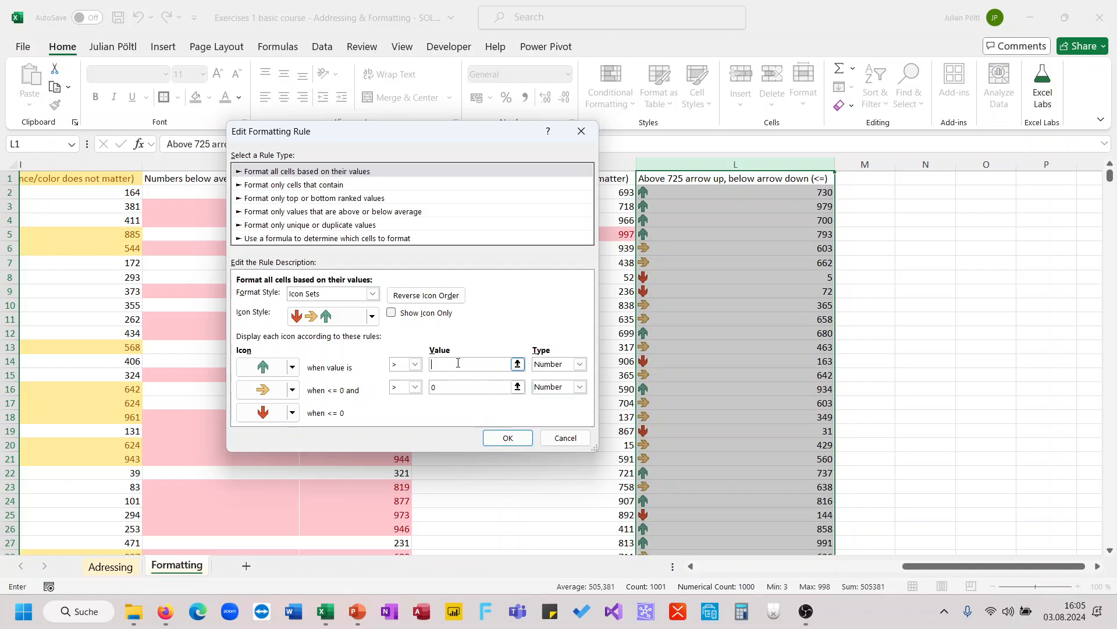
pyautogui.click(461, 387)
pyautogui.click(500, 438)
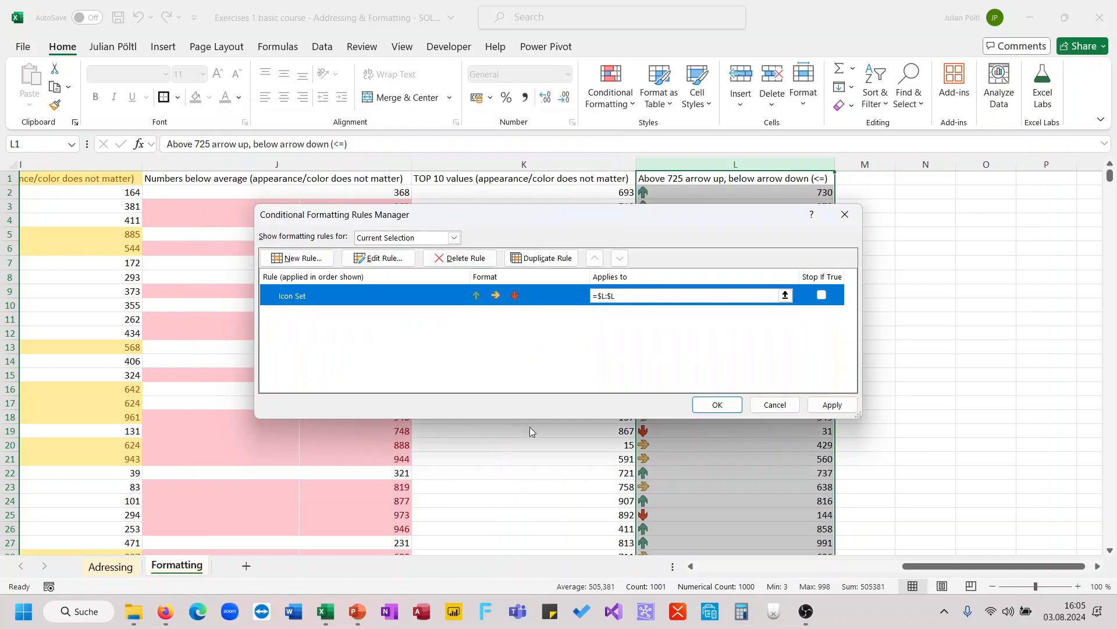
pyautogui.doubleClick(527, 297)
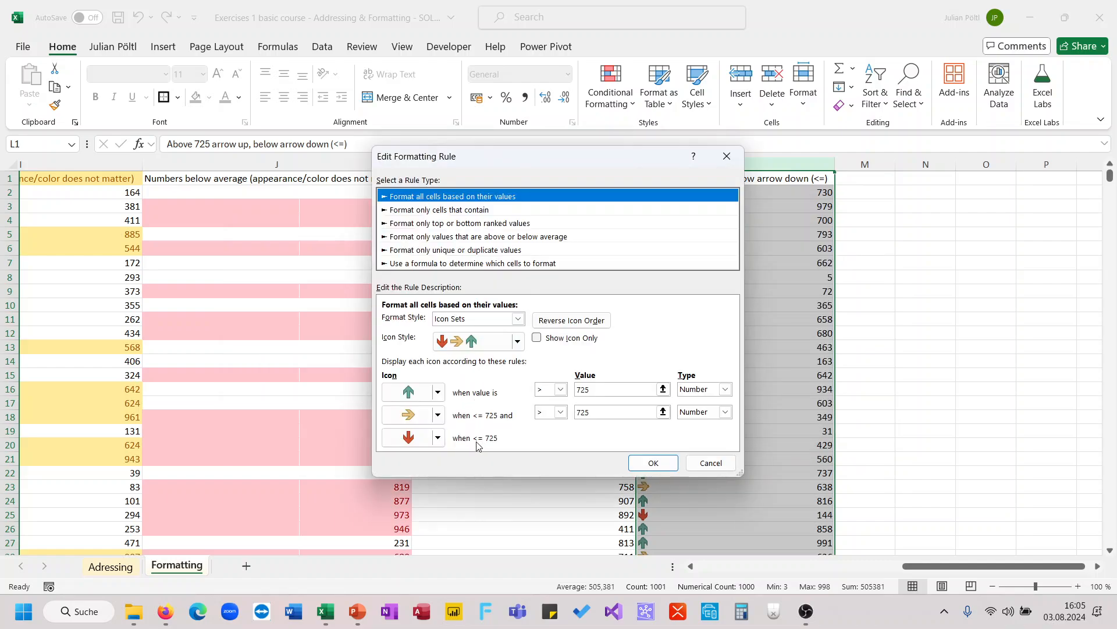
pyautogui.click(653, 464)
pyautogui.click(706, 408)
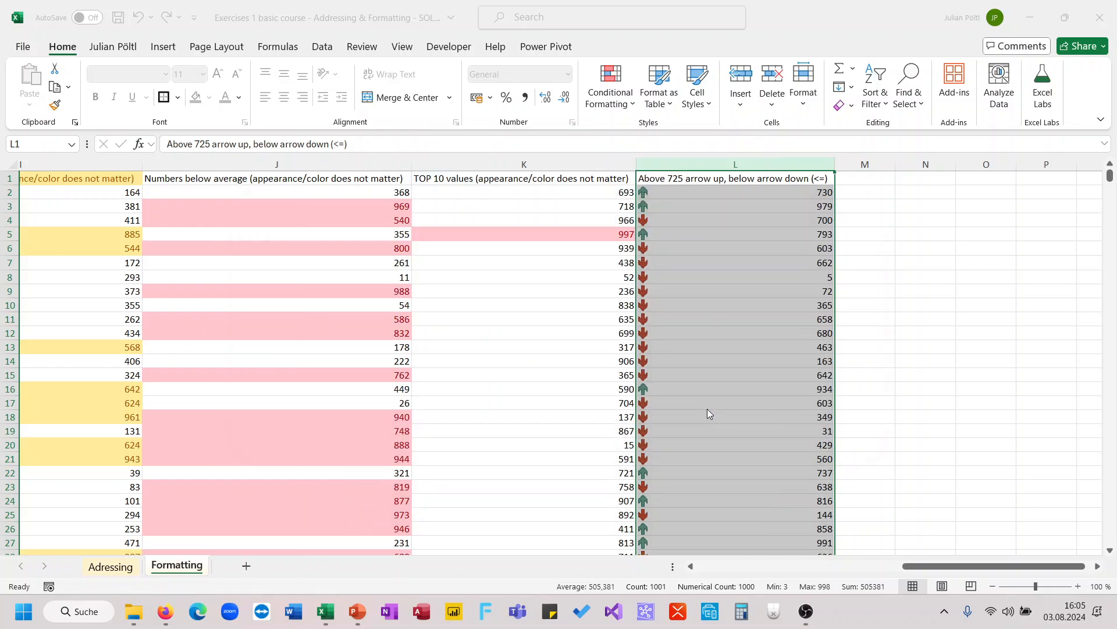
# Test the arrow rule by entering 780 in cell L12, and undo that entry.
pyautogui.scroll(-4, 719, 331)
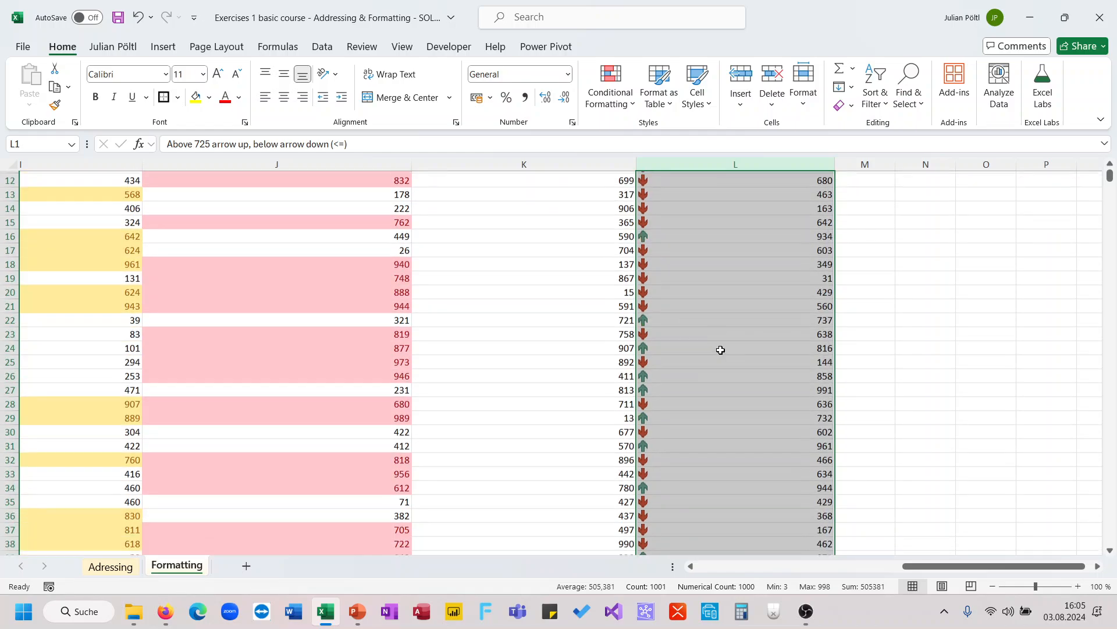
pyautogui.scroll(3, 718, 331)
pyautogui.click(749, 304)
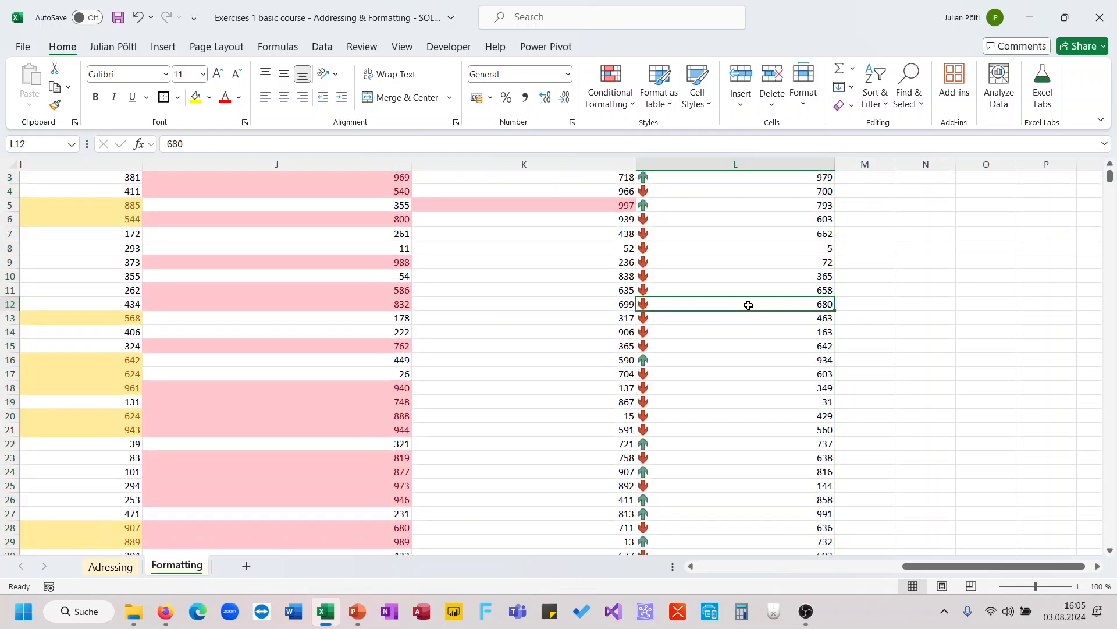
pyautogui.write('780')
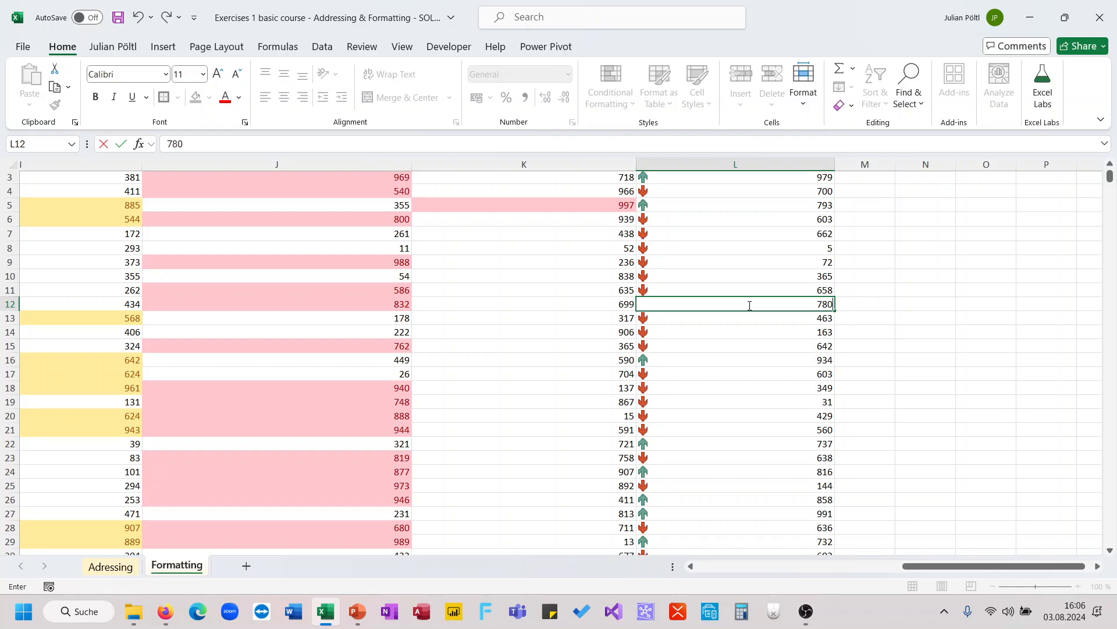
pyautogui.press('Return')
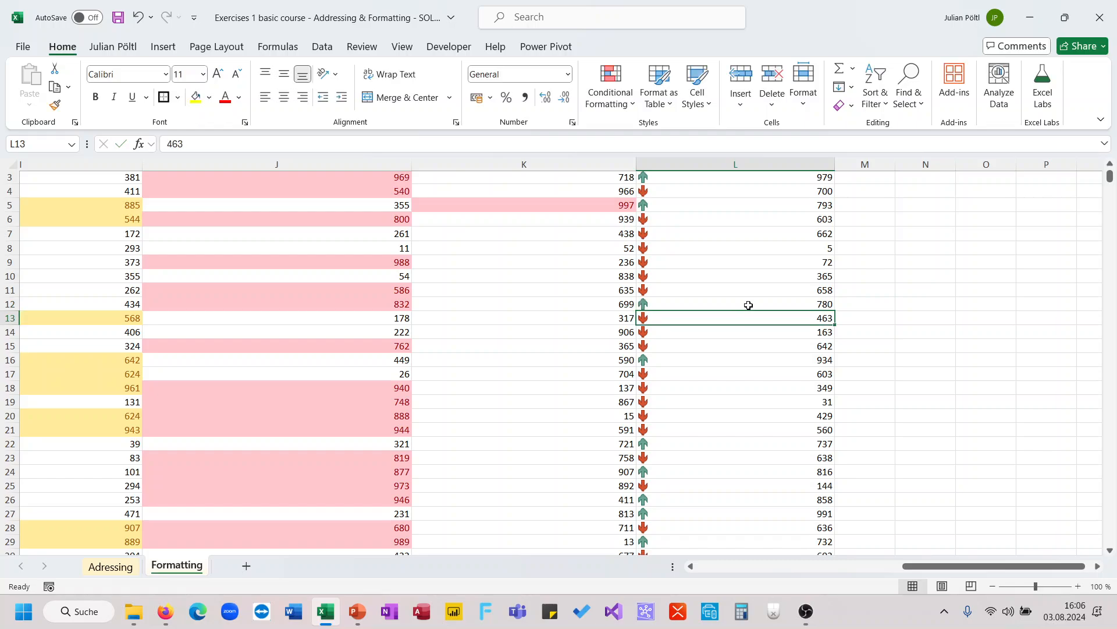
pyautogui.hotkey('ctrl', 'z')
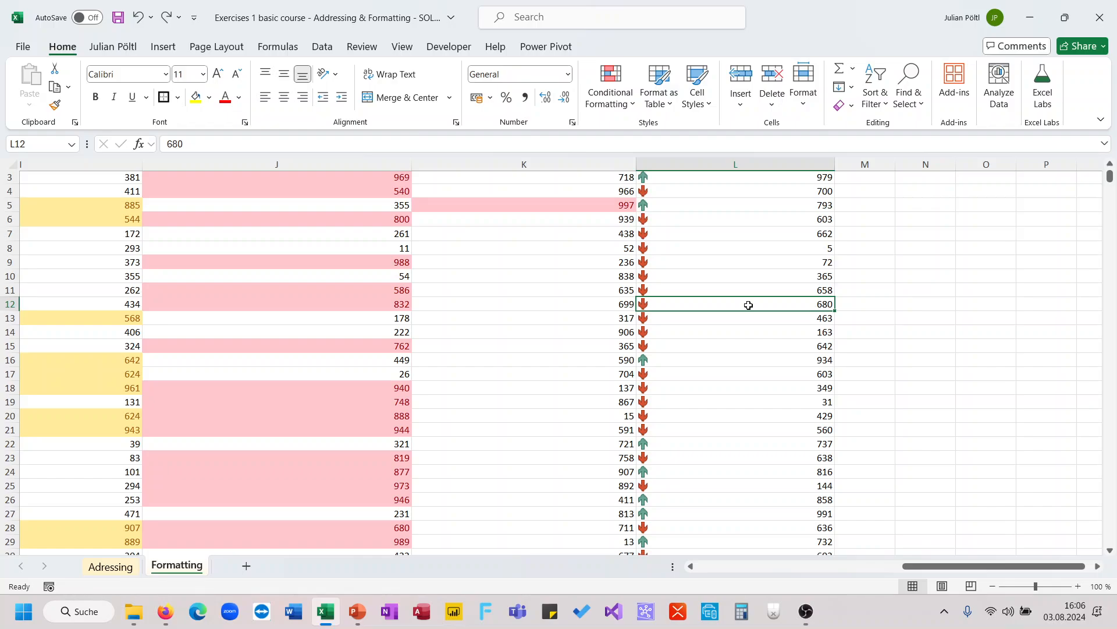
pyautogui.scroll(1, 749, 305)
pyautogui.hscroll(-5, 748, 305)
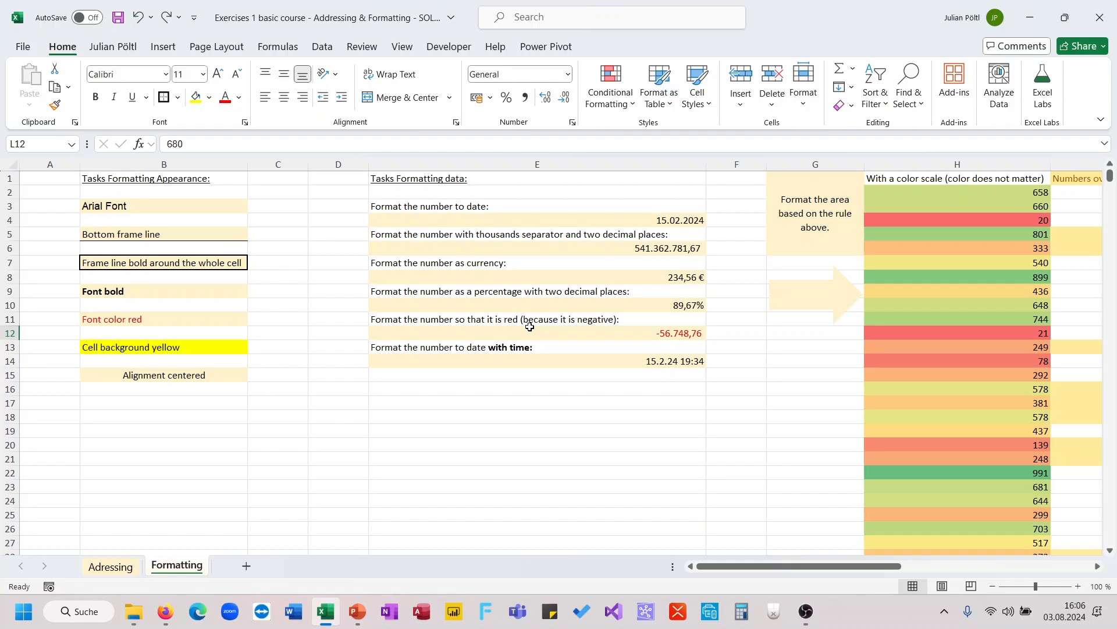
pyautogui.hscroll(3, 529, 326)
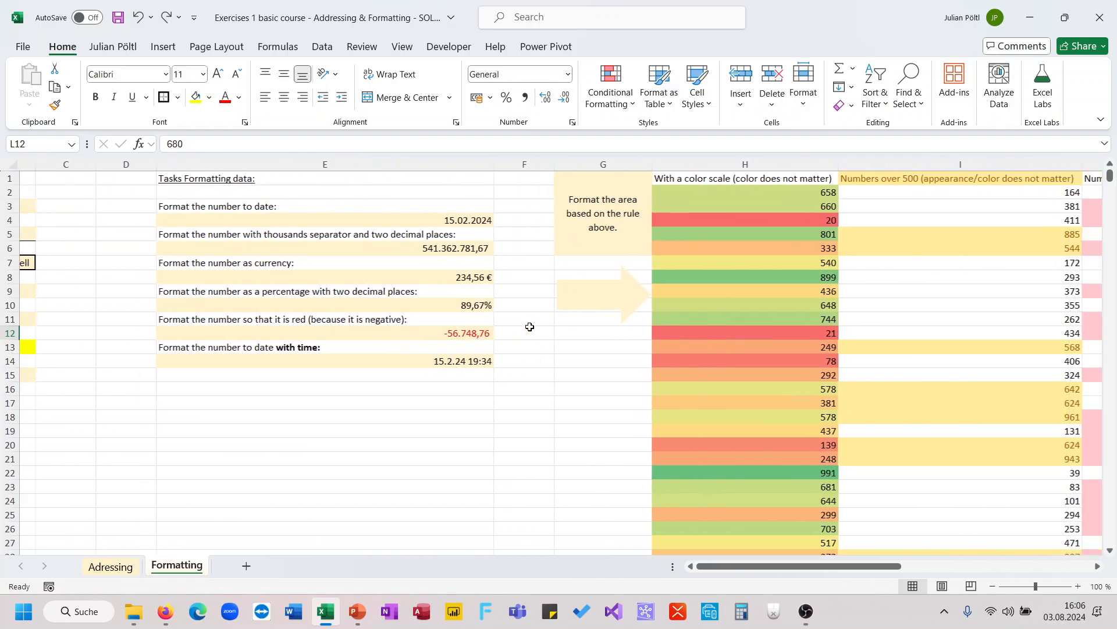
pyautogui.hscroll(-3, 529, 326)
pyautogui.hscroll(1, 530, 327)
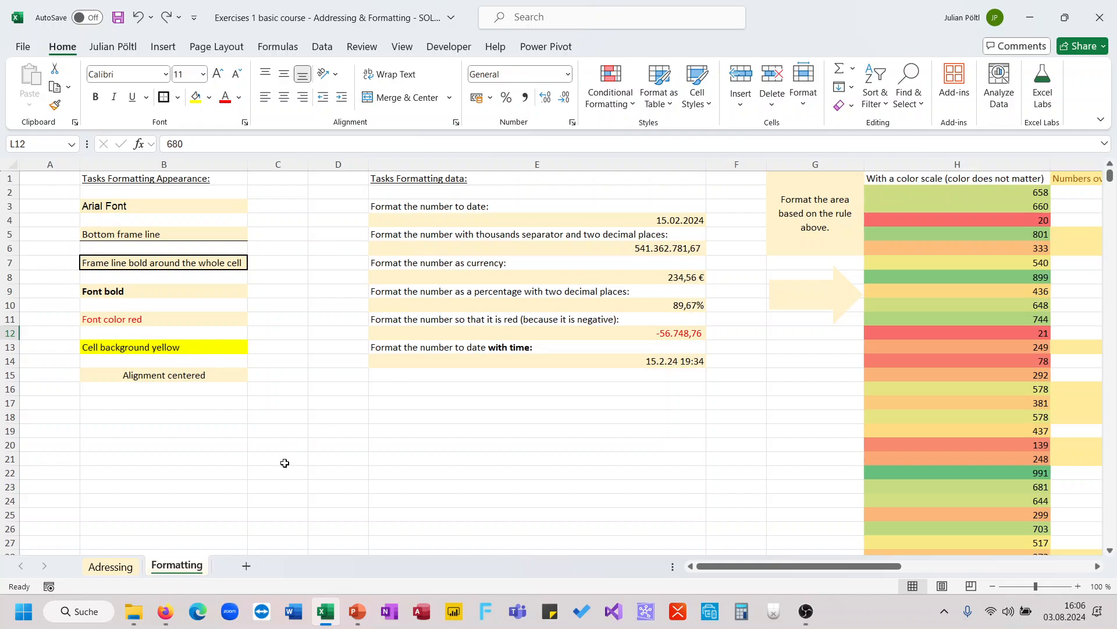
# Switch to the running PowerPoint slide show and advance past the exercise slide to the end.
pyautogui.click(358, 625)
pyautogui.click(403, 550)
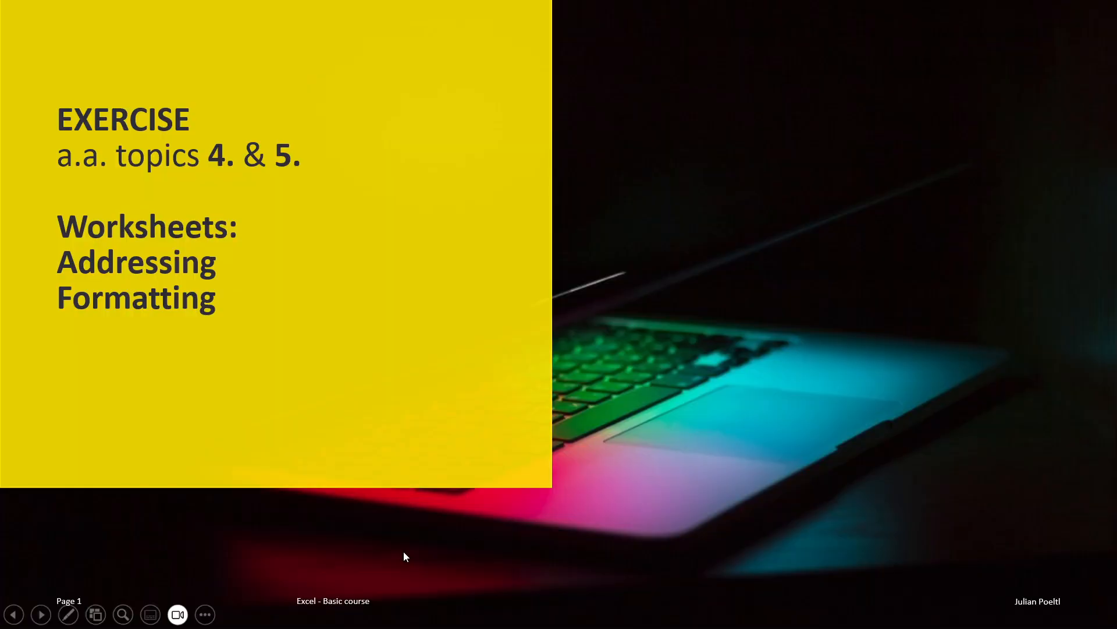
pyautogui.click(453, 491)
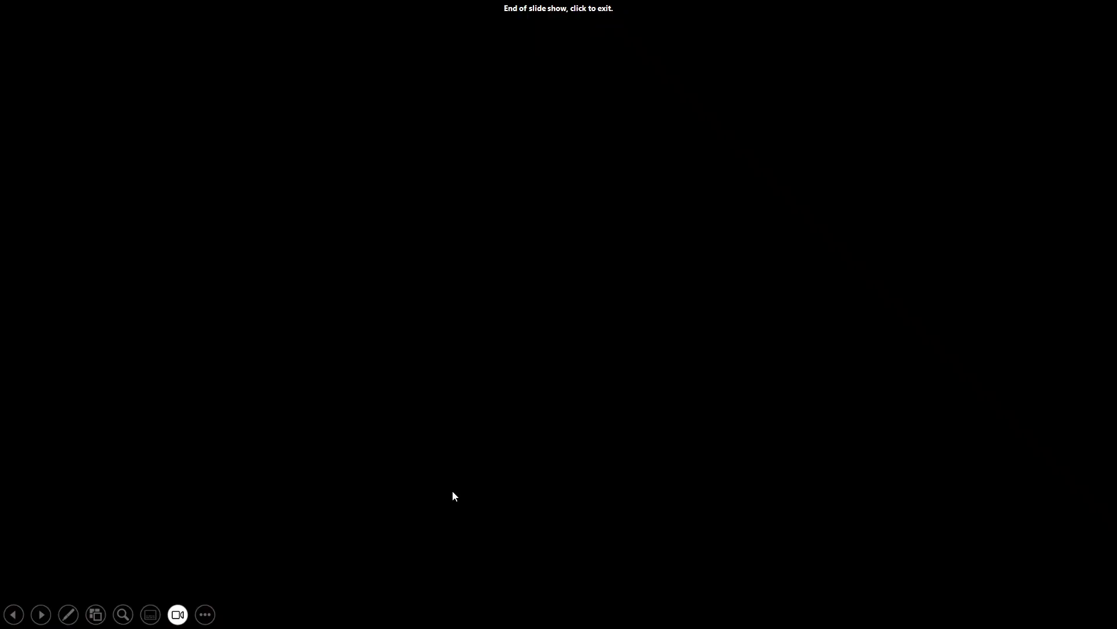